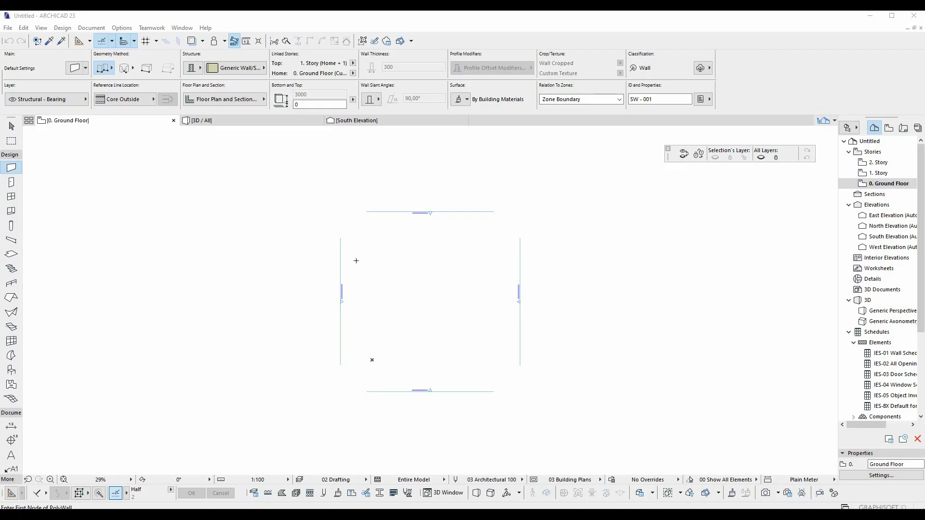
Change the Work Environment length unit from millimeters to centimeters.
left_click(122, 28)
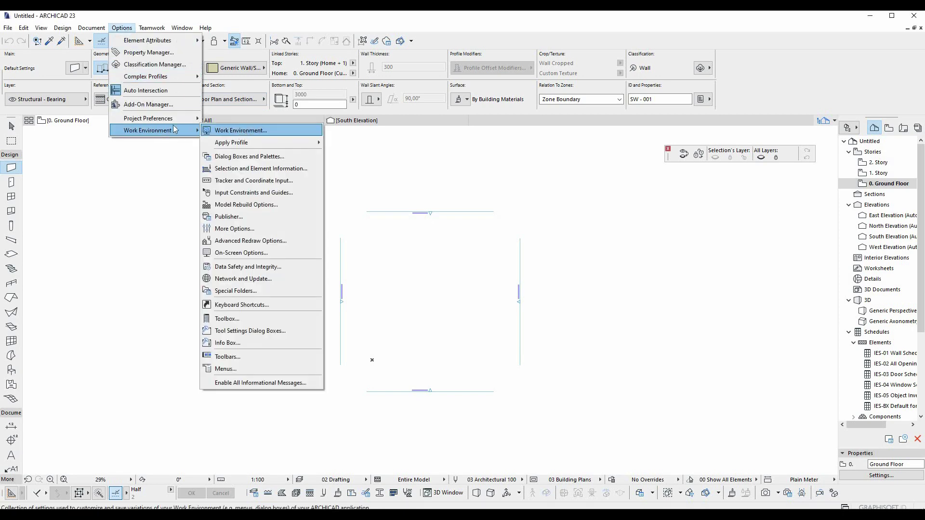
mouse_move(149, 118)
left_click(242, 119)
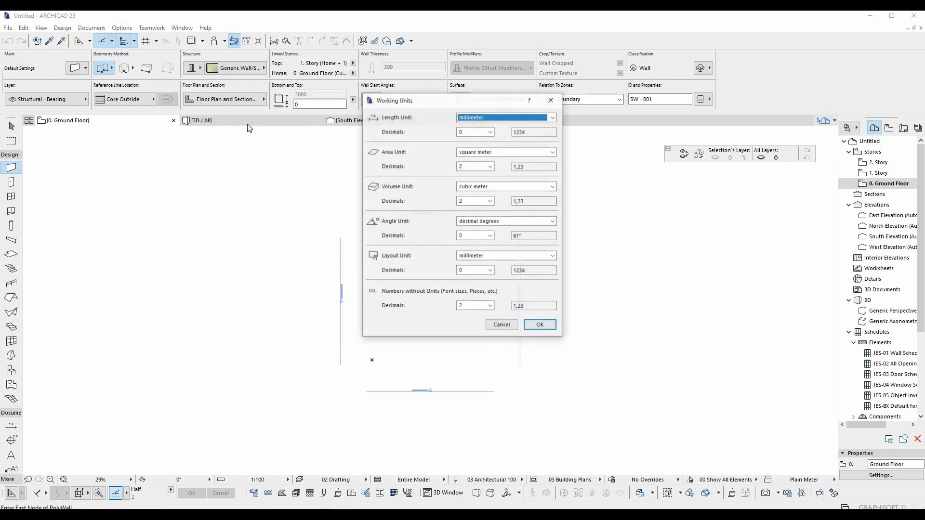
left_click(475, 117)
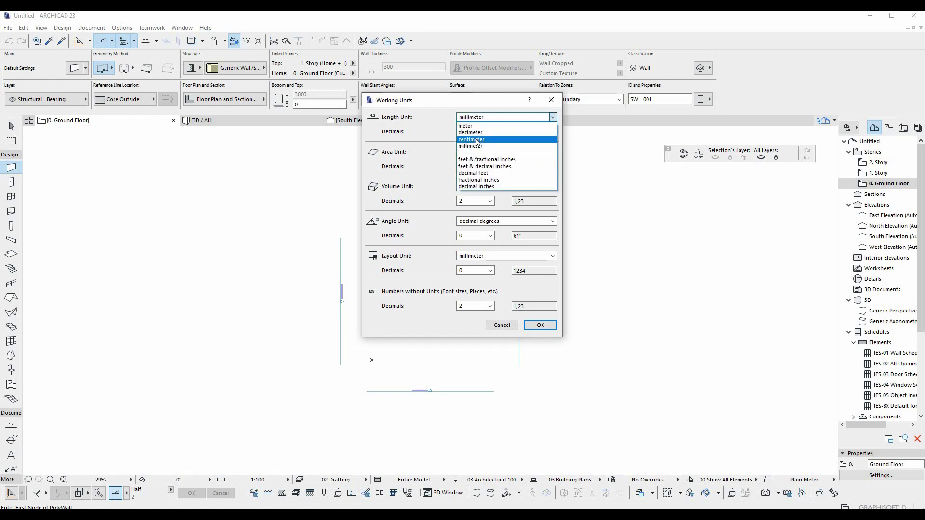
left_click(477, 139)
left_click(540, 325)
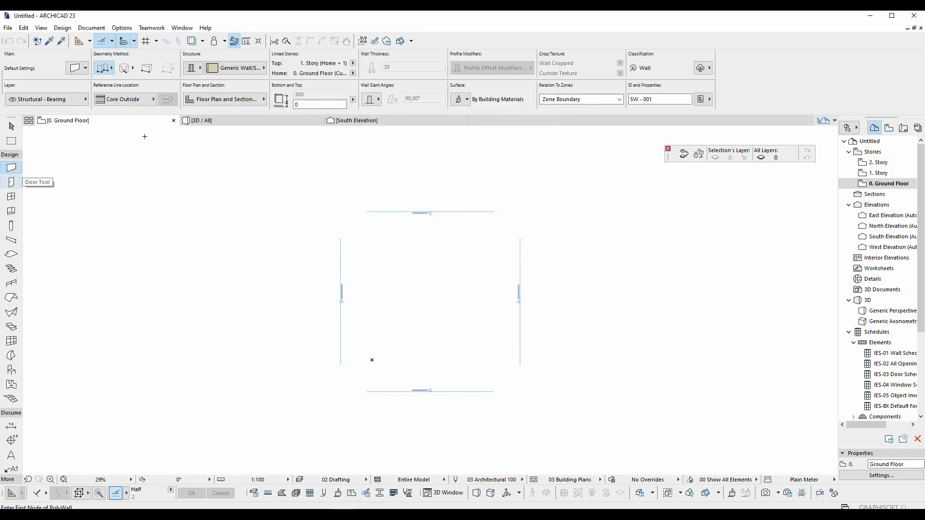
Make the default wall a composite structure, 15 cm thick.
left_click(198, 68)
left_click(223, 66)
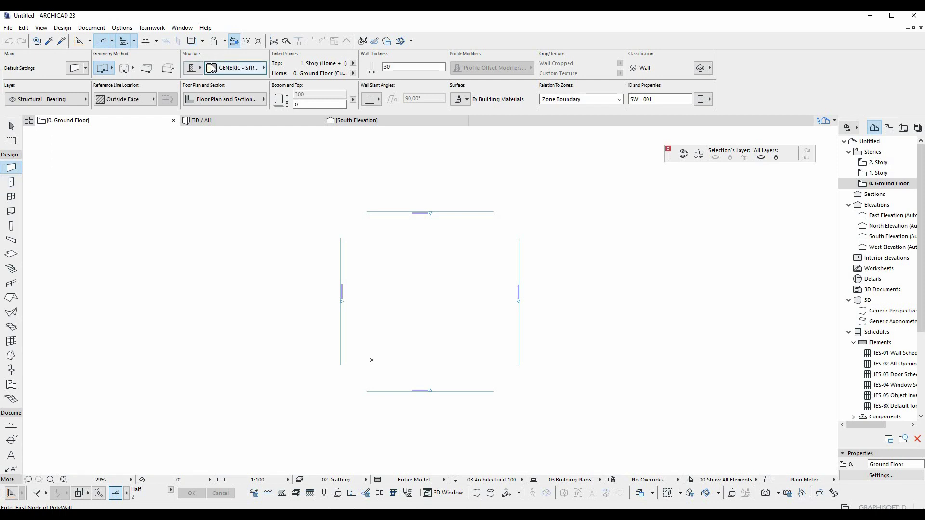
left_click(411, 67)
type("15")
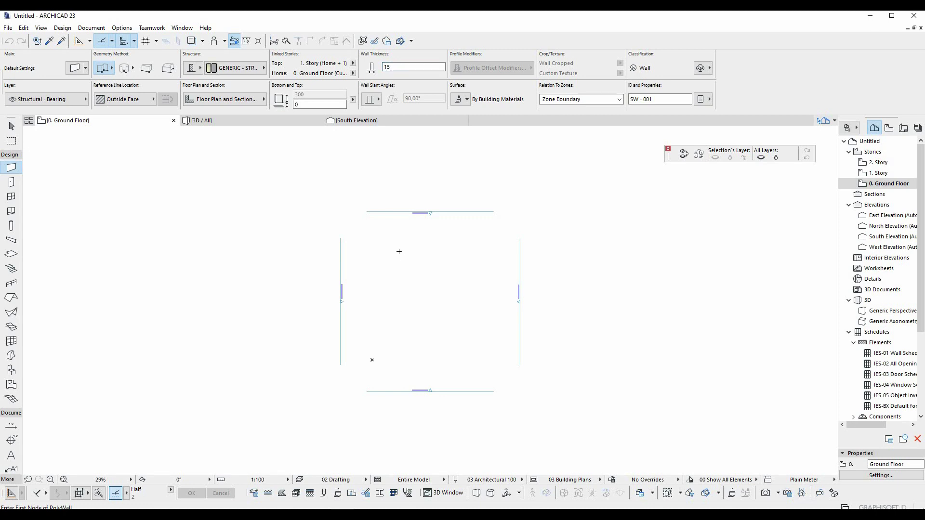
scroll(399, 252, "up", 2)
Draw a closed rectangular polywall with 900 cm and 600 cm sides.
left_click(367, 252)
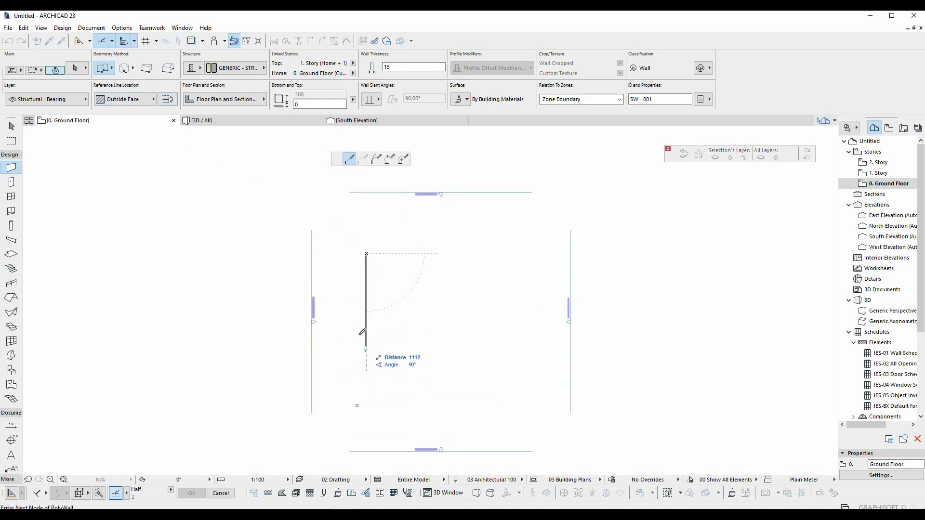
key("Tab")
type("900")
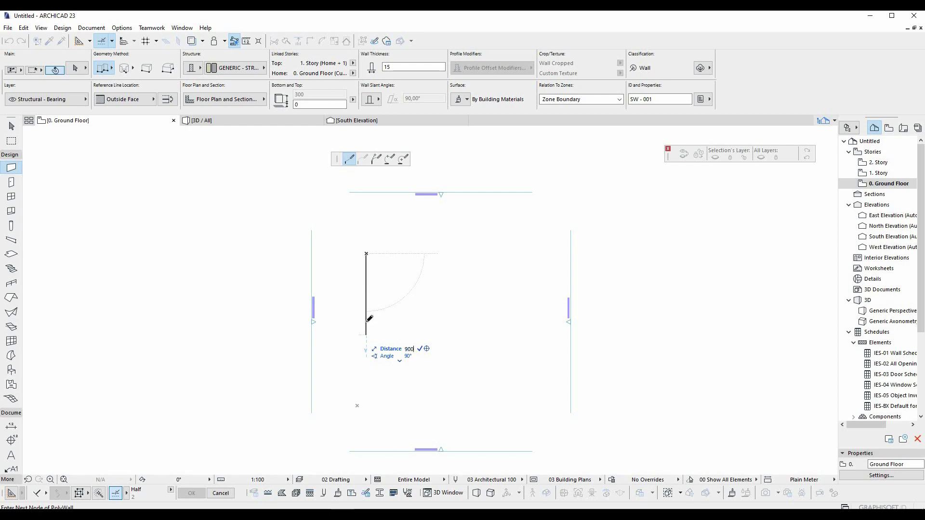
key("Return")
scroll(390, 309, "up", 1)
scroll(391, 311, "up", 1)
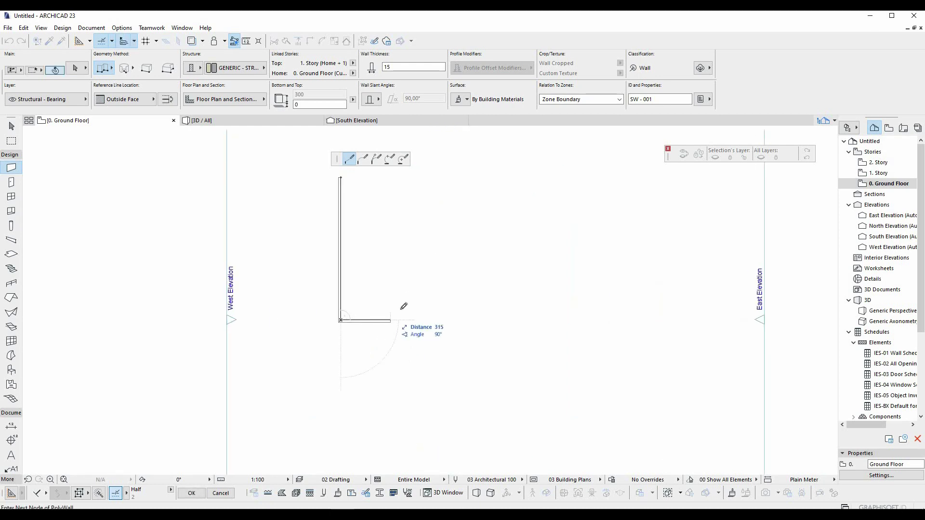
key("Return")
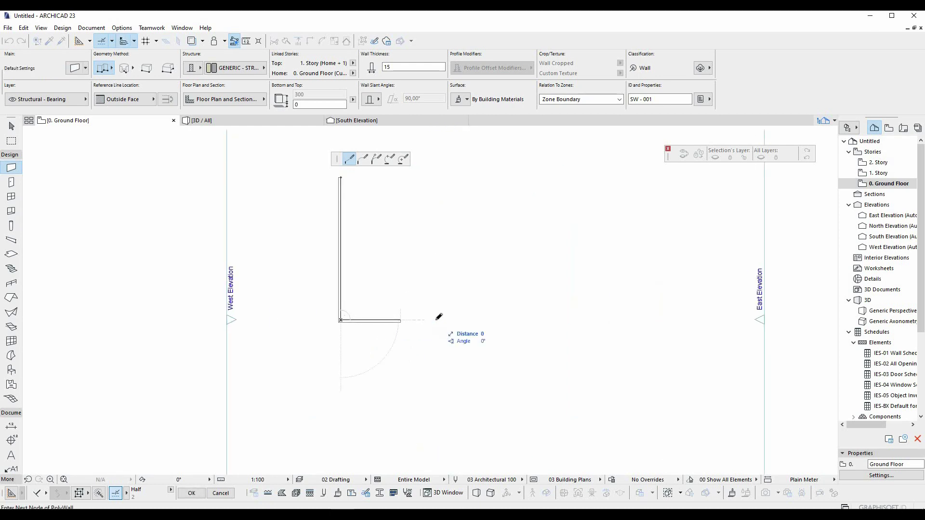
scroll(446, 351, "down", 1)
scroll(393, 242, "up", 1)
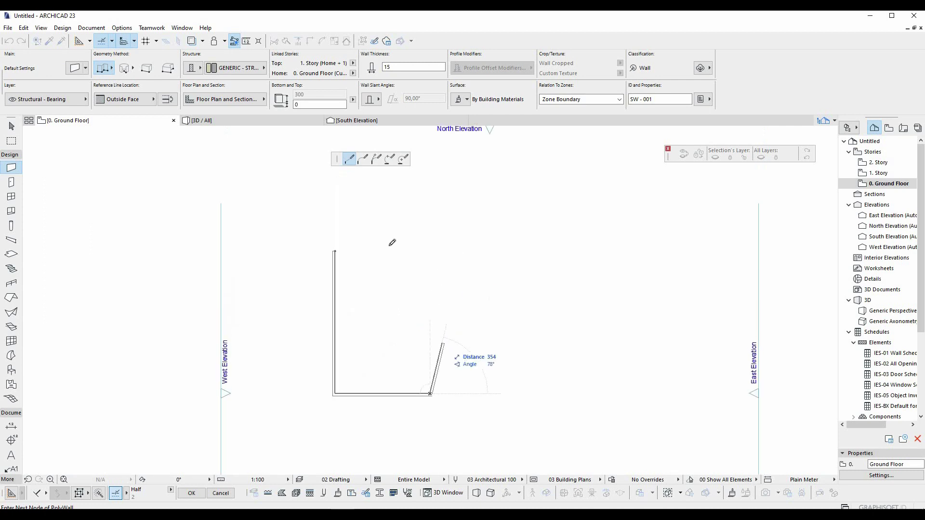
left_click(335, 251)
key("Escape")
Move the rectangular room right and down toward the plan centre.
left_click_drag(312, 230, 518, 457)
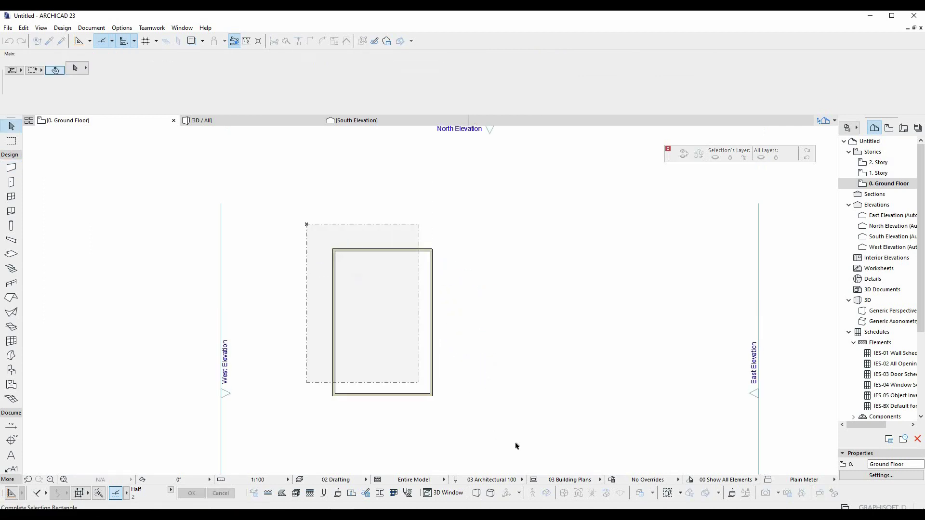
left_click_drag(377, 314, 458, 337)
left_click(605, 306)
scroll(605, 306, "down", 1)
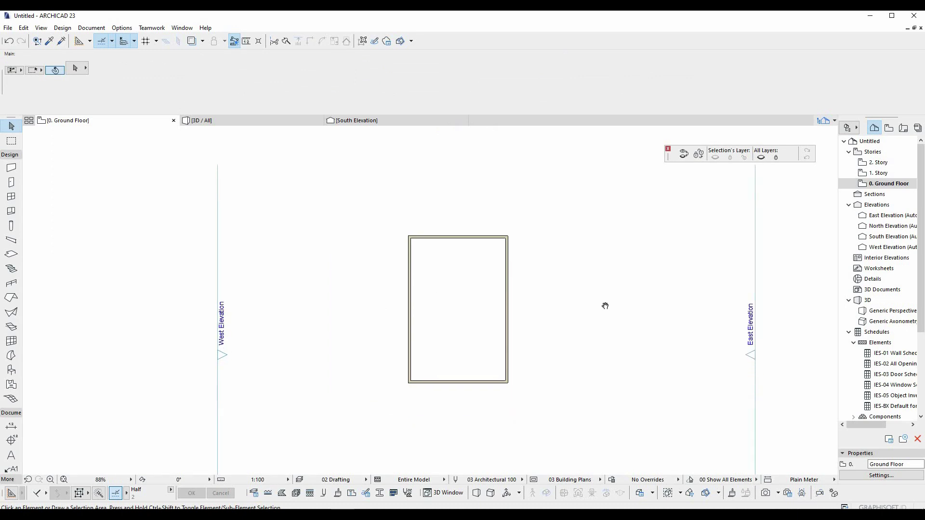
Draw a line rectangle offset 30 cm inside the room's inner wall contour.
key("l")
scroll(585, 291, "up", 3)
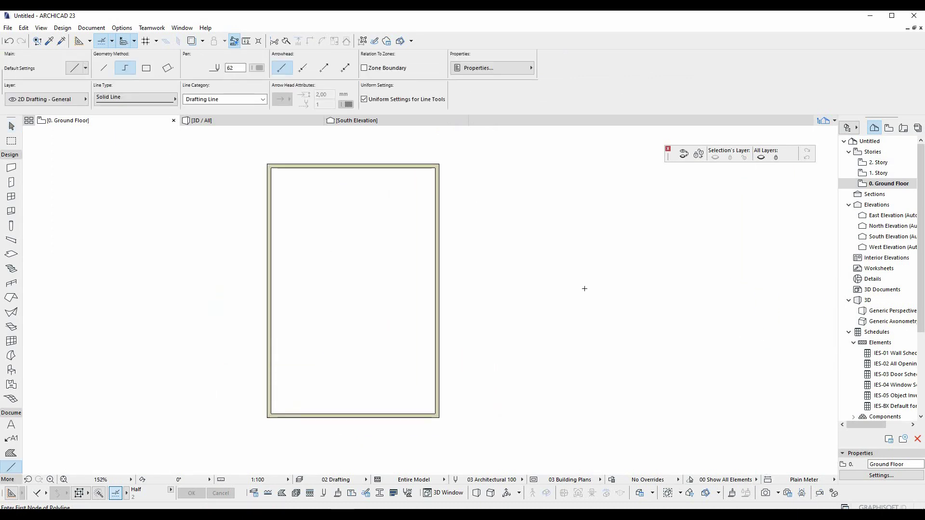
middle_click_drag(553, 292, 585, 307)
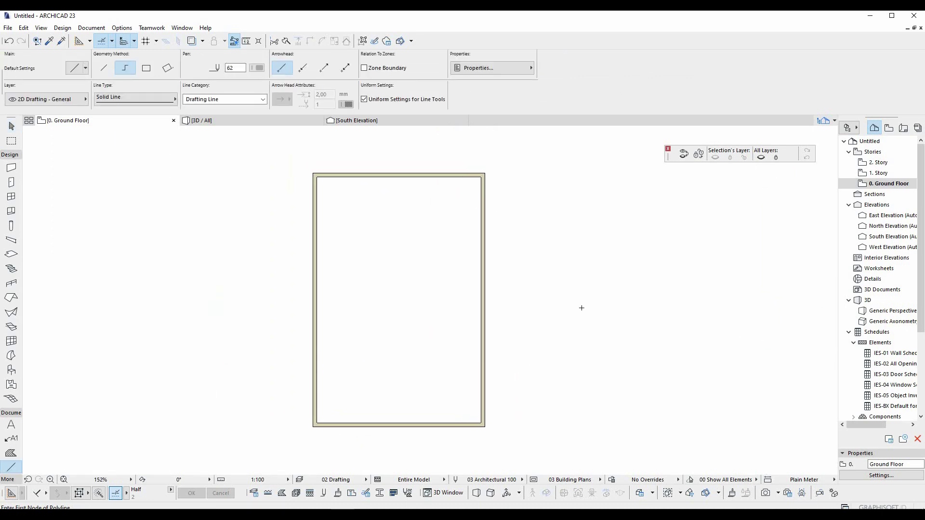
left_click(39, 498)
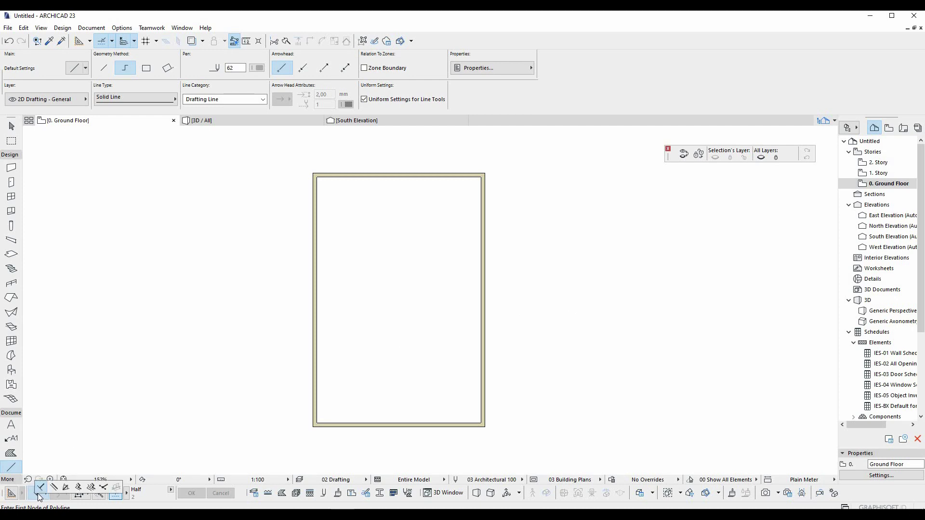
left_click(91, 488)
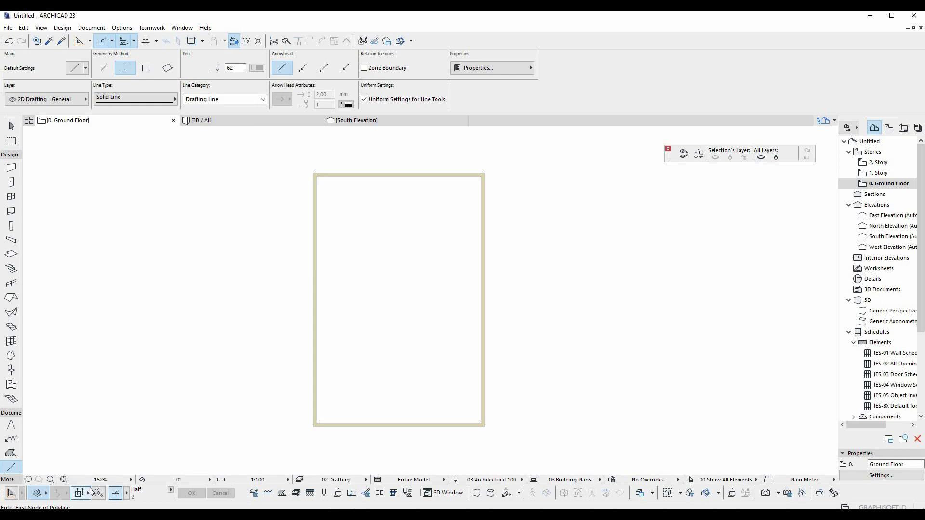
left_click(322, 364)
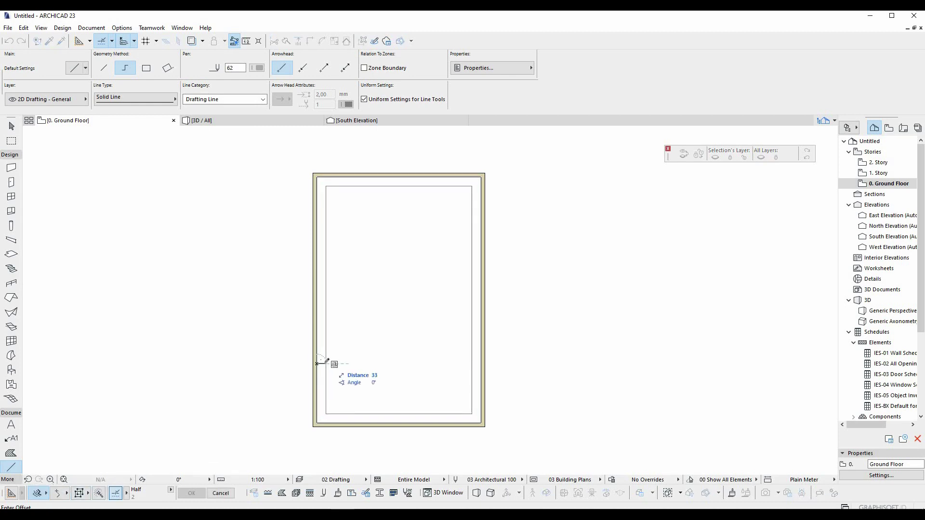
type("3")
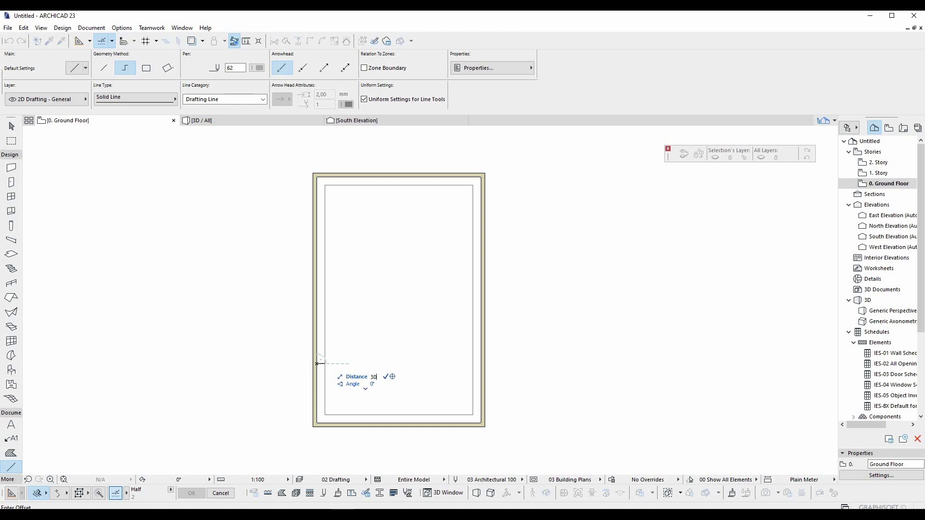
key("Return")
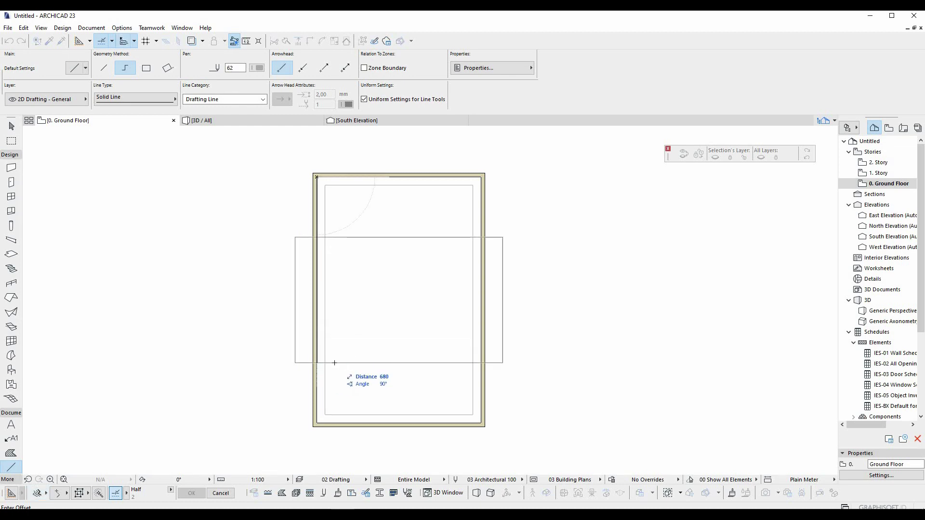
key("Escape")
key("Escape")
Re-centre the view on the room and exit the Line tool.
key("l")
scroll(390, 302, "up", 3)
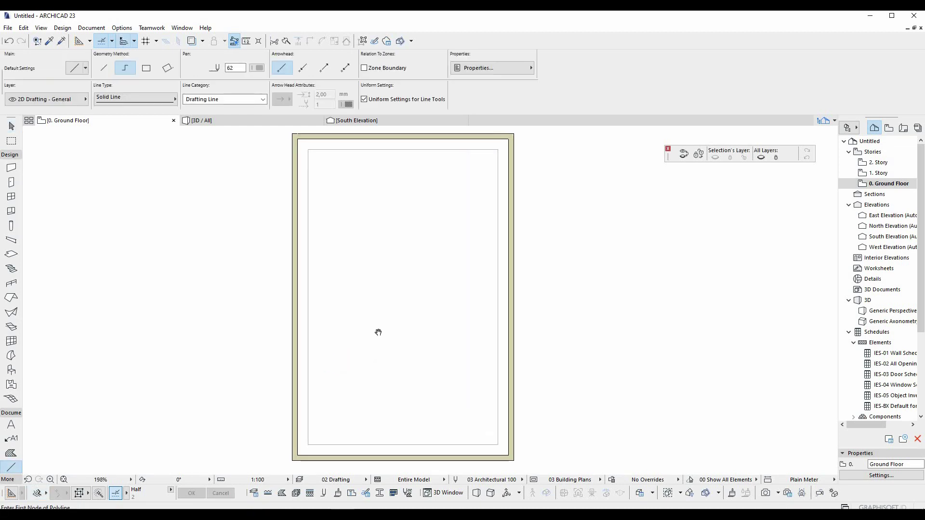
mouse_move(378, 330)
middle_mouse_down()
mouse_move(379, 264)
mouse_move(346, 359)
middle_mouse_up()
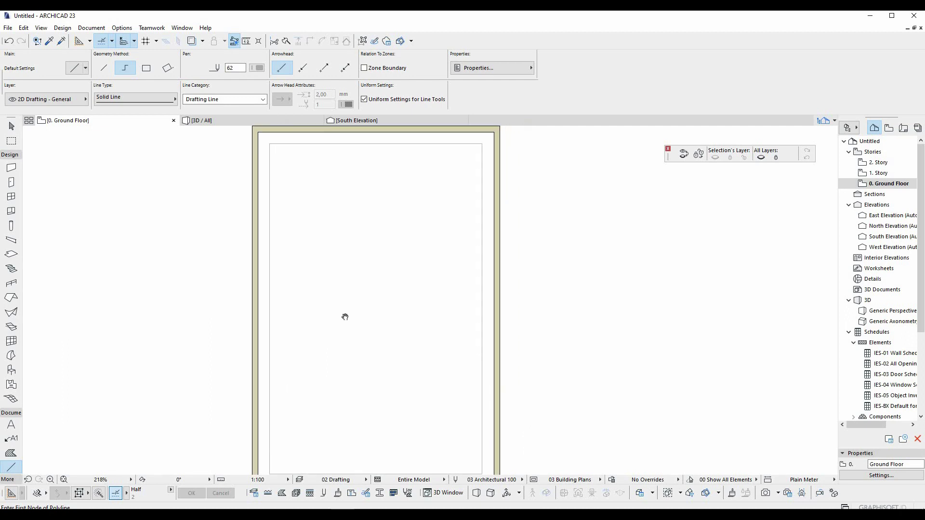
scroll(345, 317, "down", 1)
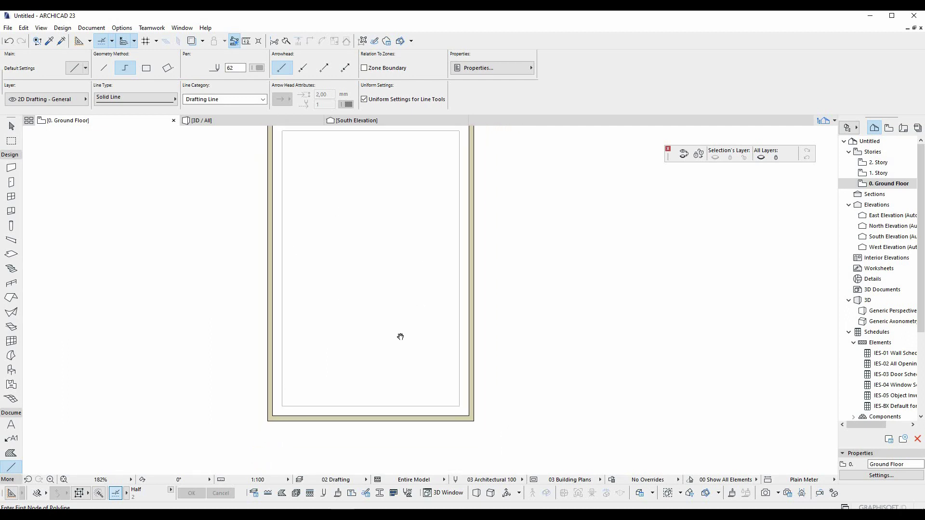
middle_click_drag(400, 337, 394, 346)
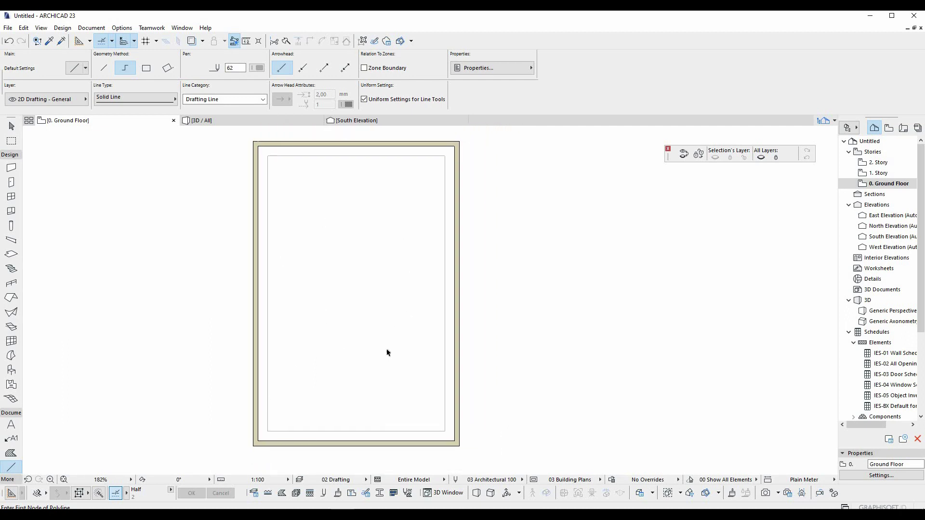
key("Escape")
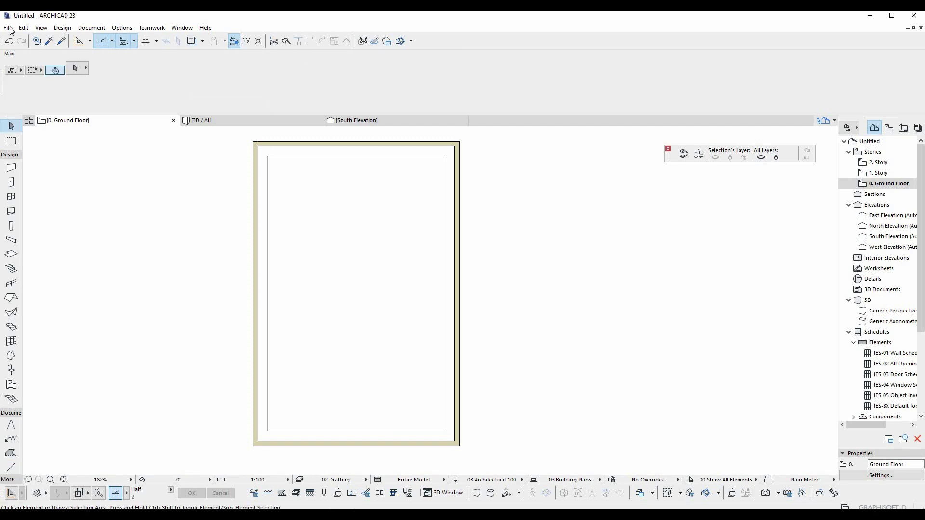
Place the Sample floor (1) image as an external drawing.
left_click(8, 28)
mouse_move(36, 165)
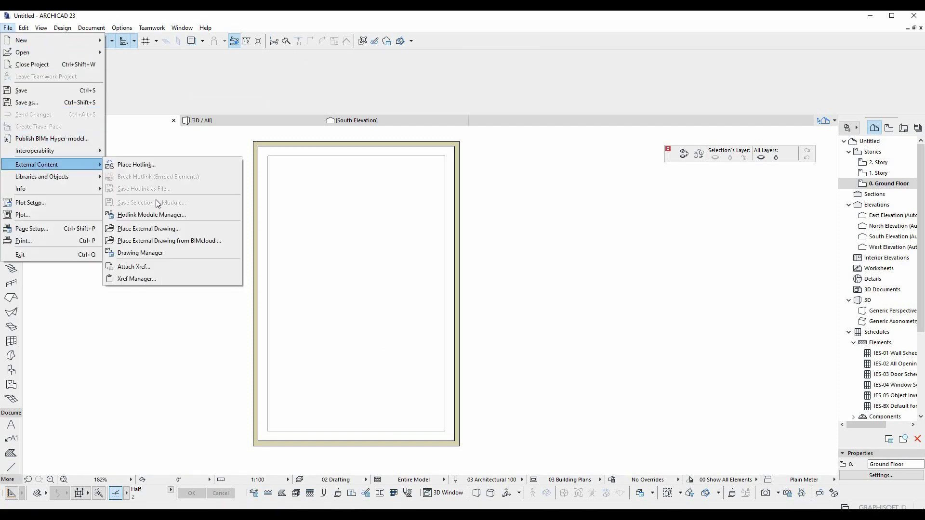
left_click(179, 228)
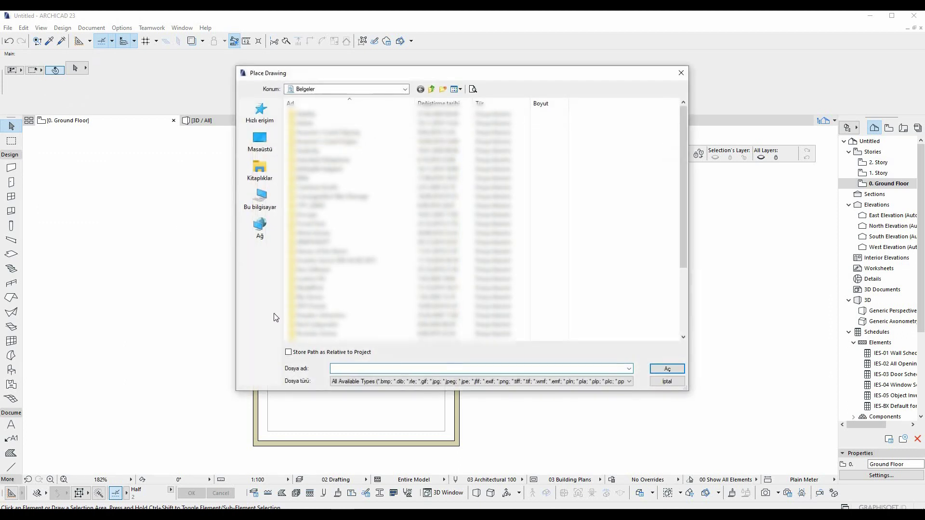
left_click(361, 382)
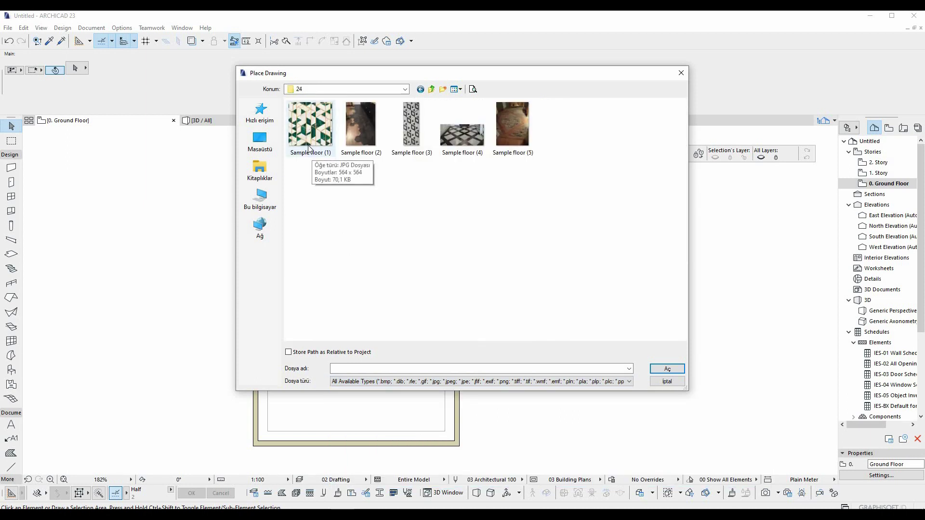
double_click(316, 134)
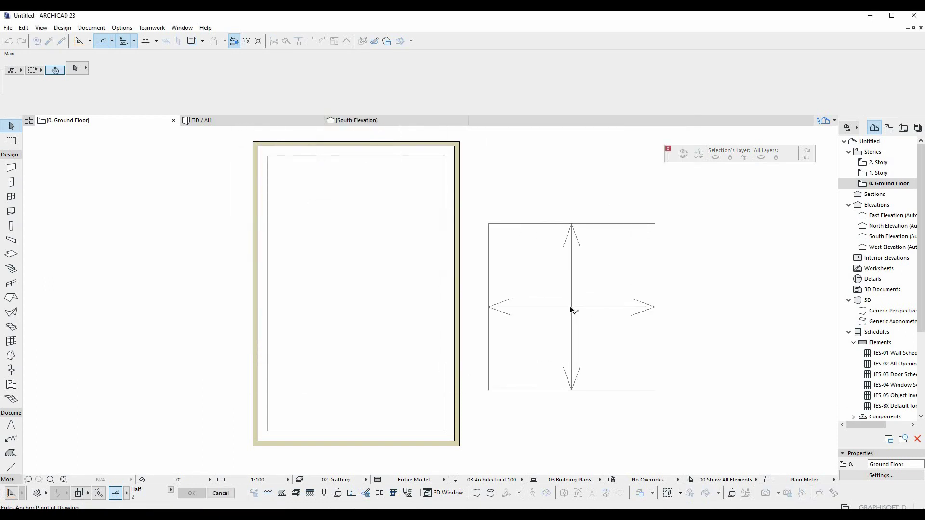
Place the floor image and reduce its resolution to 25%, then 15%.
left_click(569, 308)
scroll(570, 312, "down", 5)
left_click(616, 297)
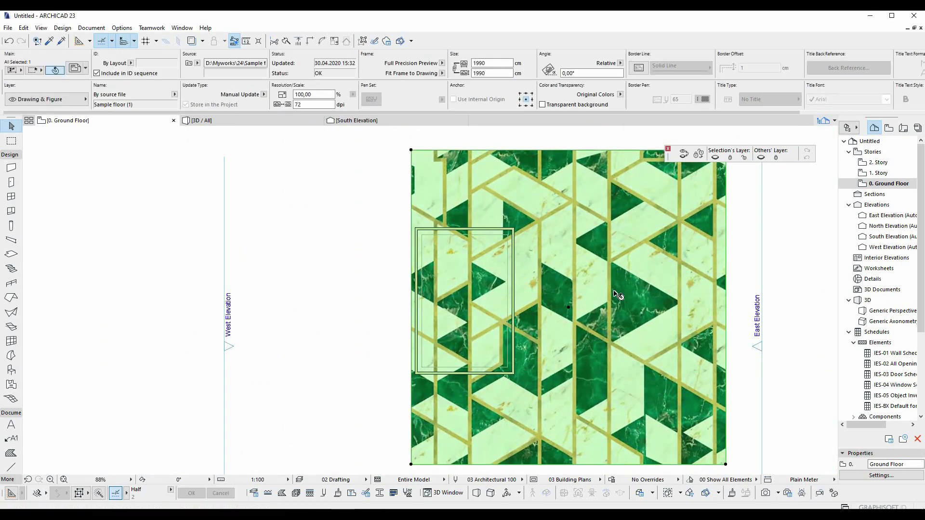
double_click(311, 95)
type("25")
key("Return")
scroll(588, 307, "up", 2)
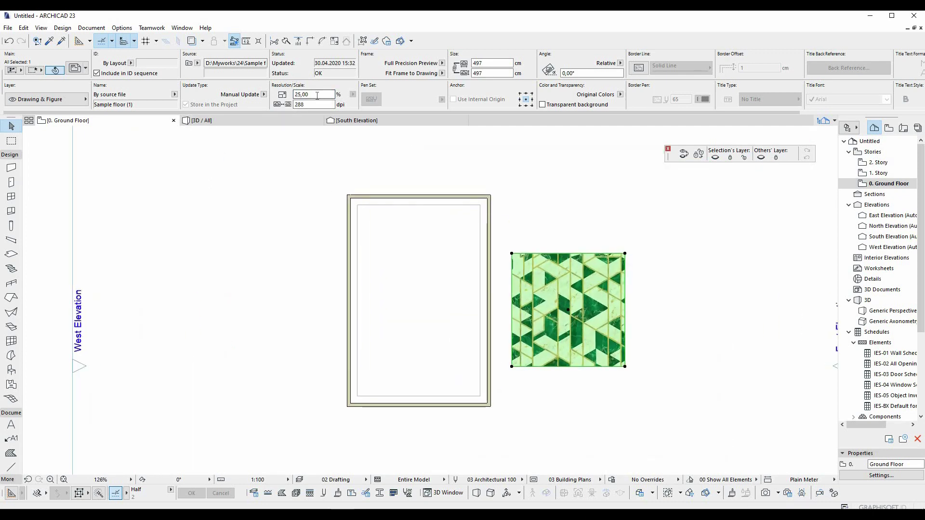
type("15")
key("Return")
scroll(569, 313, "up", 3)
Set the image to 10% and fit it into the room's lower-right corner.
middle_click_drag(569, 313, 603, 244)
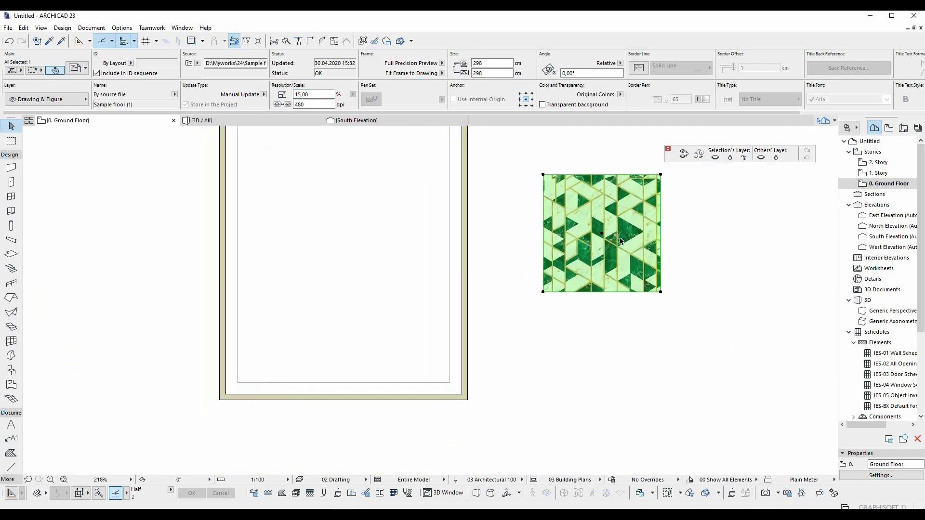
left_click(418, 339)
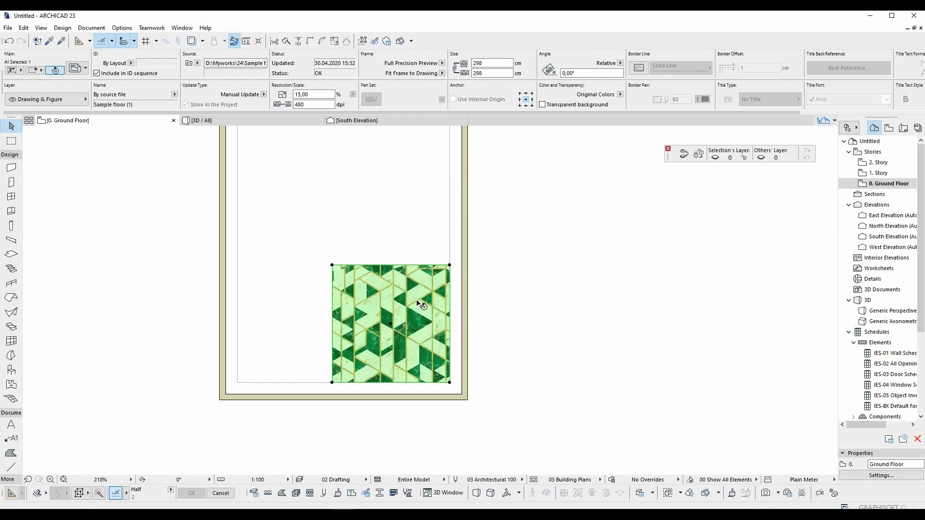
double_click(316, 95)
type("10")
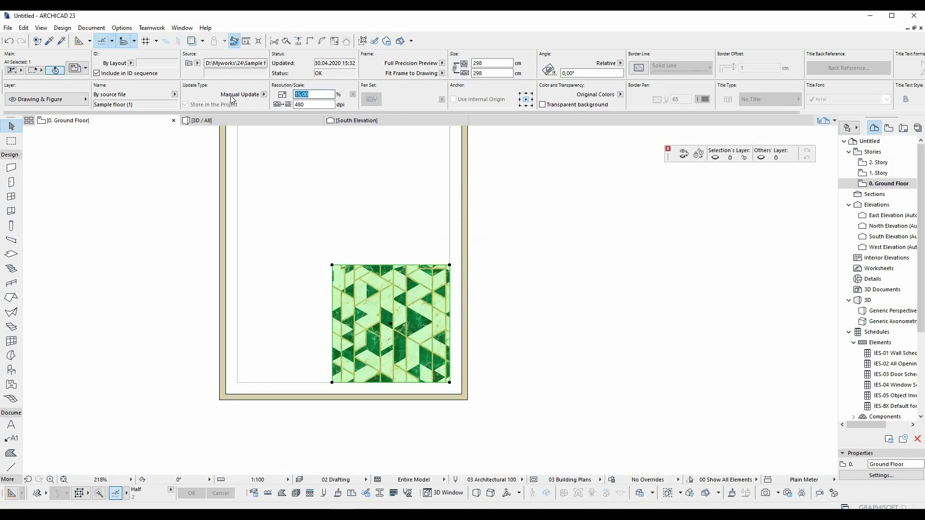
key("Return")
scroll(411, 344, "up", 1)
scroll(411, 343, "up", 1)
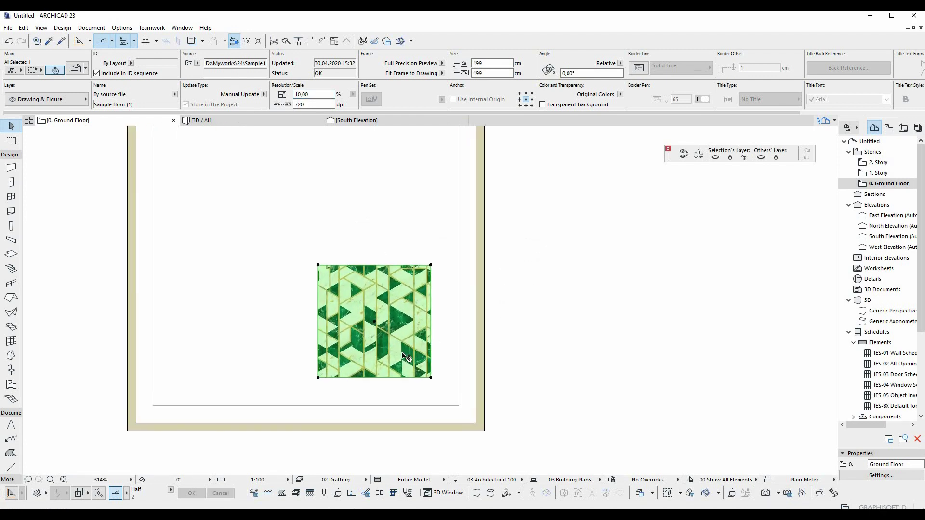
left_click(402, 349)
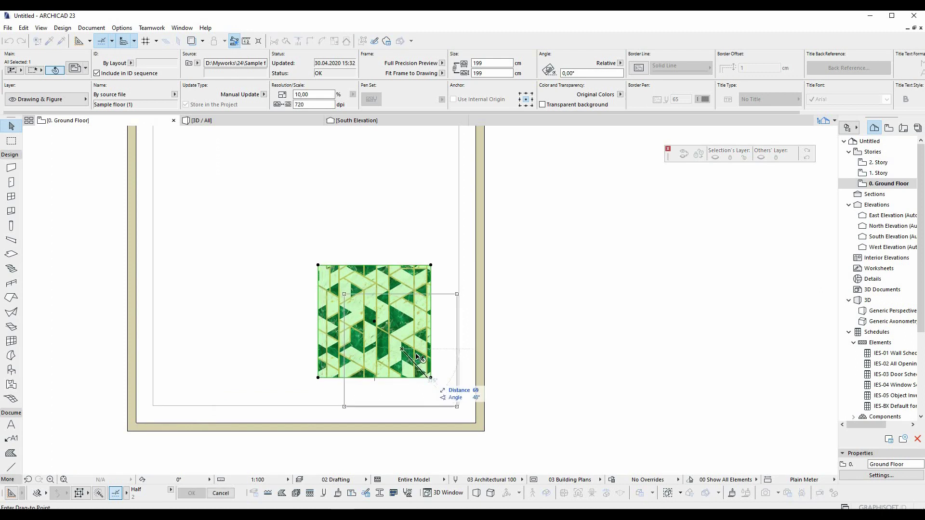
left_click(415, 352)
scroll(445, 356, "up", 3)
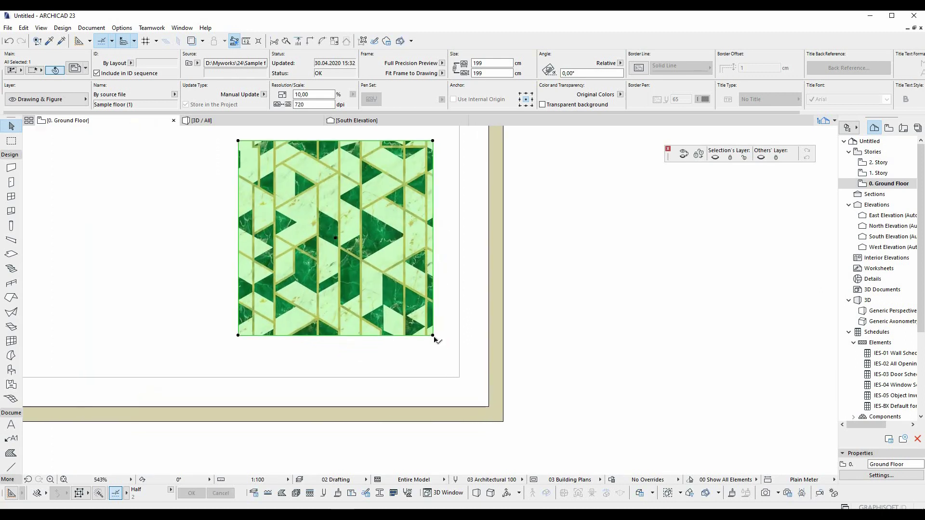
left_click(433, 335)
Drop the tile image at the corner and trace a slab over one pattern strip.
left_click(459, 377)
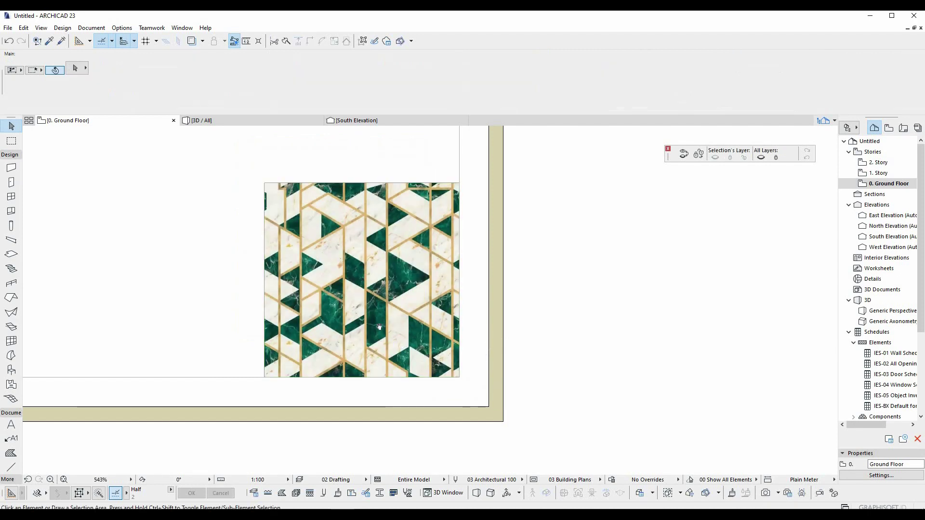
middle_click_drag(53, 212, 141, 212)
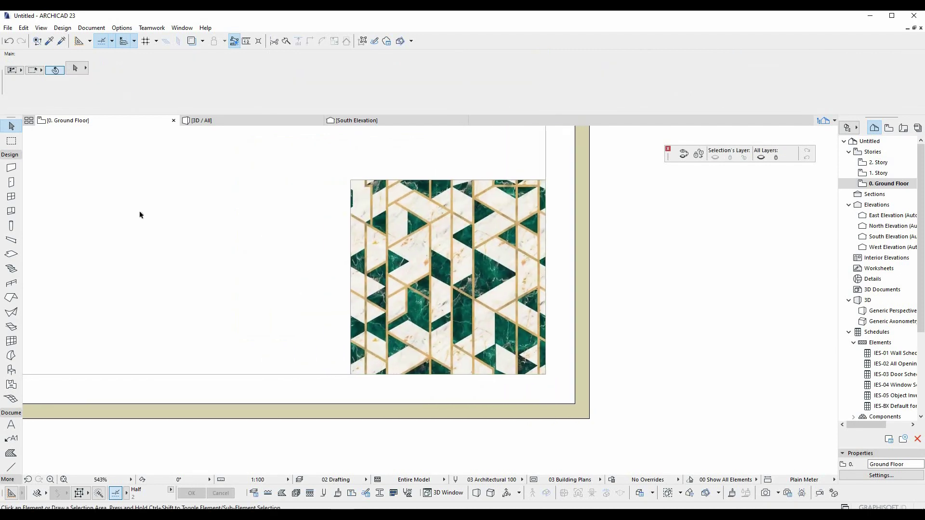
left_click(11, 255)
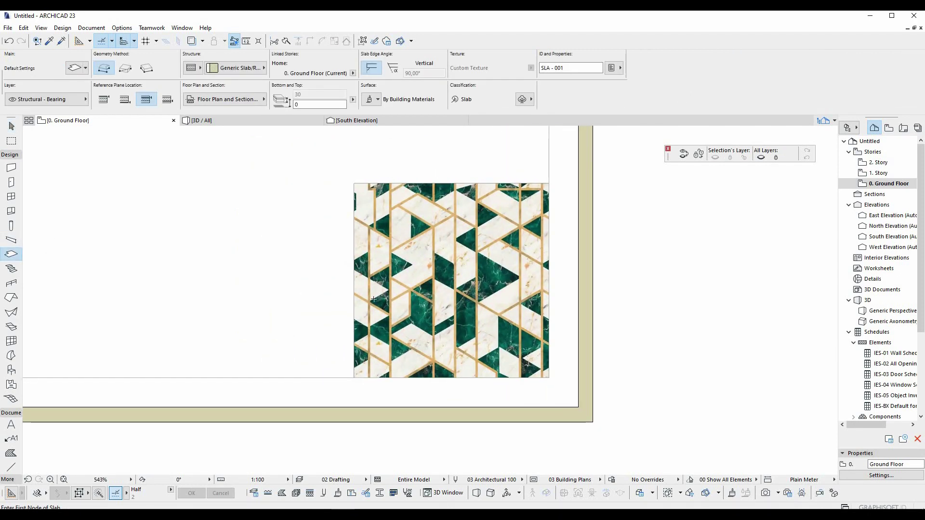
scroll(374, 299, "up", 2)
scroll(590, 356, "up", 1)
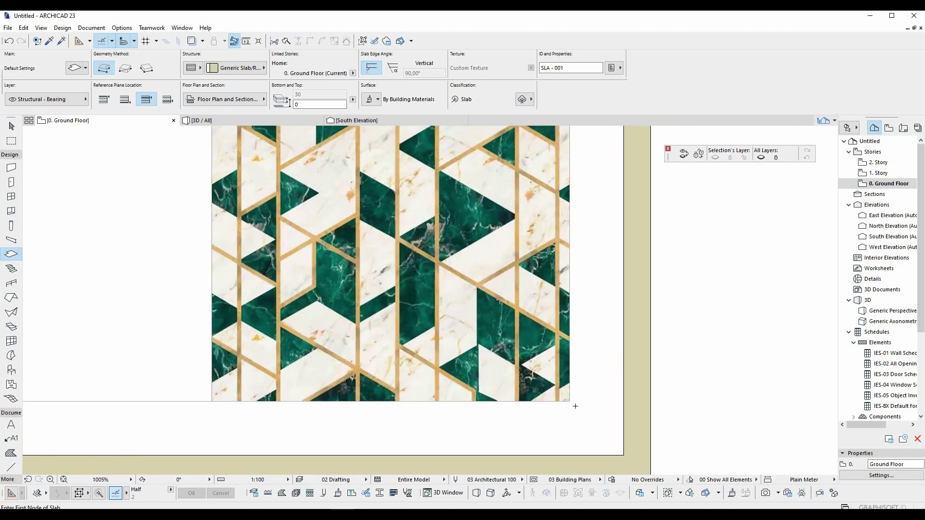
scroll(518, 404, "up", 2)
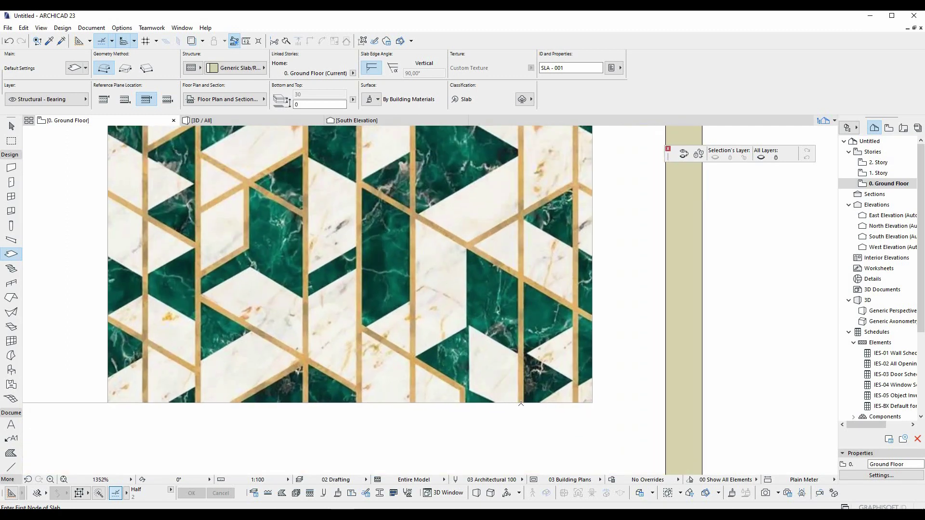
left_click(520, 403)
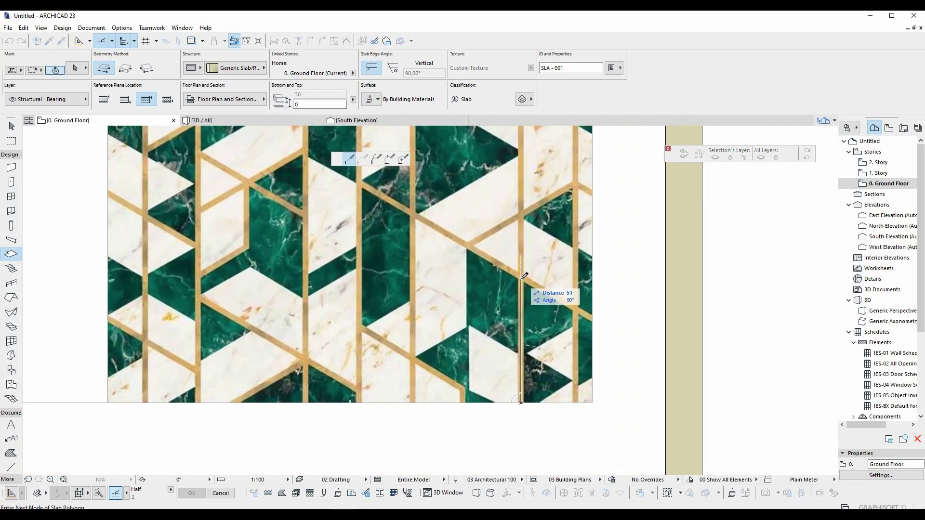
left_click(521, 279)
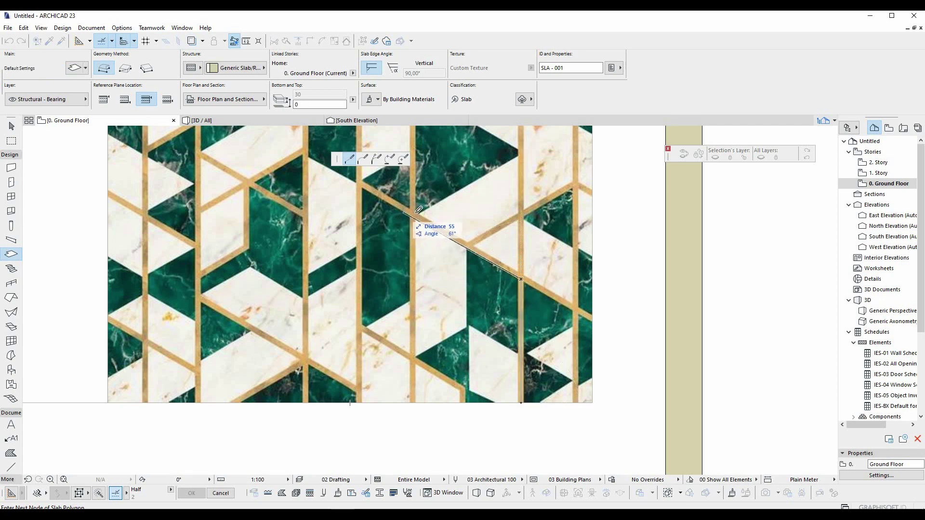
left_click(412, 213)
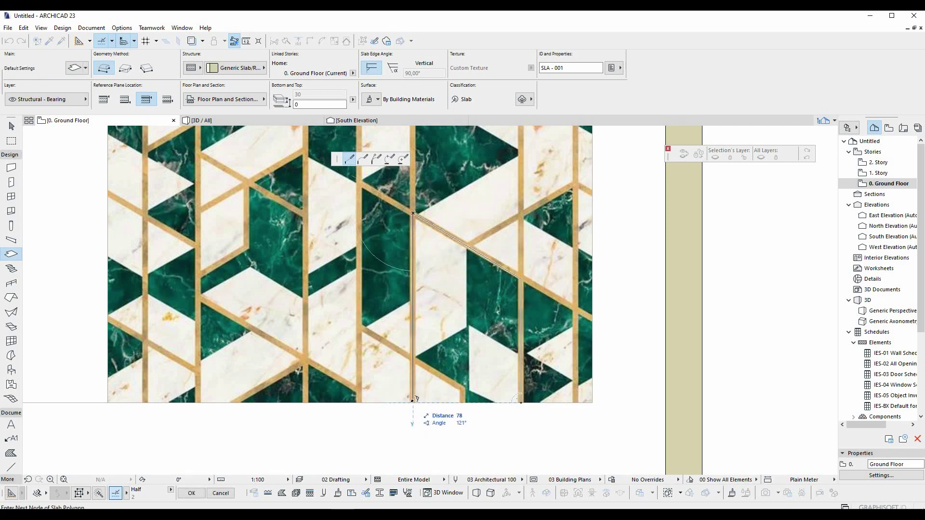
left_click(413, 403)
left_click(521, 402)
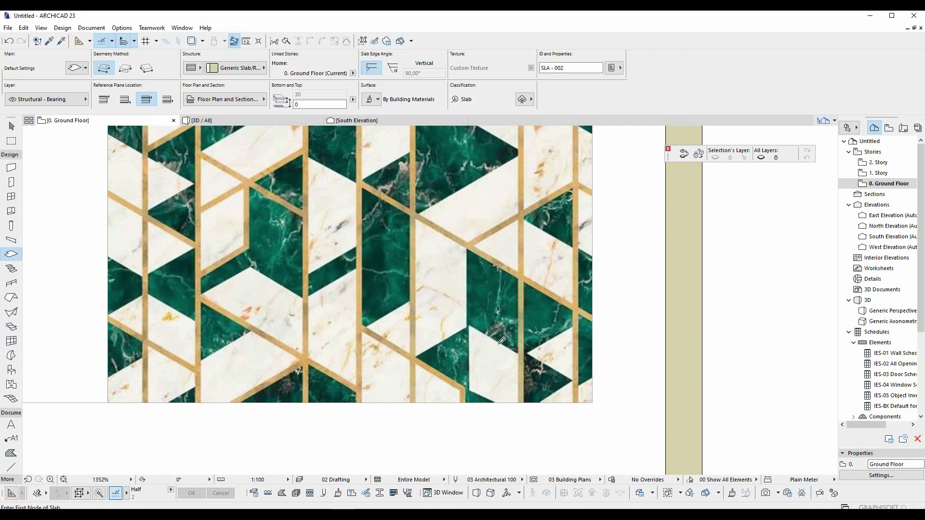
Split the slab vertically and diagonally along the gold joints.
left_click(467, 240)
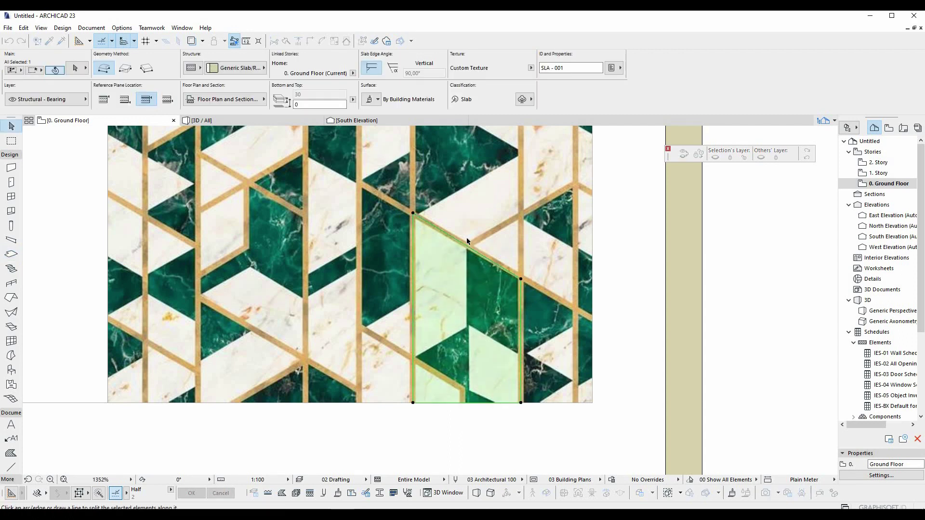
left_click(466, 402)
left_click(496, 337)
left_click(459, 317)
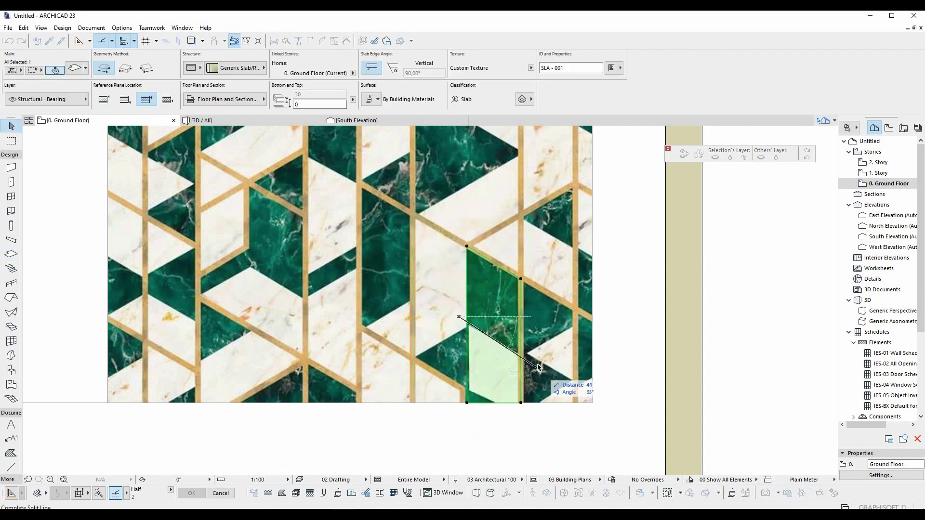
left_click(538, 368)
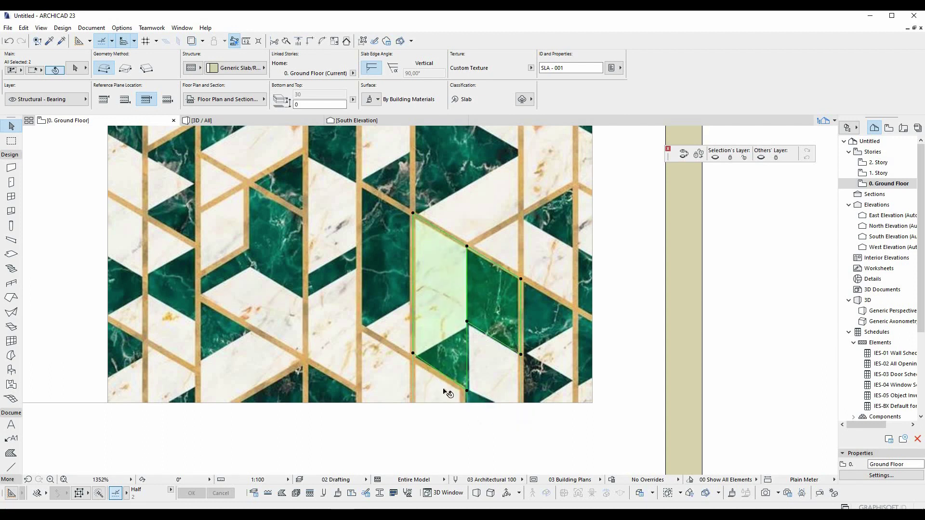
Copy the lower slab pieces onto the pattern strip to the left.
left_click(447, 393, "shift")
left_click(494, 373, "shift")
left_click_drag(521, 403, 310, 405)
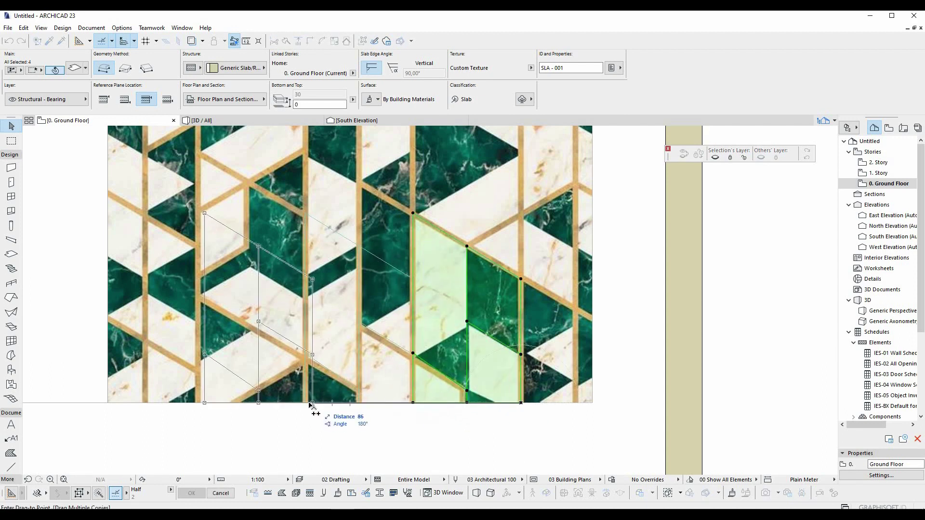
key("Escape")
scroll(376, 378, "down", 2)
Delete everything in view, then undo to restore the tile image.
scroll(465, 405, "down", 2)
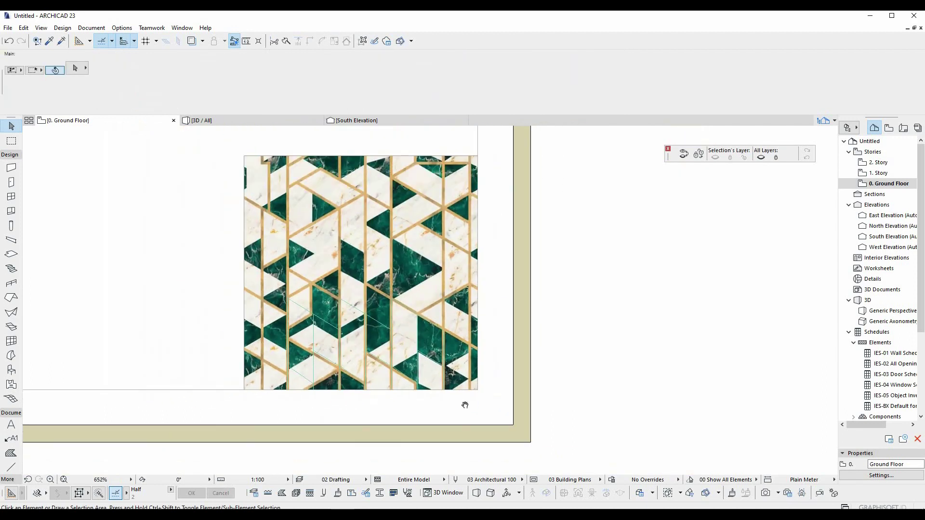
scroll(465, 405, "down", 2)
key("ctrl+a")
key("Delete")
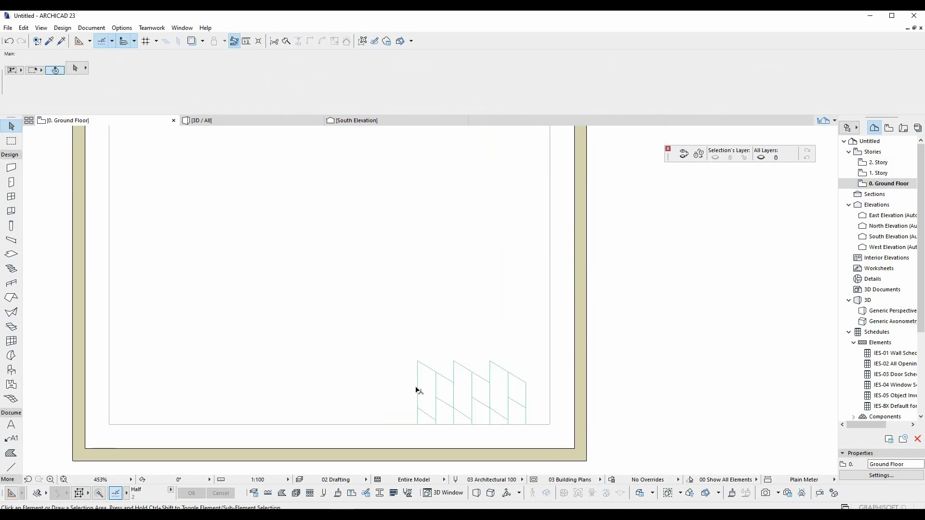
scroll(458, 393, "down", 3)
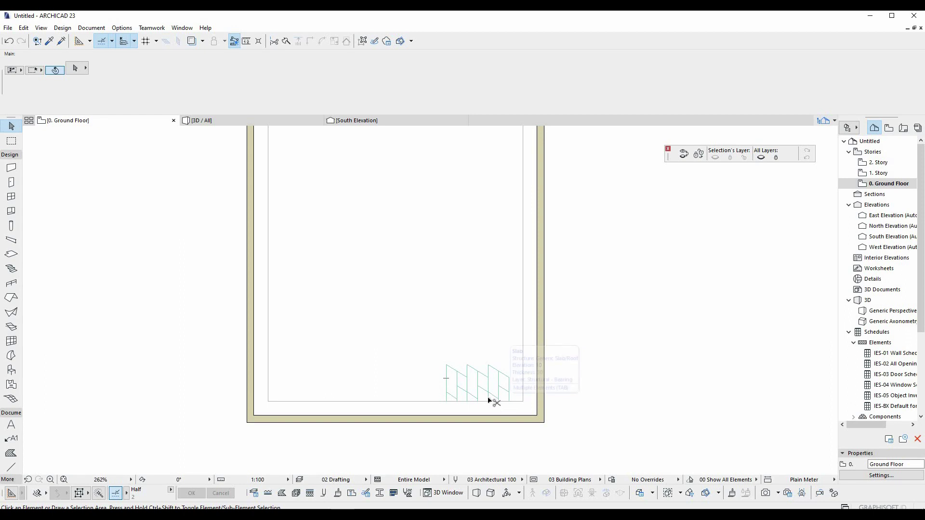
key("ctrl+z")
scroll(486, 399, "up", 2)
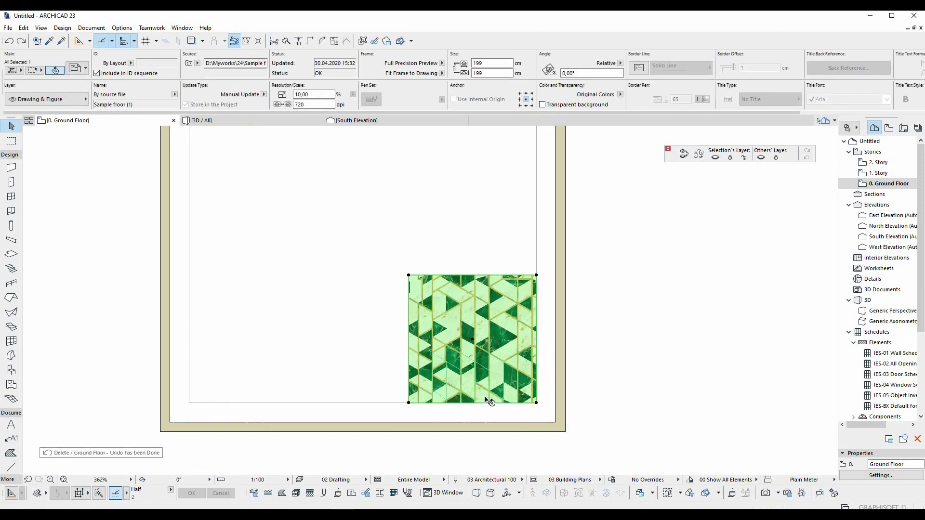
left_click(624, 377)
Draw two crossing diagonal lines over the tile image, then delete them.
scroll(619, 376, "down", 2)
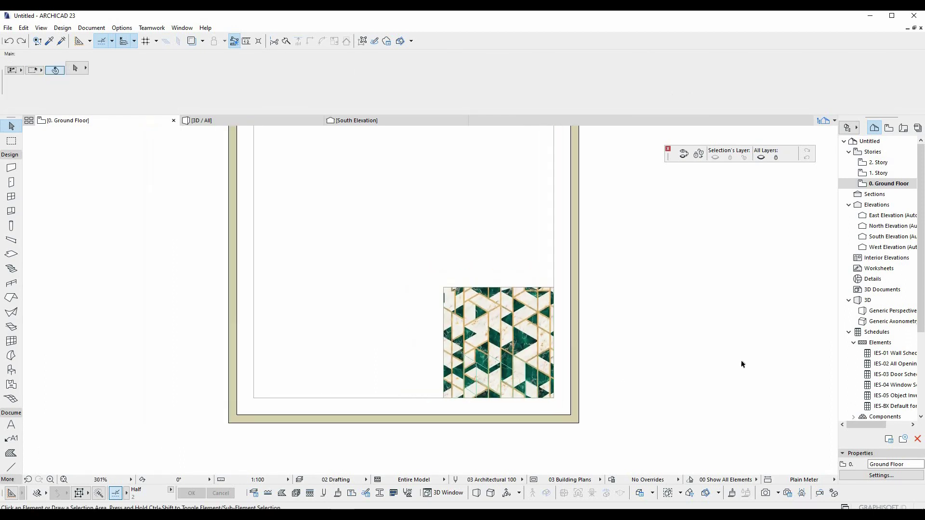
scroll(745, 359, "down", 2)
middle_click_drag(747, 355, 680, 357)
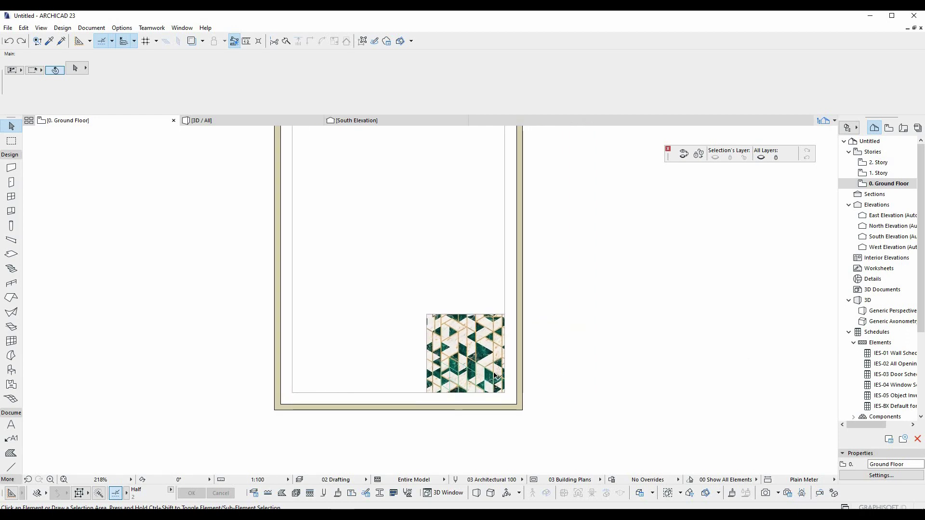
scroll(496, 376, "up", 2)
key("l")
left_click(336, 266)
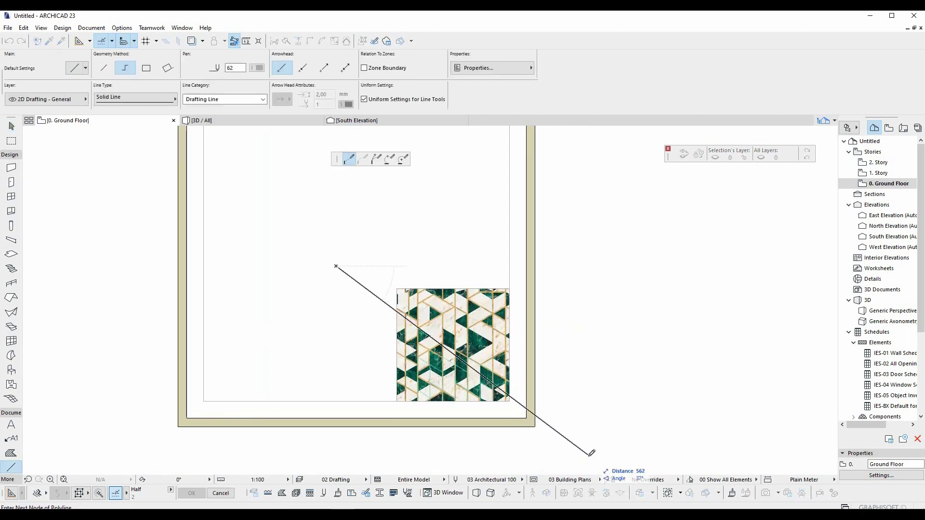
double_click(589, 455)
left_click(604, 227)
double_click(358, 463)
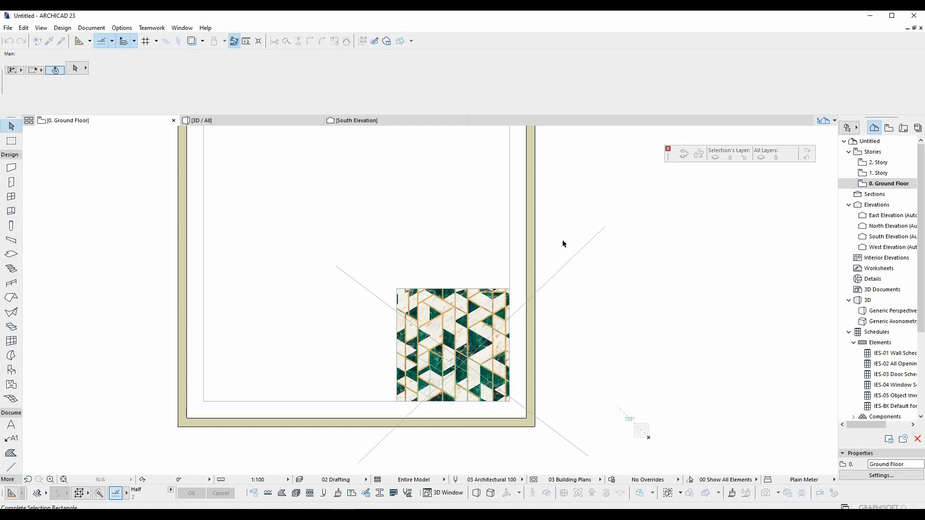
key("ctrl+a")
key("Delete")
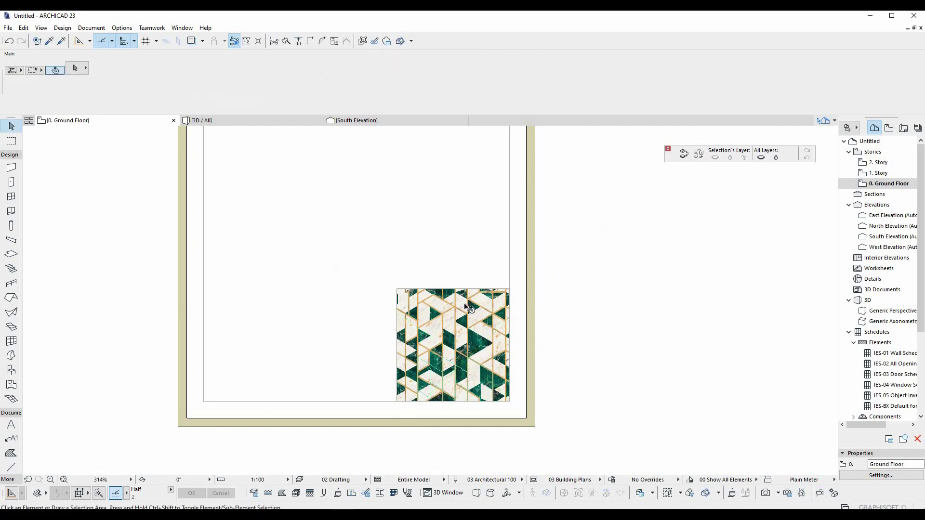
Move the tile image outside the room to the right.
key("ctrl+a")
left_click_drag(426, 347, 549, 372)
left_click(645, 363)
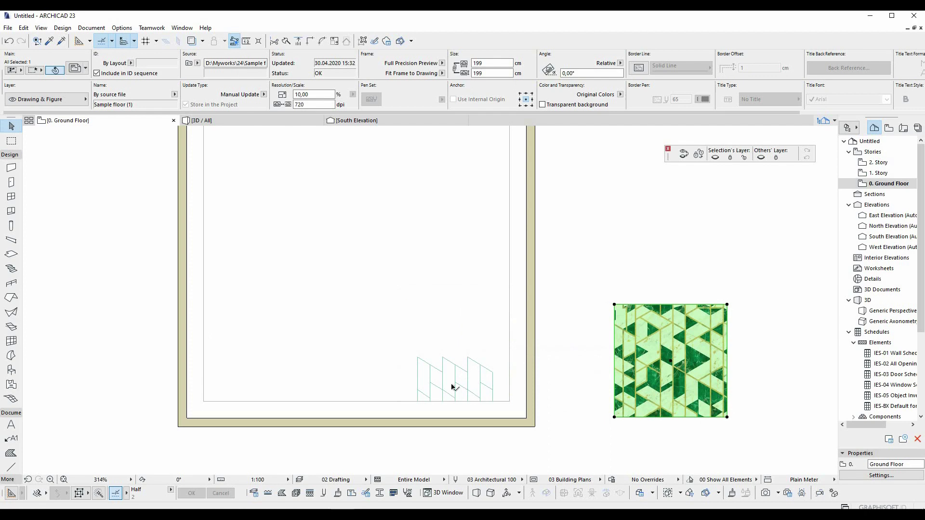
key("Escape")
Delete the slab pieces in the room corner and the inner rectangle.
mouse_move(390, 364)
left_mouse_down()
mouse_move(501, 404)
mouse_move(342, 160)
left_mouse_up()
key("Delete")
scroll(487, 388, "down", 3)
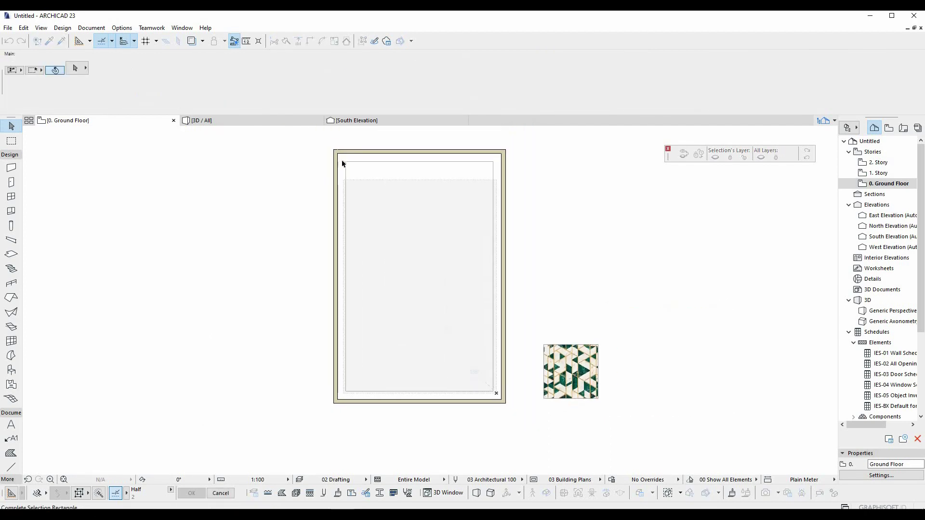
key("Delete")
scroll(405, 260, "up", 1)
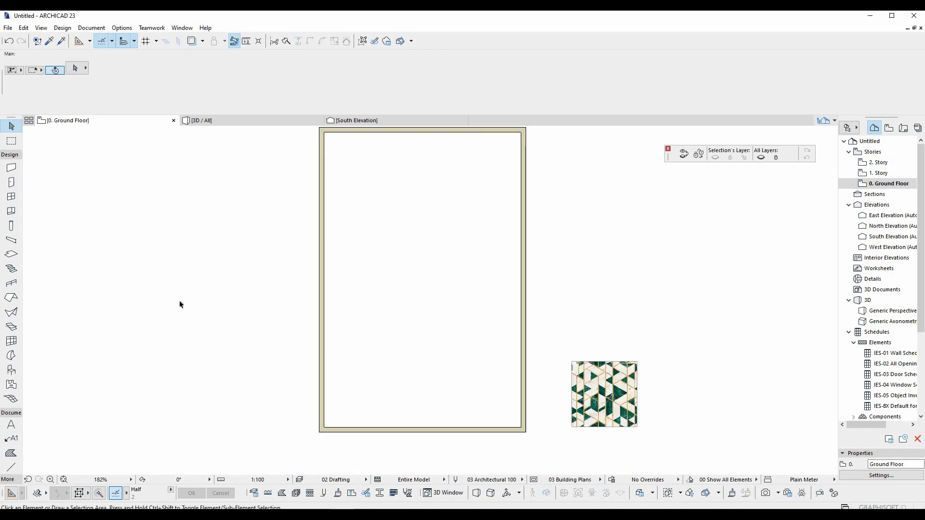
Remove column B and rows 2–3 from the curtain wall's default Scheme.
left_click(11, 341)
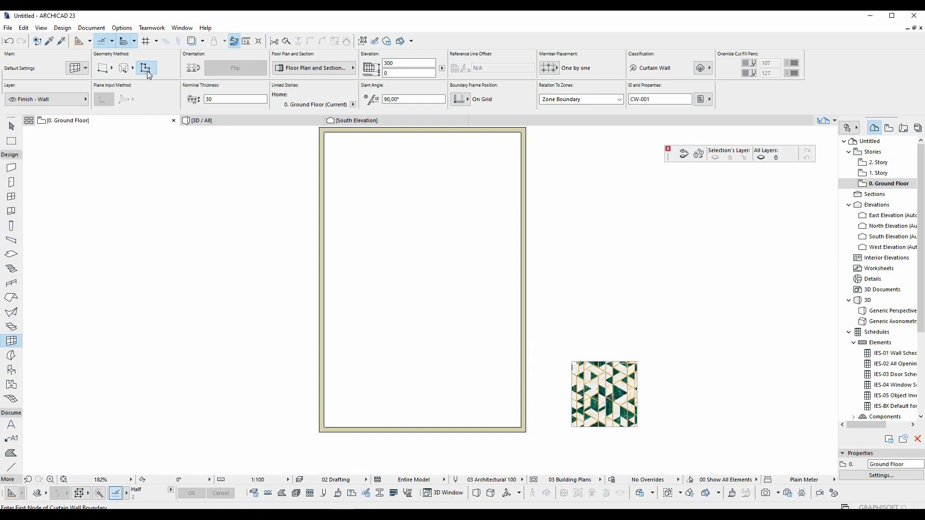
left_click(76, 75)
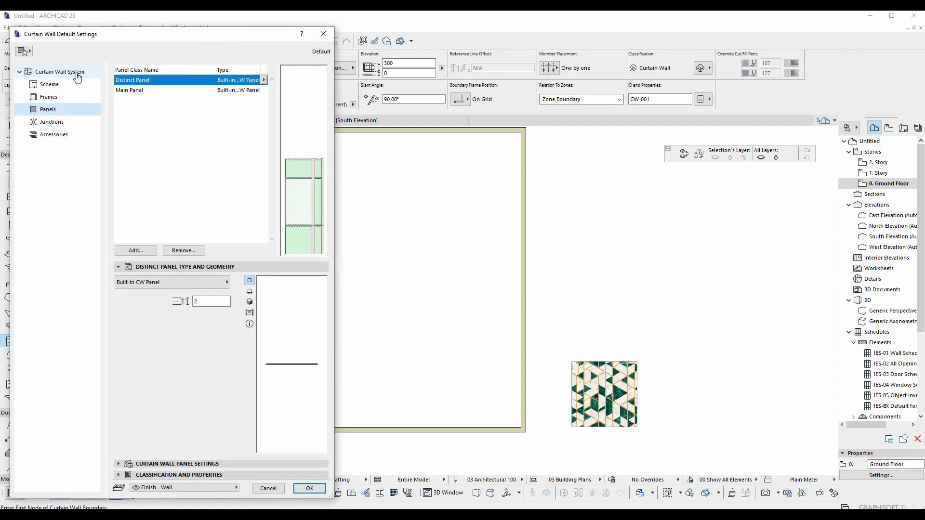
left_click(53, 85)
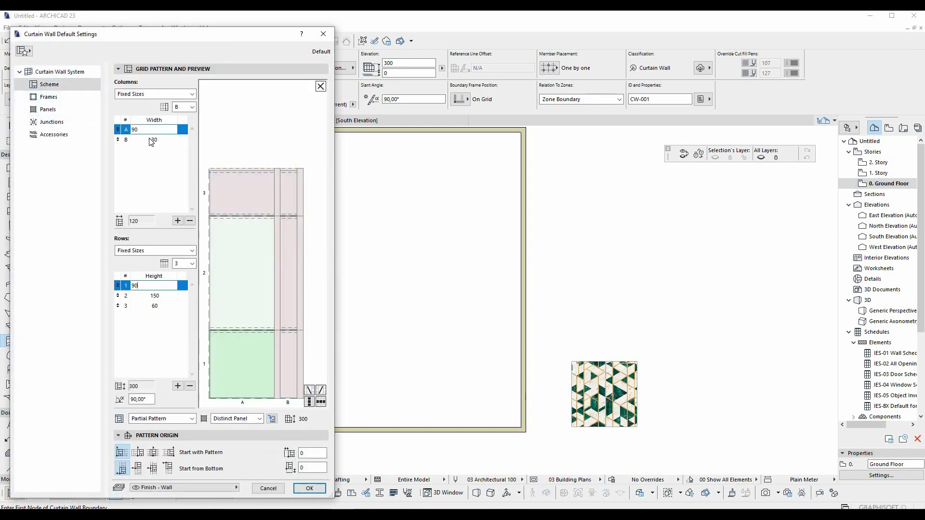
left_click(150, 140)
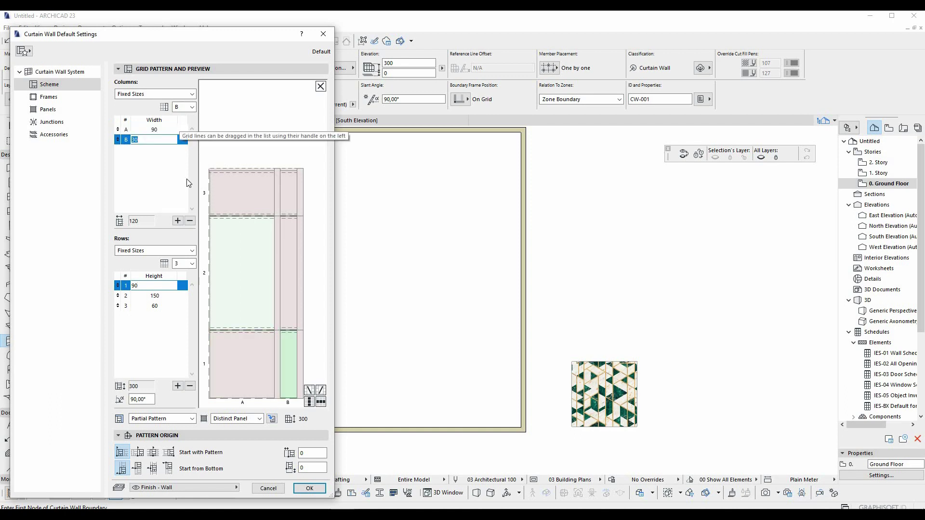
left_click(190, 221)
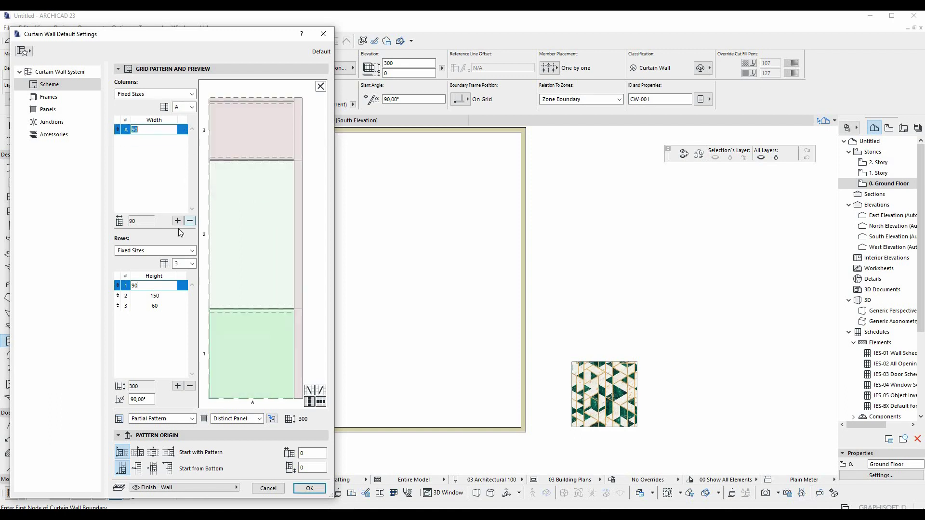
left_click(166, 306)
left_click(193, 387)
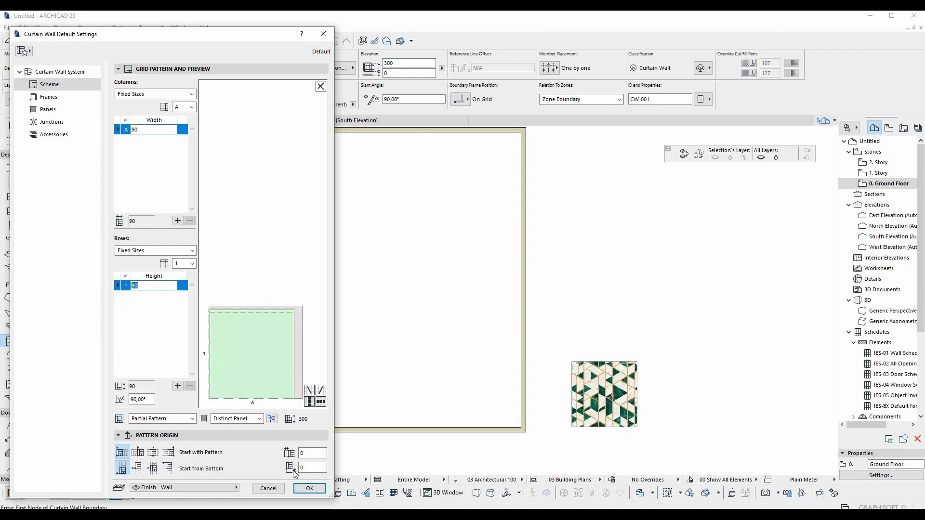
left_click(267, 313)
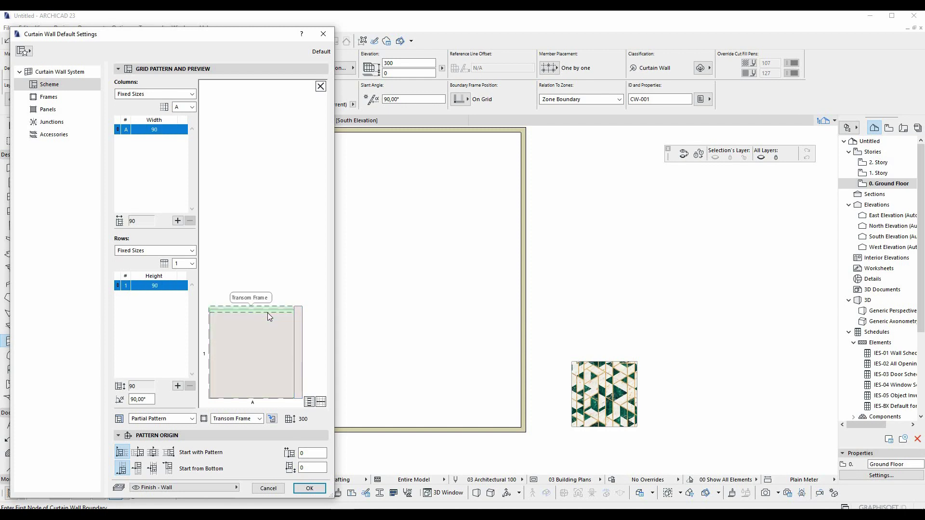
Remove the Transom Frame class, converting its frames to Mullion Frame.
left_click(49, 97)
left_click(147, 112)
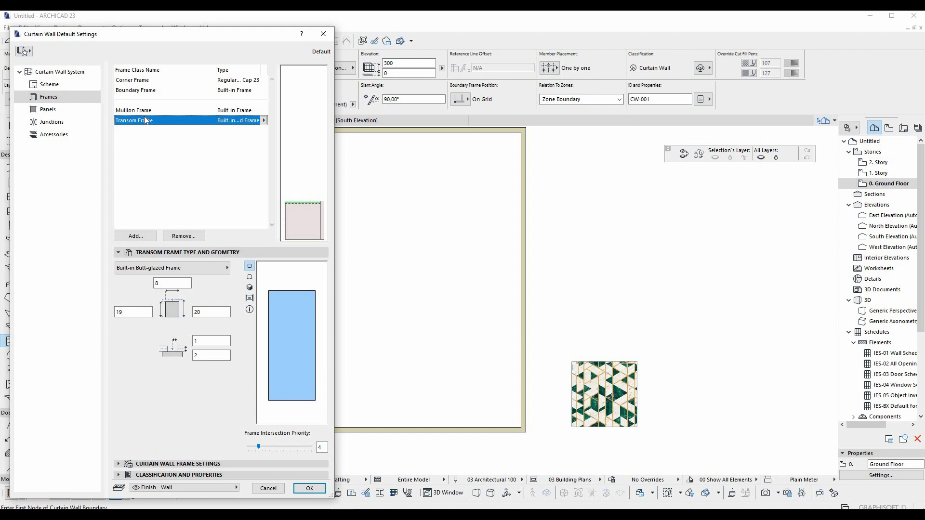
left_click(175, 236)
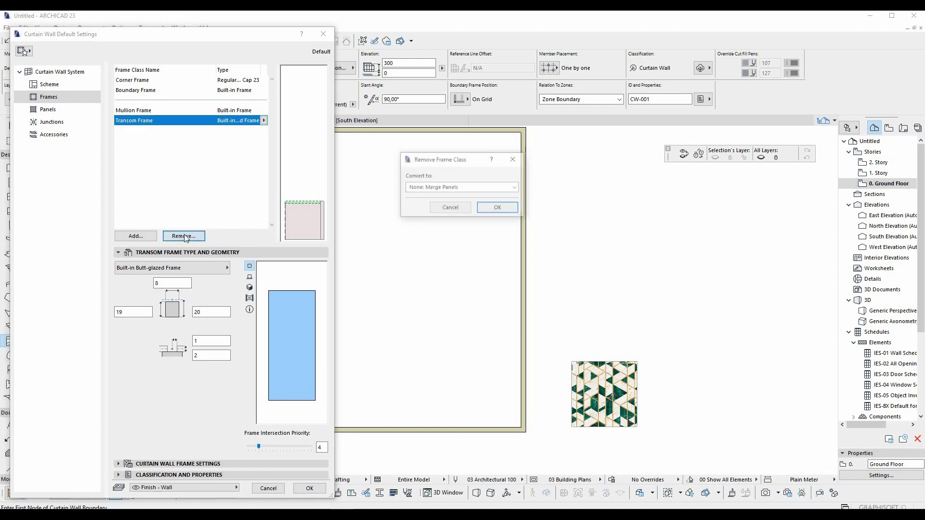
left_click(487, 188)
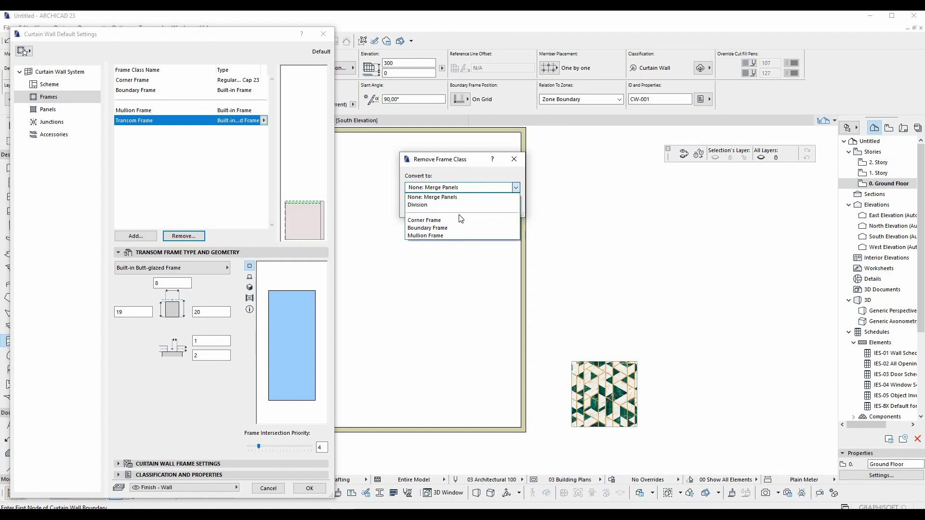
left_click(427, 236)
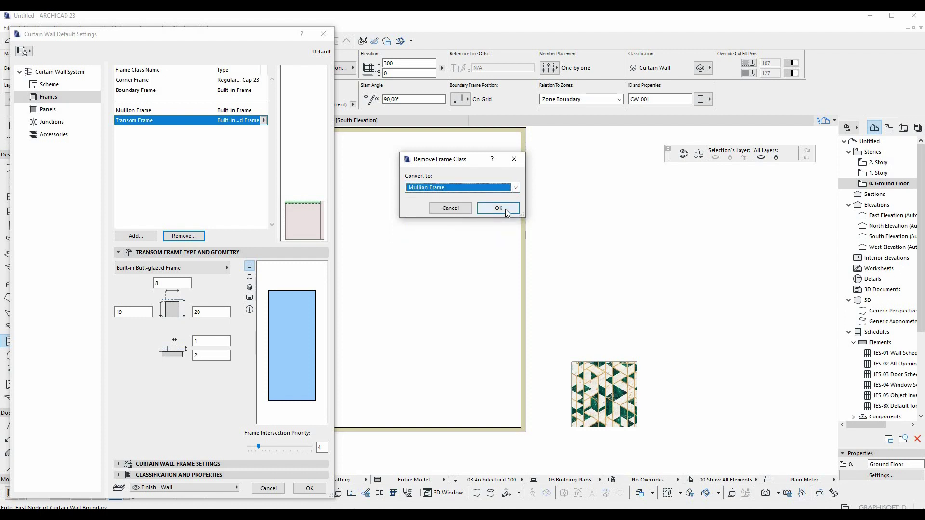
left_click(505, 210)
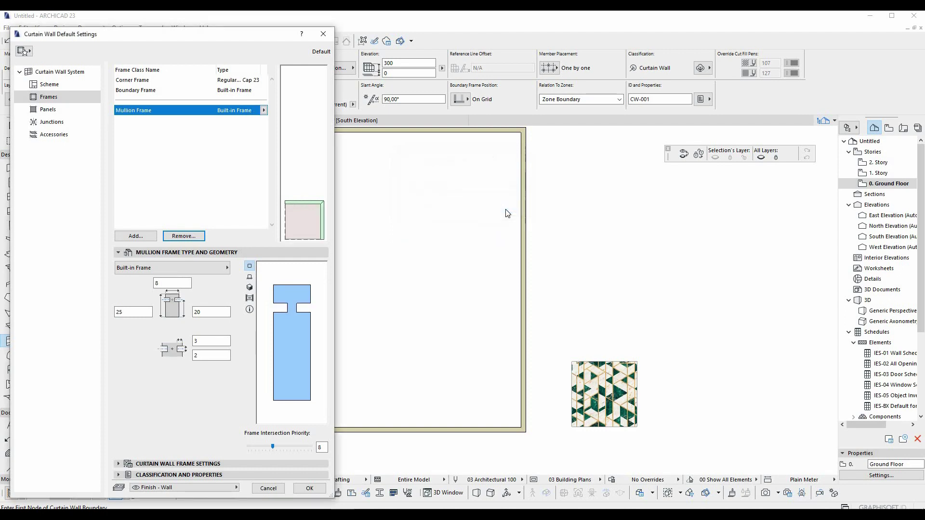
left_click(179, 270)
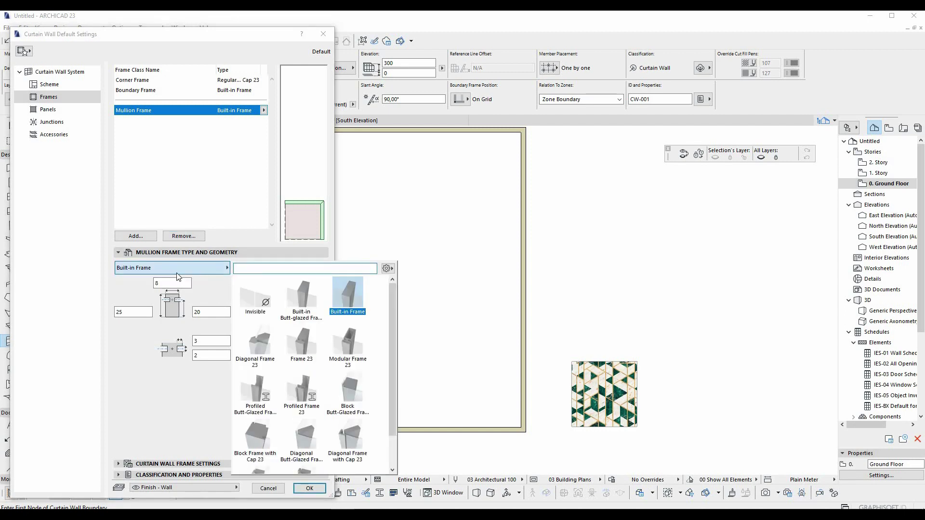
left_click(347, 295)
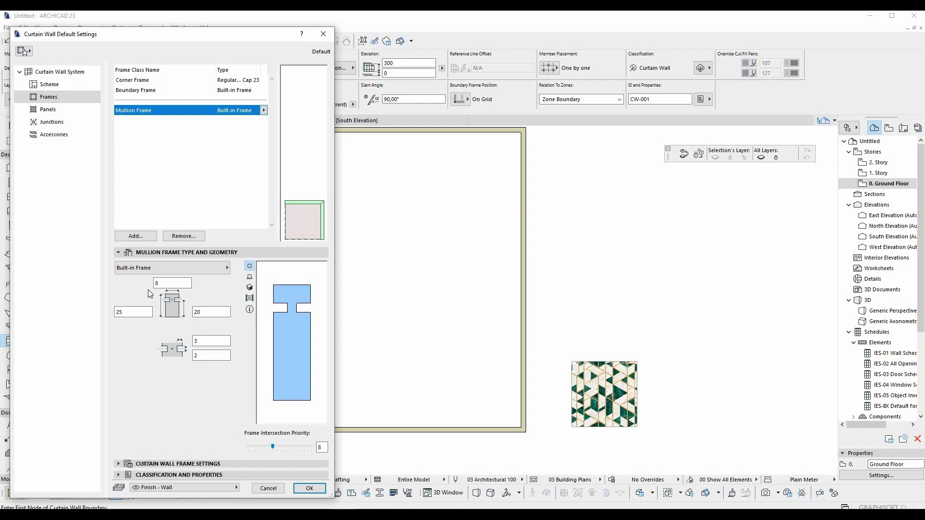
Give the mullion frame width 3, depth 2 and panel inset 0, then apply.
type("3")
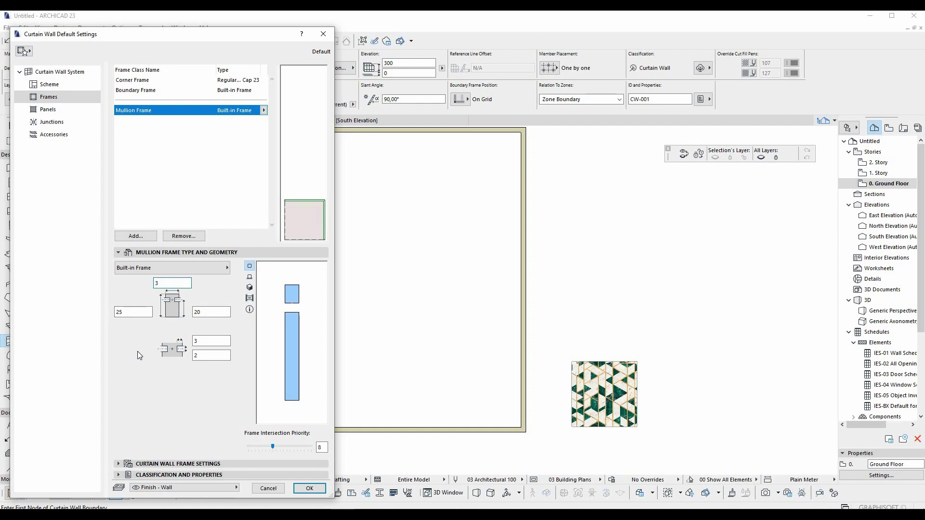
key("Tab")
type("2")
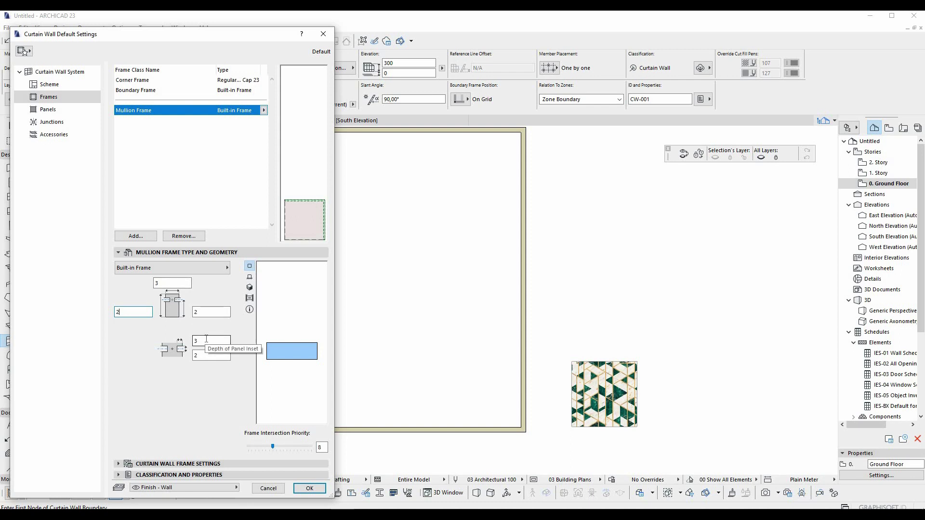
left_click(206, 340)
key("Tab")
type("0")
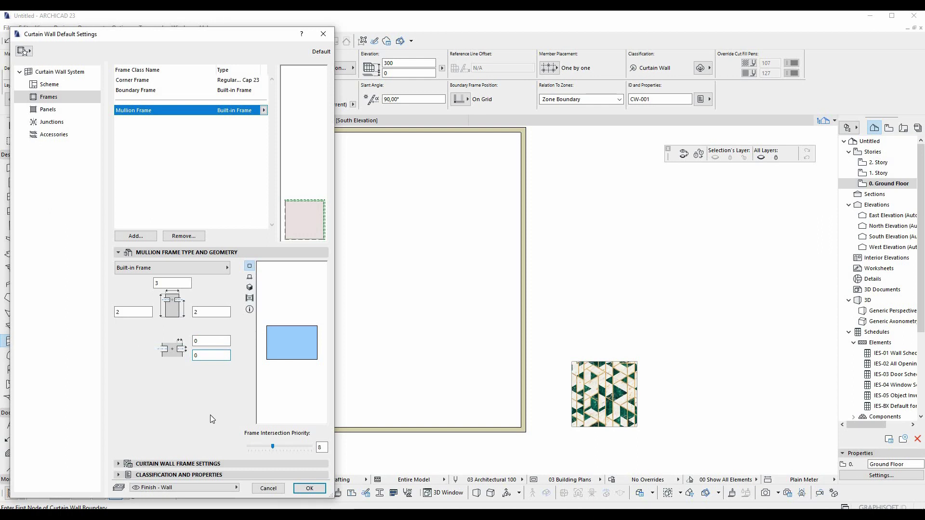
left_click(309, 488)
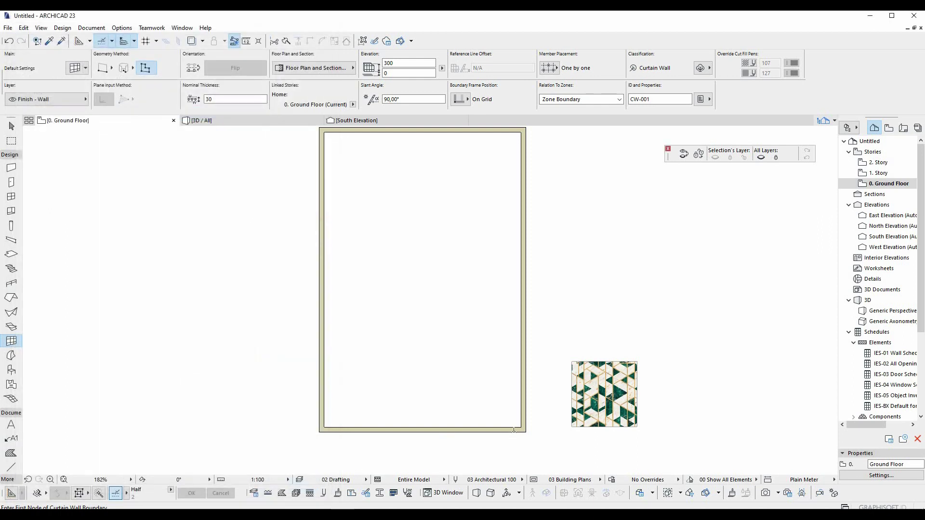
Trace a curtain wall around the room's four inner corners, filling it with roughly 90 cm grid cells.
left_click(510, 359)
scroll(482, 357, "down", 3)
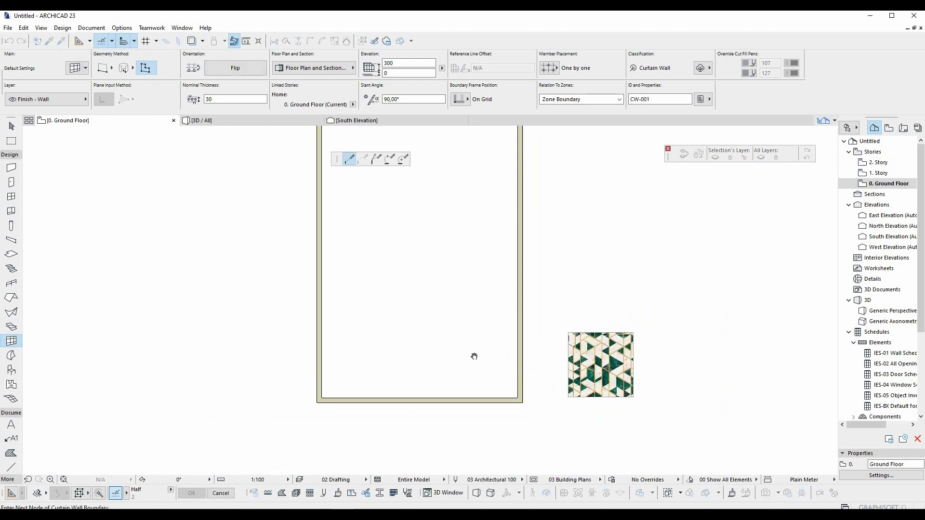
scroll(505, 243, "up", 1)
scroll(505, 242, "up", 2)
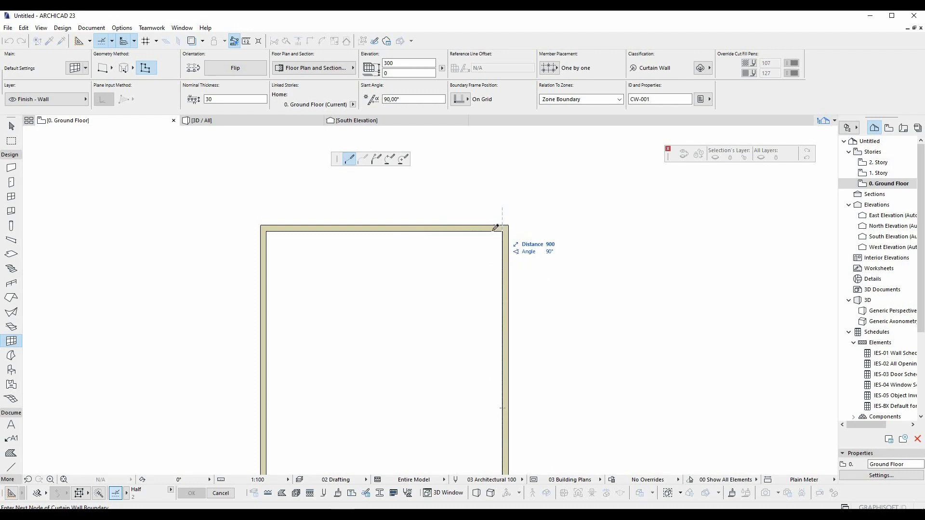
left_click(263, 226)
scroll(241, 337, "down", 5)
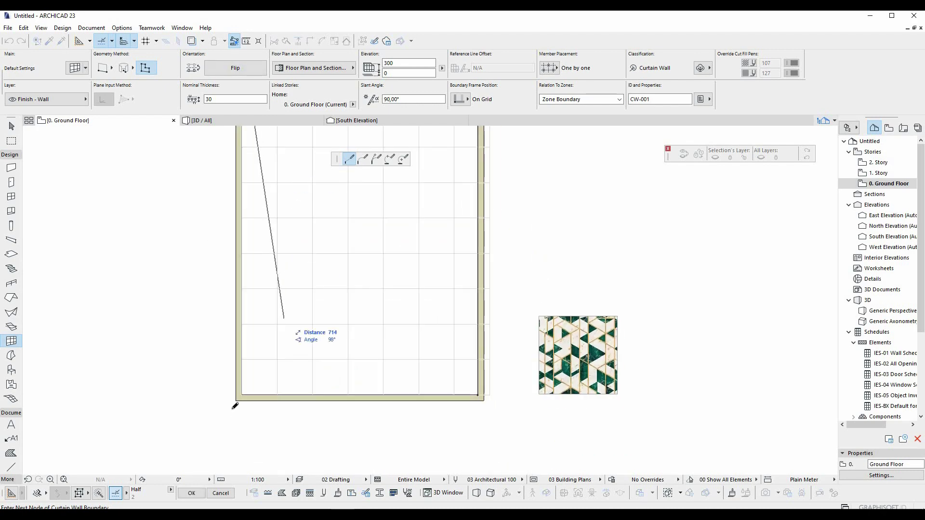
left_click(243, 393)
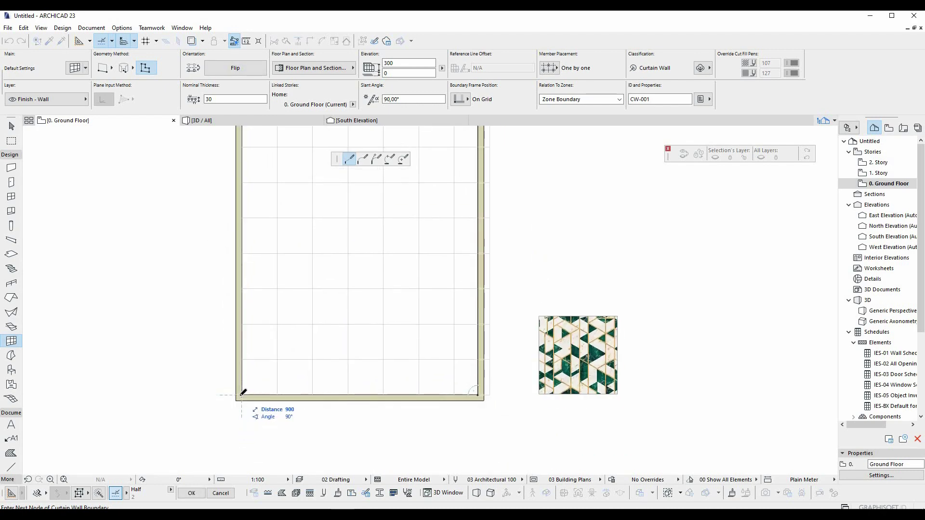
double_click(479, 391)
key("F3")
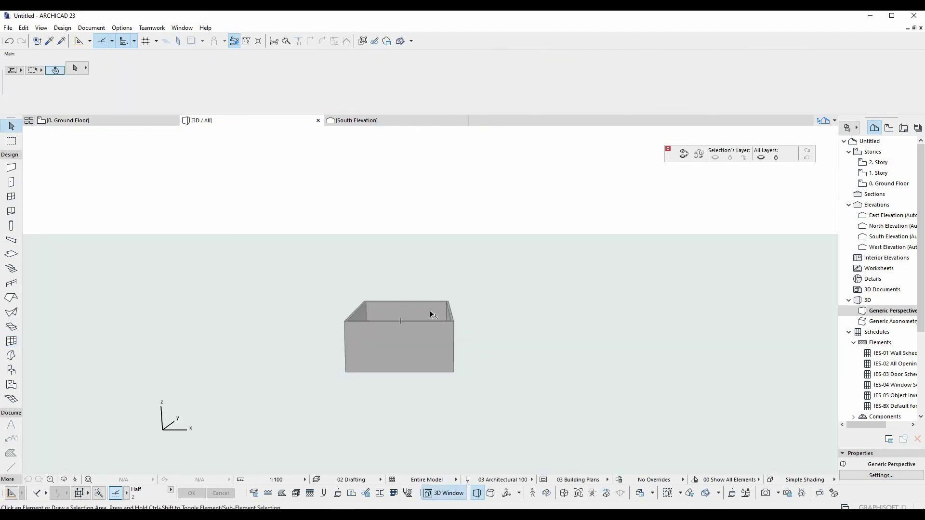
Orbit and zoom the 3D view to look down onto the room's gridded floor.
scroll(442, 327, "up", 3)
middle_click_drag(442, 326, 398, 419, "shift")
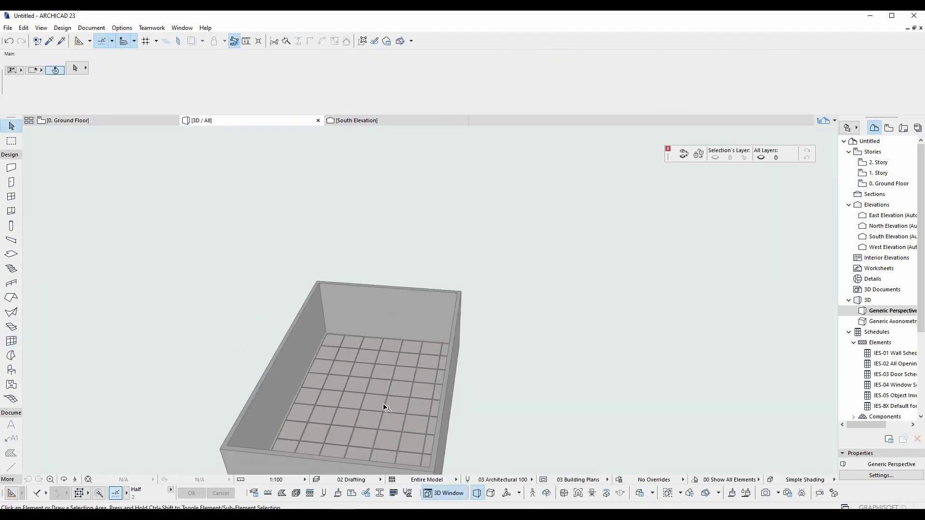
scroll(329, 394, "up", 3)
scroll(329, 394, "up", 3)
scroll(262, 361, "up", 3)
scroll(264, 351, "up", 3)
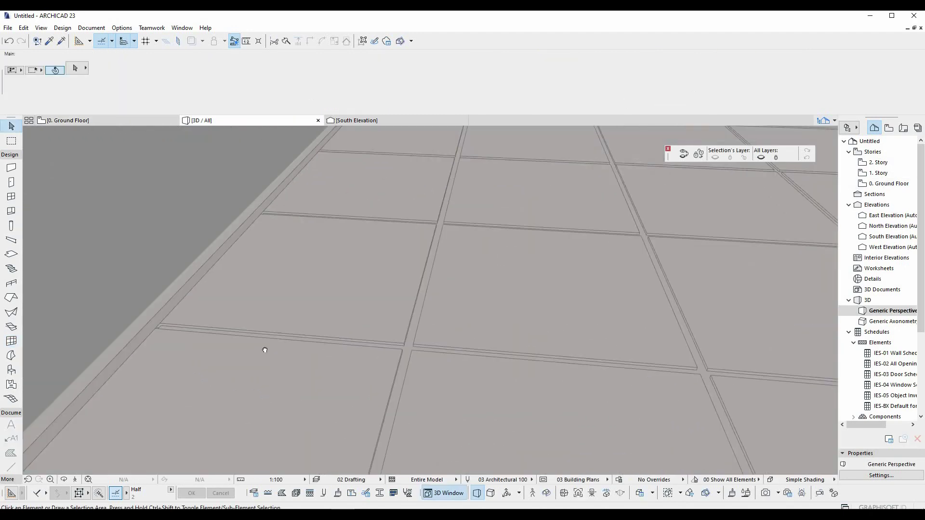
scroll(359, 311, "up", 2)
scroll(359, 311, "down", 3)
scroll(350, 288, "down", 2)
Select the curtain-wall floor and bring up its Selection Settings.
left_click(283, 268)
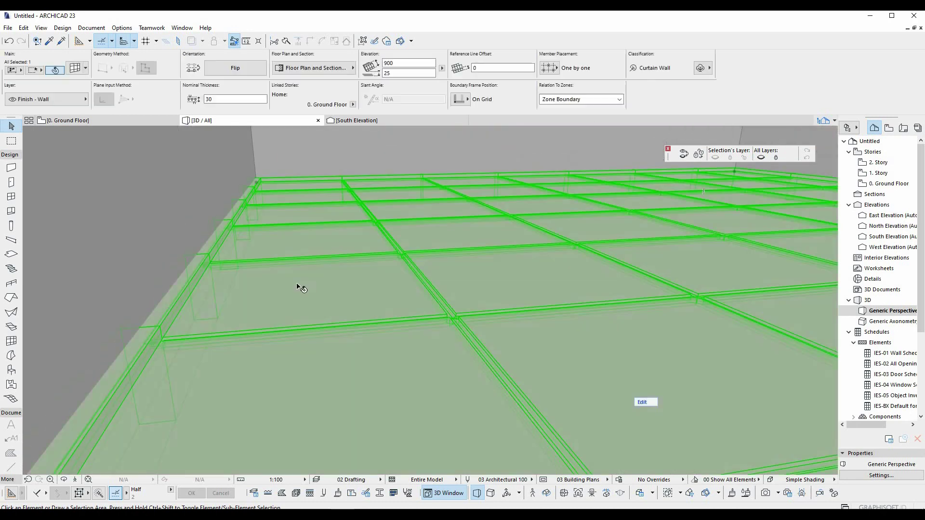
mouse_move(282, 268)
middle_mouse_down("shift")
mouse_move(71, 337)
mouse_move(332, 298)
mouse_move(322, 279)
mouse_move(370, 306)
middle_mouse_up("shift")
middle_click_drag(571, 338, 520, 338, "shift")
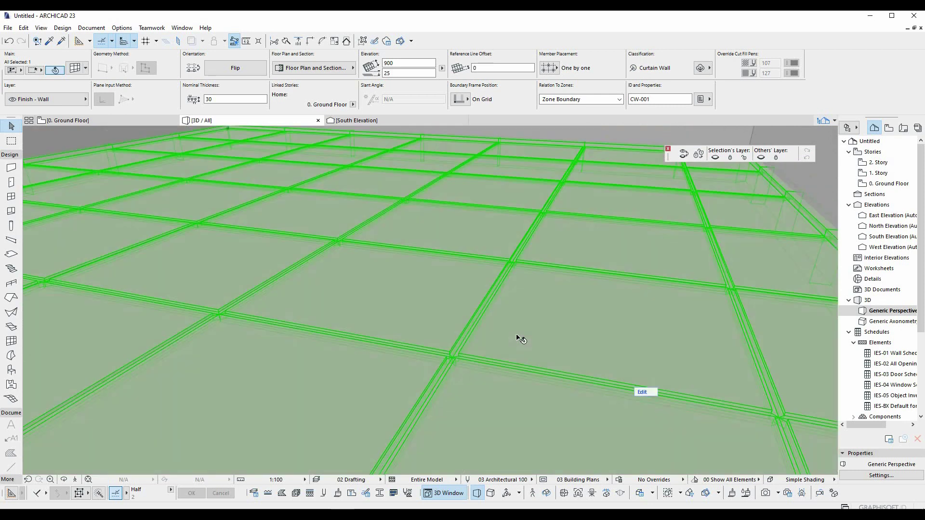
key("ctrl+t")
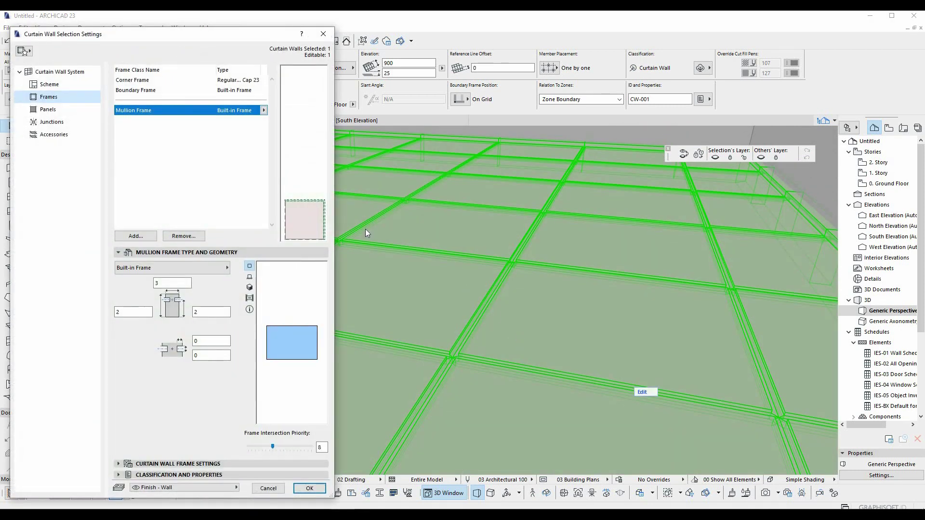
Flatten the Boundary Frame profile with values 20, 2 and 0, and apply it.
left_click(145, 91)
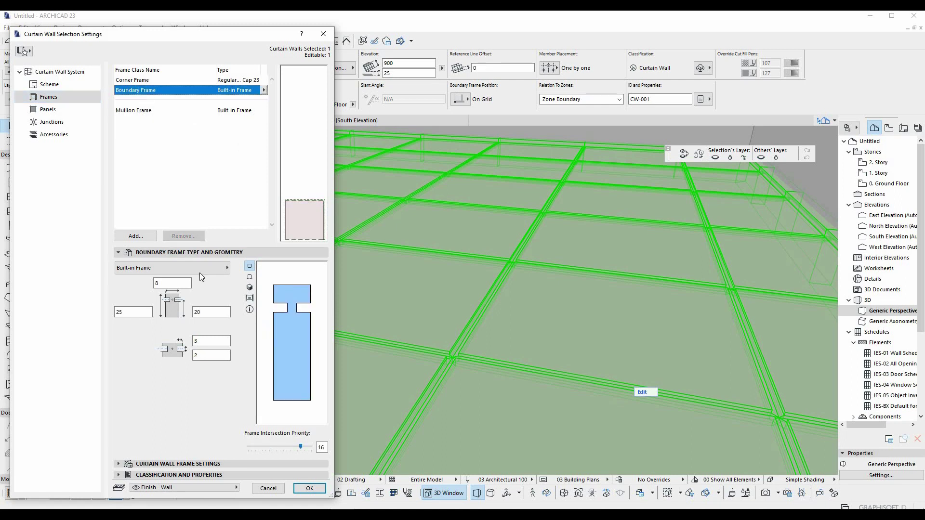
left_click(164, 283)
type("25")
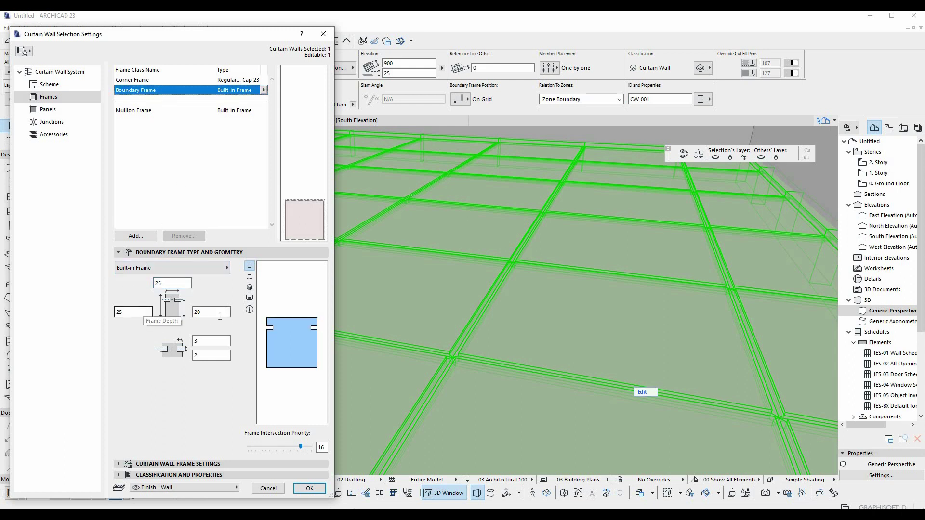
type("0")
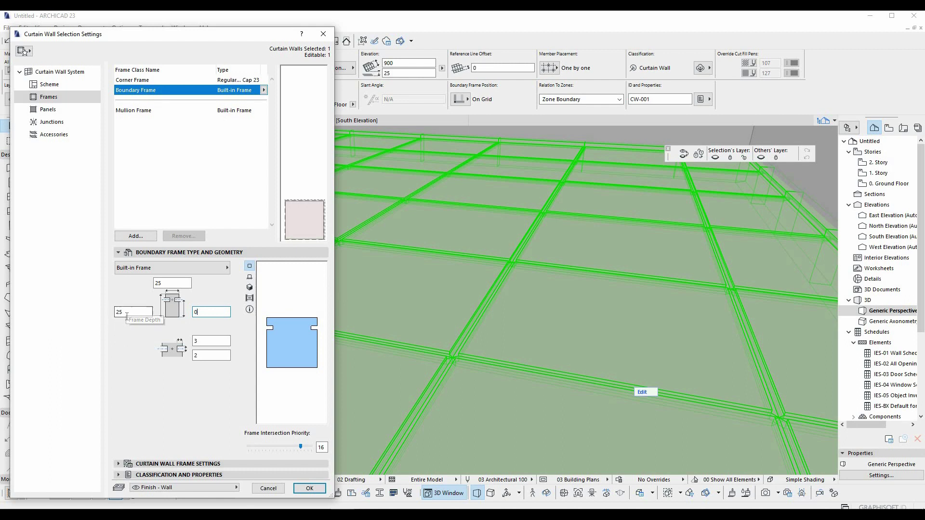
key("Tab")
type("2")
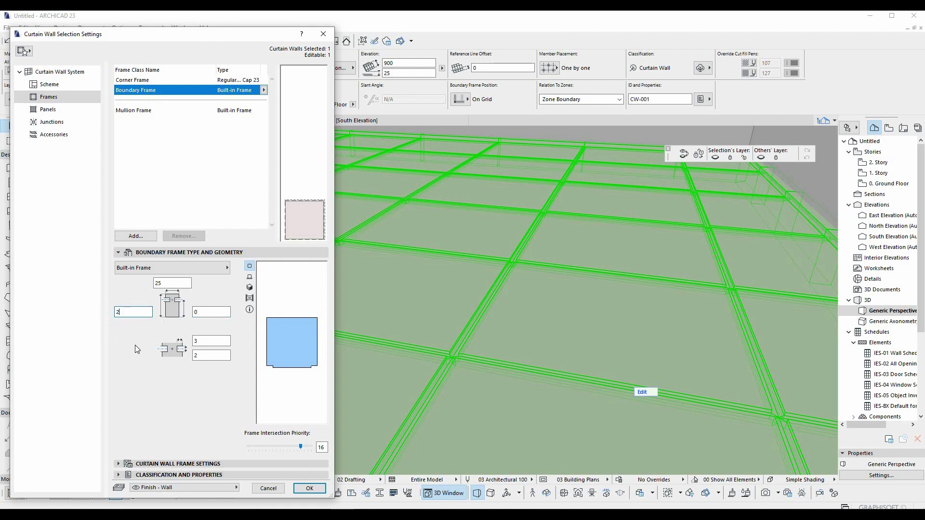
key("Tab")
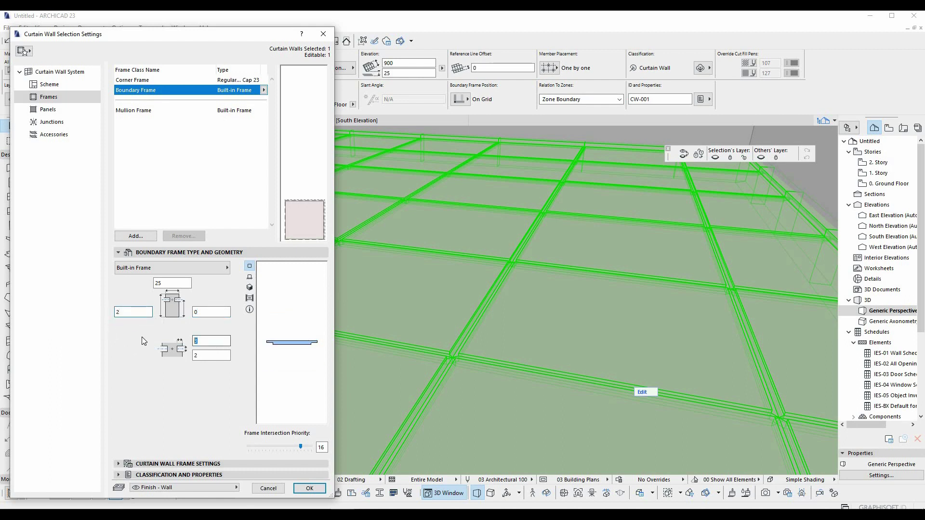
type("0")
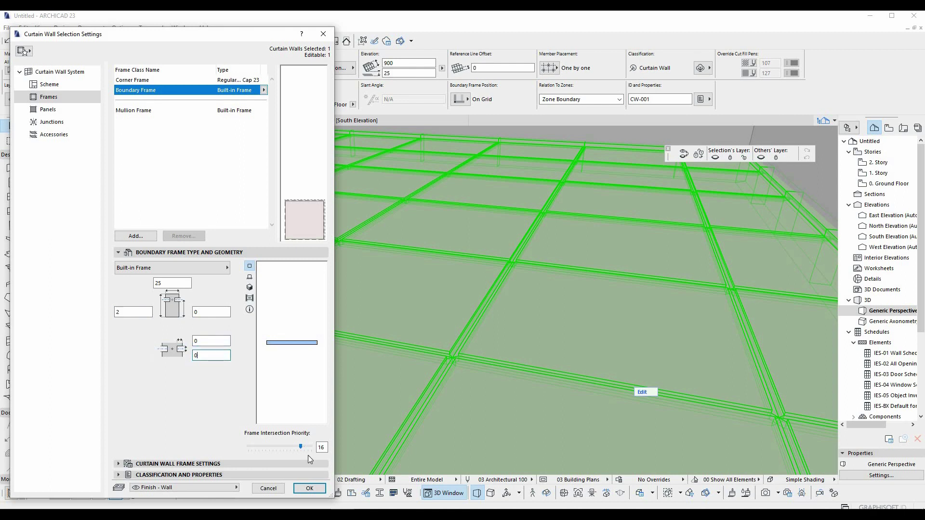
left_click(309, 488)
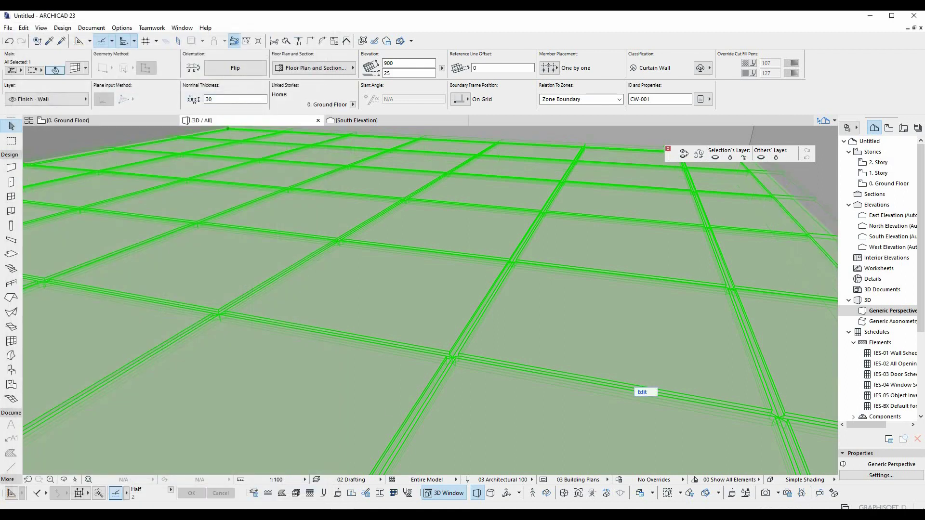
Set Place Boundary Frames to Inside Boundary, then explore the tiled floor in 3D.
middle_click_drag(462, 289, 413, 285, "shift")
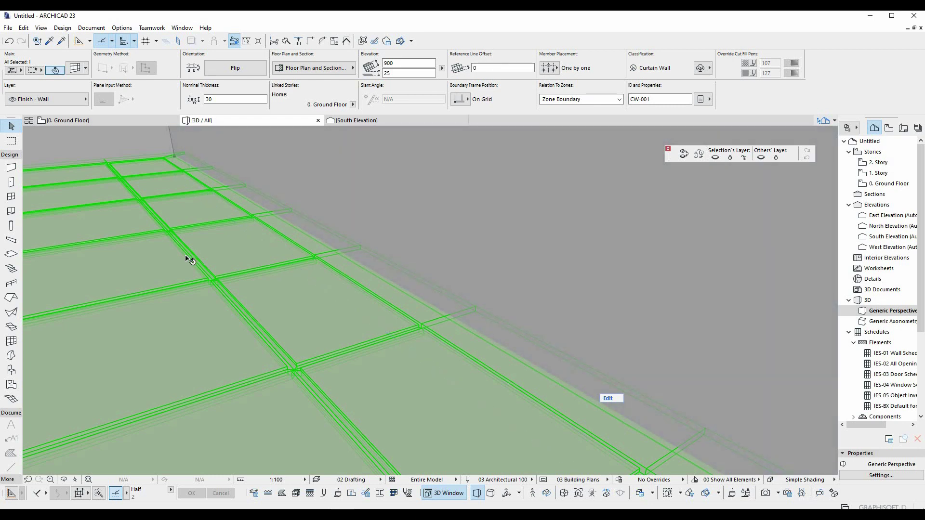
double_click(186, 258)
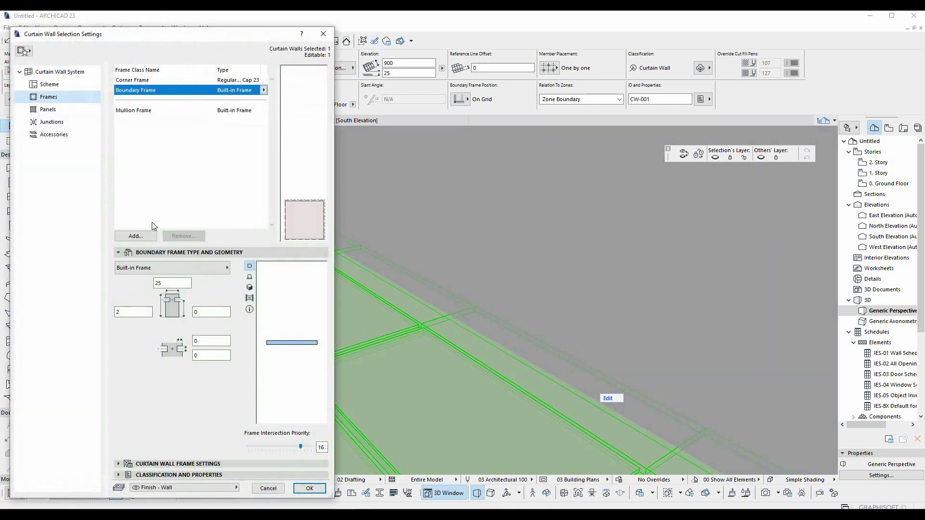
left_click(63, 88)
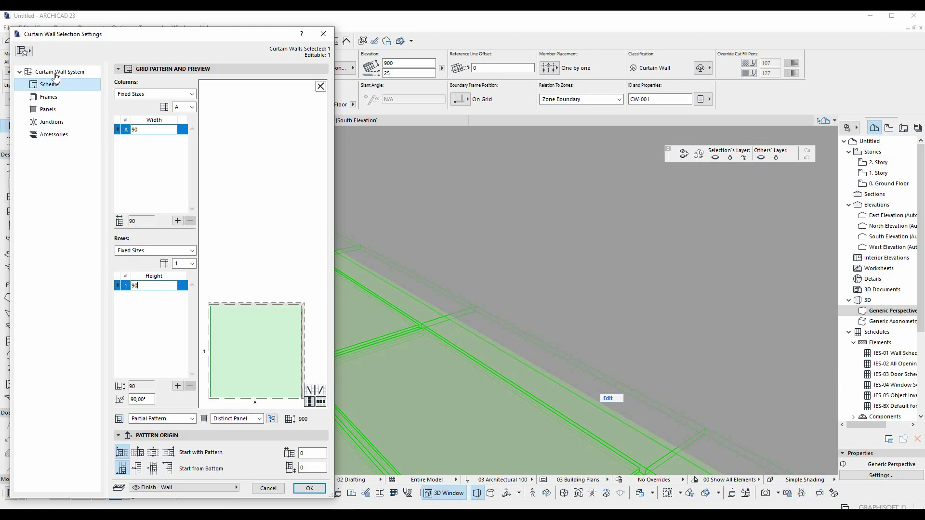
left_click(60, 71)
left_click(252, 292)
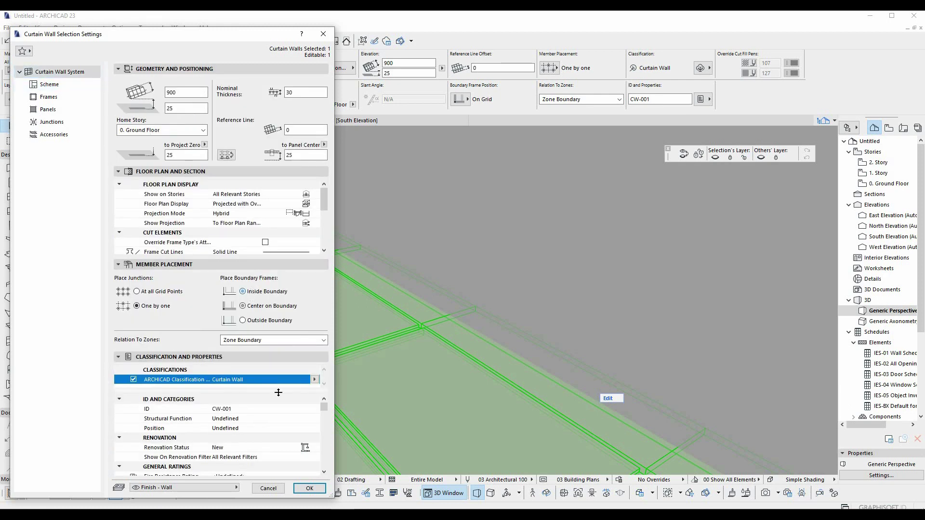
left_click(310, 489)
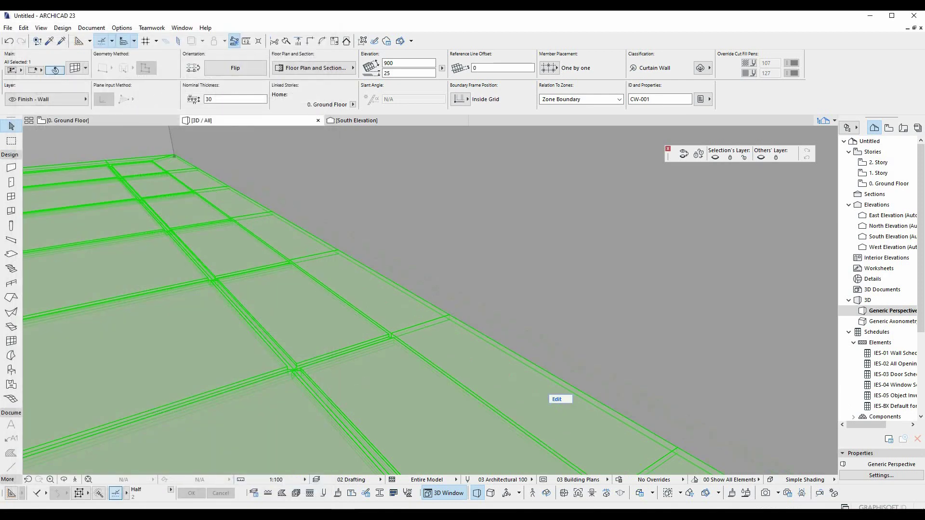
key("shift+F3")
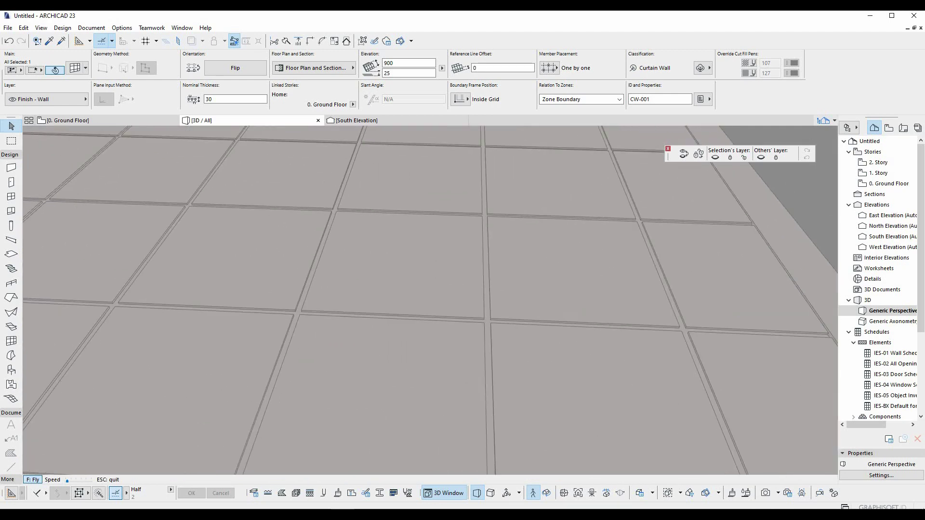
Override the Mullion Frame surface with Metal - Gold in the curtain-wall settings.
key("Escape")
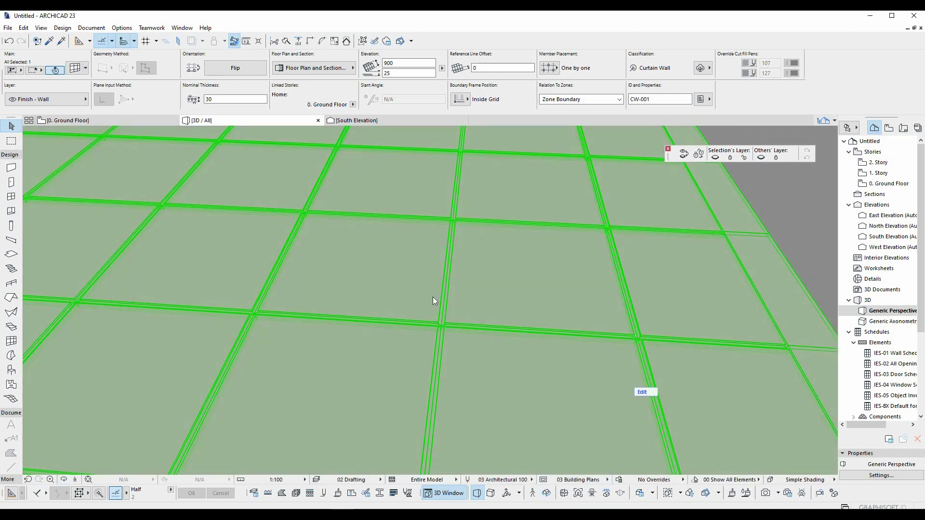
key("ctrl+t")
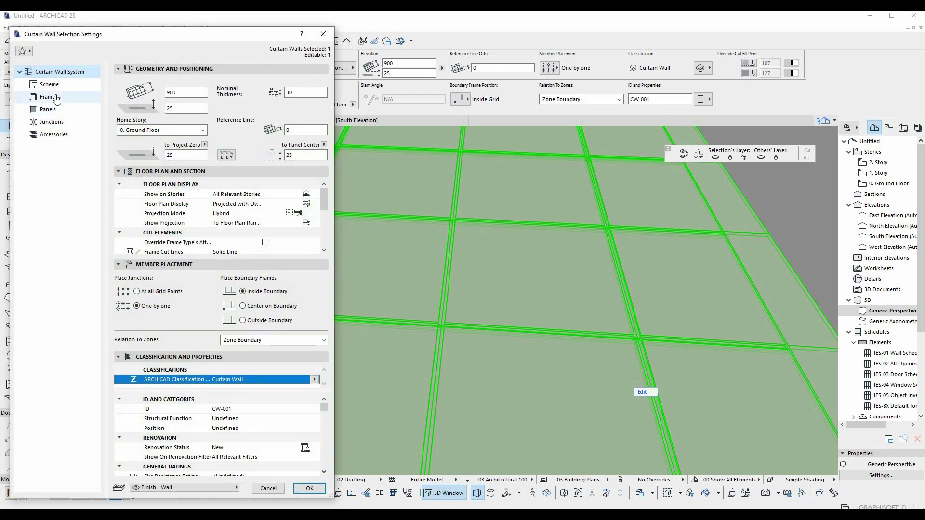
left_click(56, 98)
left_click(129, 111)
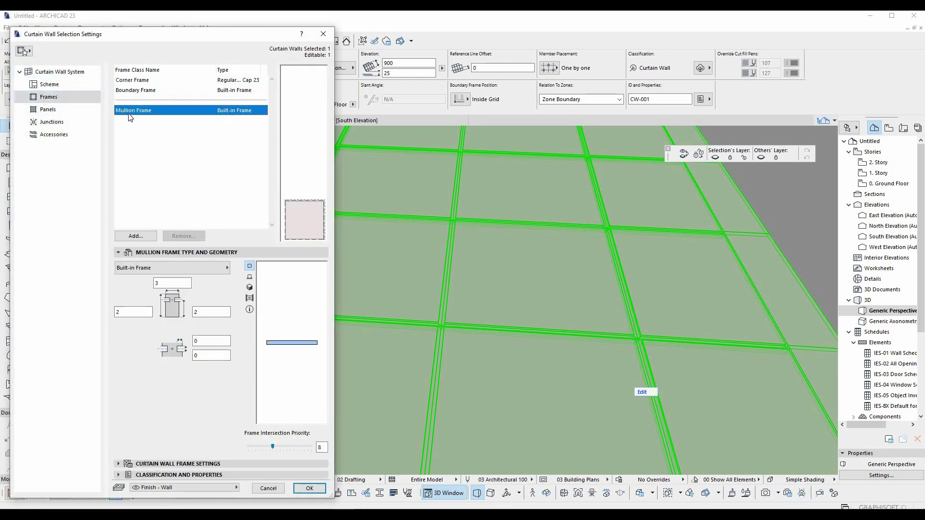
left_click(181, 464)
left_click(173, 344)
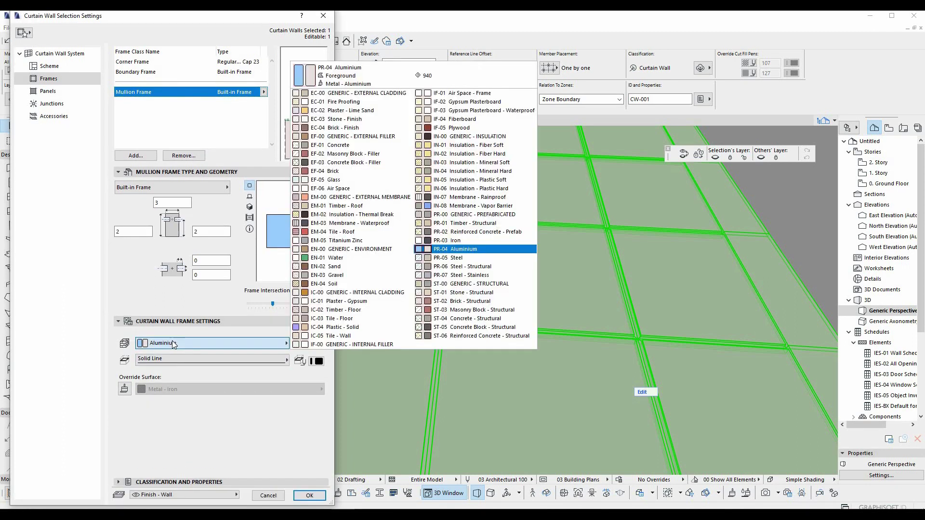
left_click(125, 389)
left_click(165, 390)
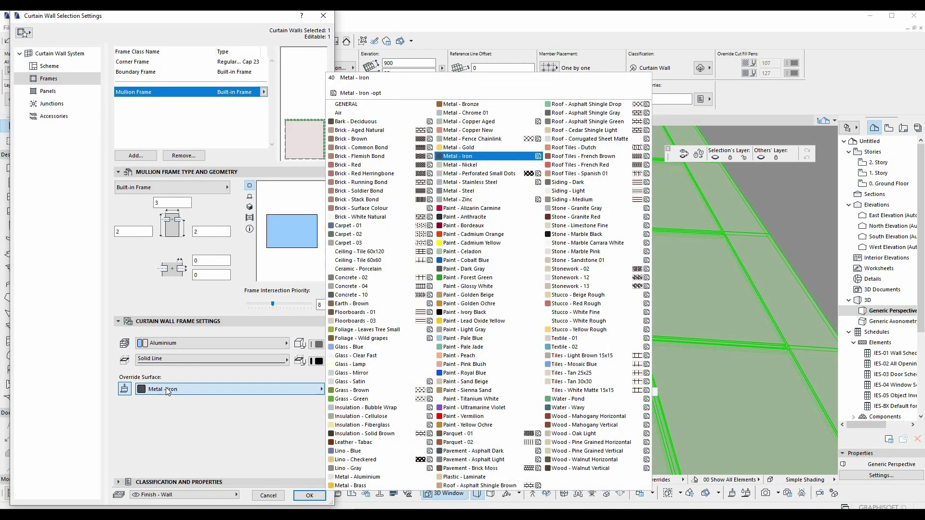
left_click(457, 147)
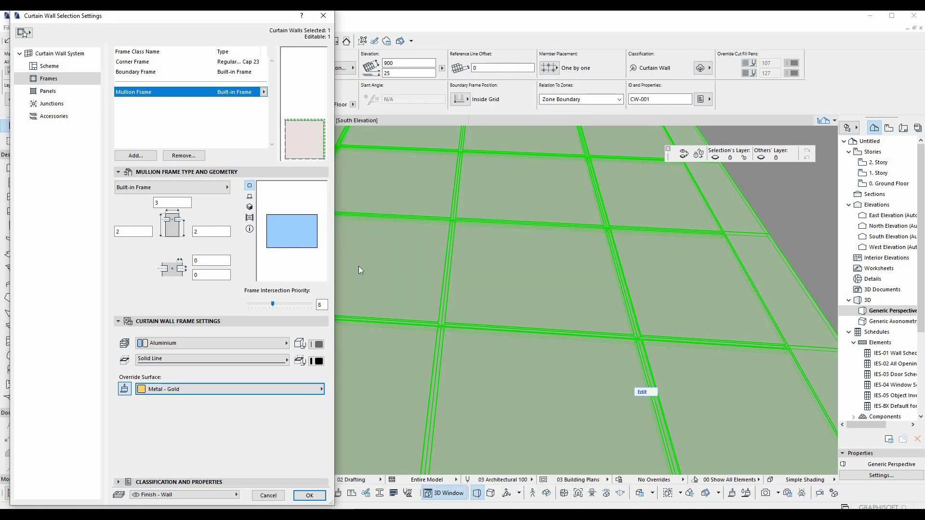
Override the Main Panel's first surface with Stone - Marble Pink and apply.
left_click(50, 91)
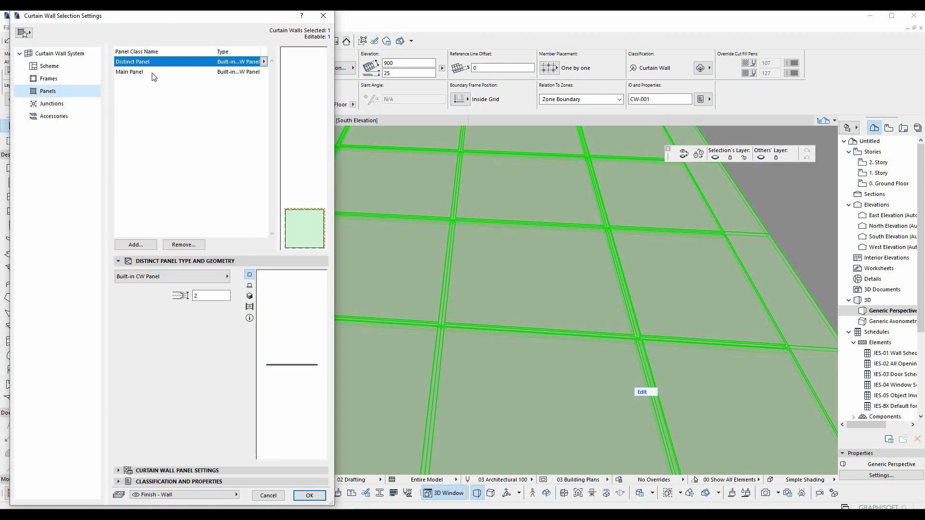
left_click(144, 72)
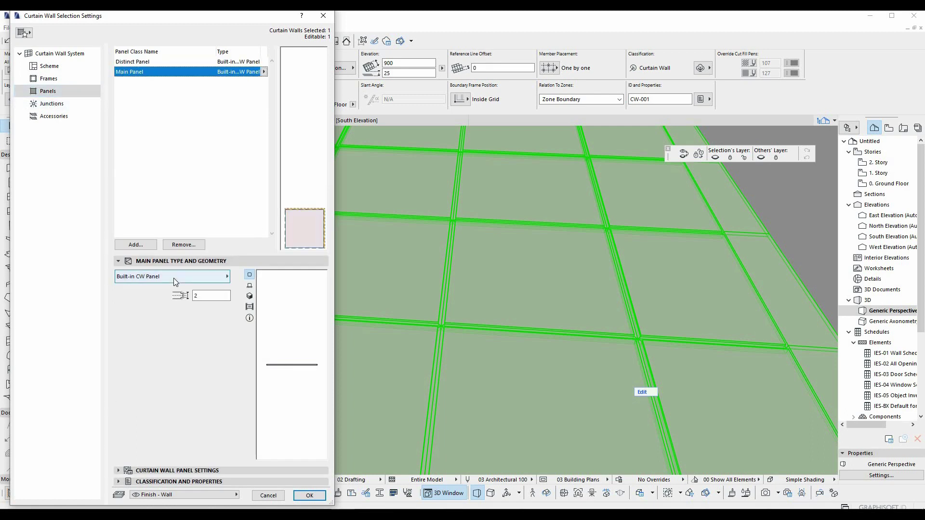
left_click(177, 471)
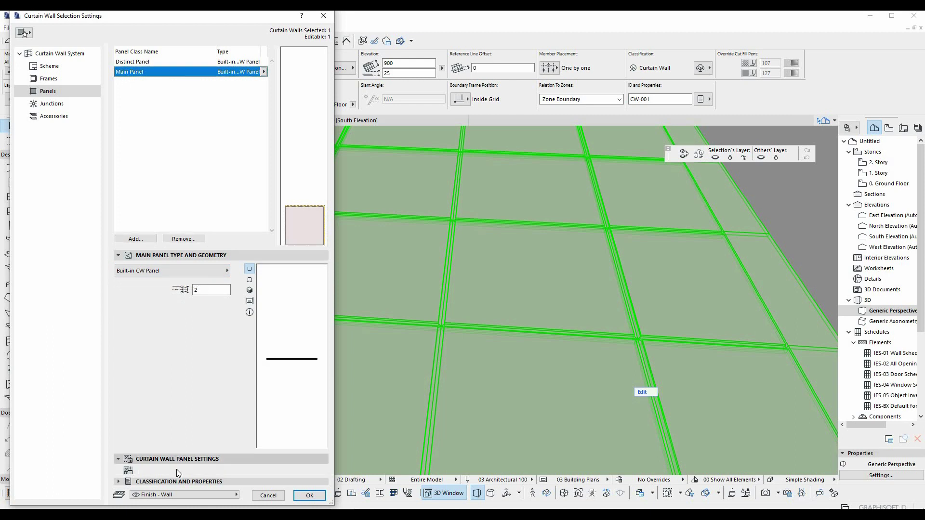
left_click(125, 391)
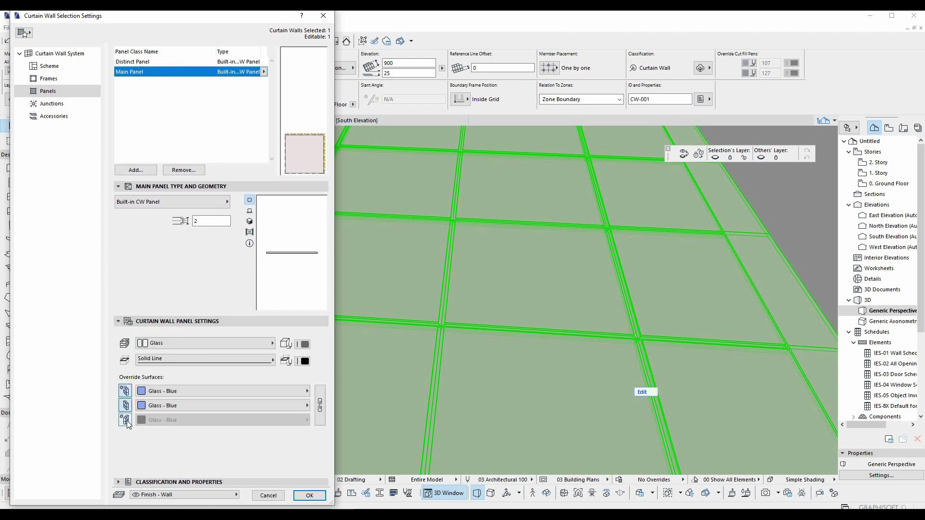
left_click(126, 420)
left_click(178, 392)
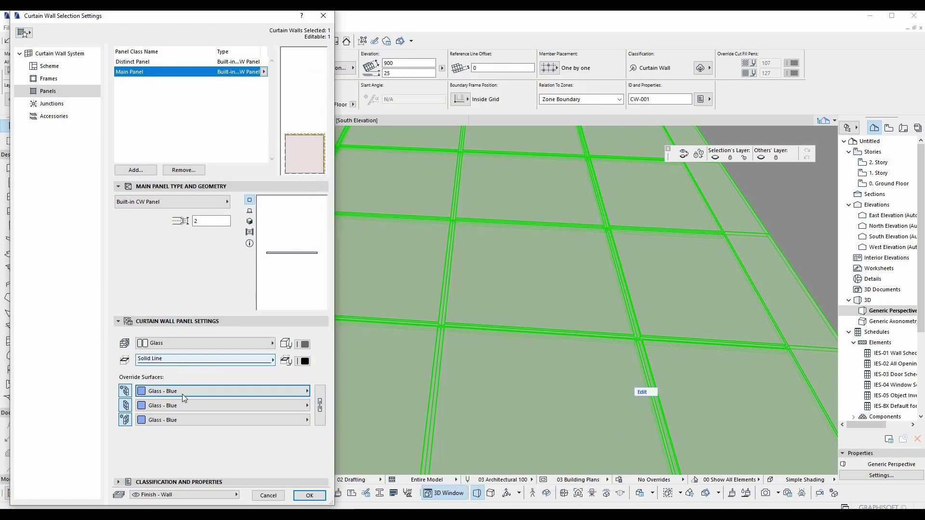
left_click(185, 392)
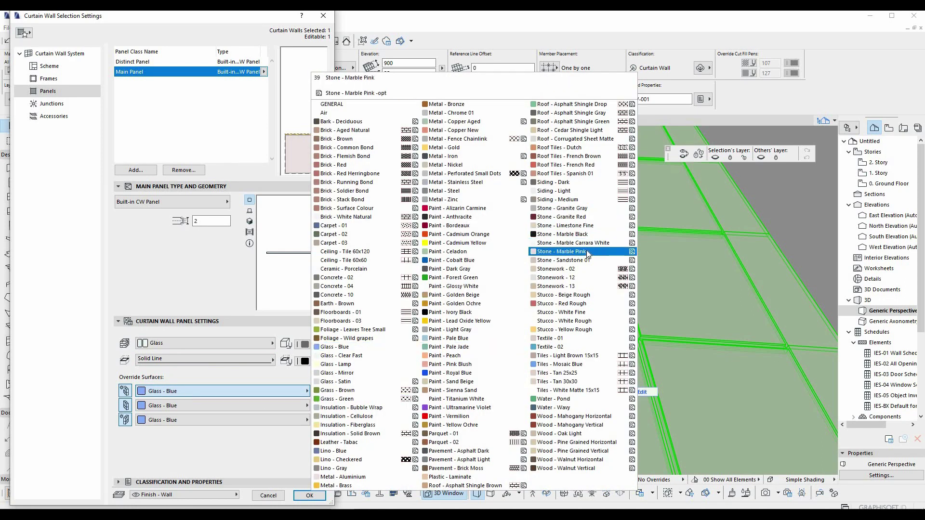
left_click(568, 255)
left_click(318, 497)
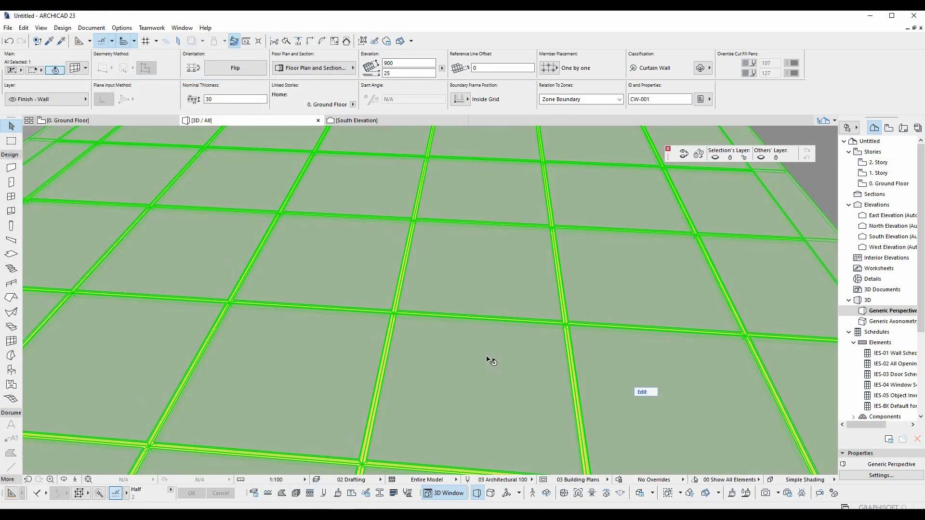
key("ctrl+t")
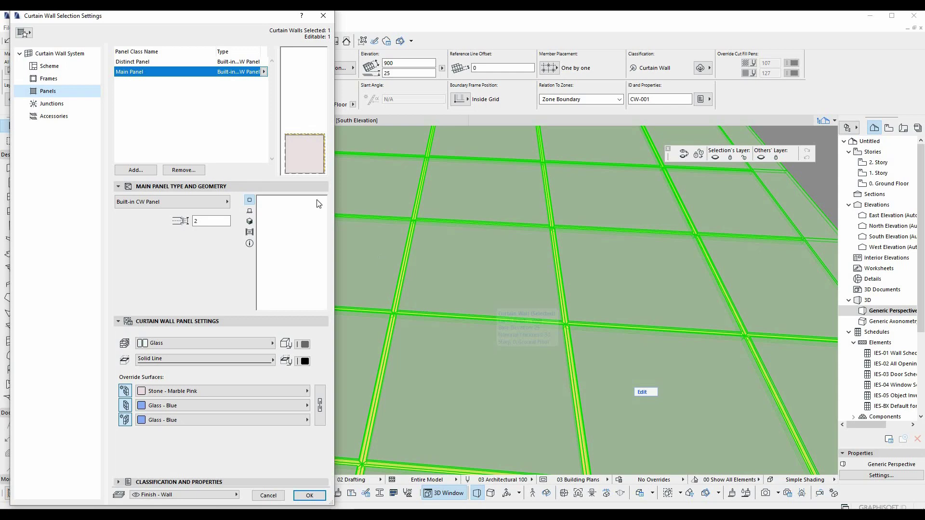
Switch the scheme's grid cell from Distinct Panel to Main Panel, giving pink marble tiles with gold joints.
left_click(45, 66)
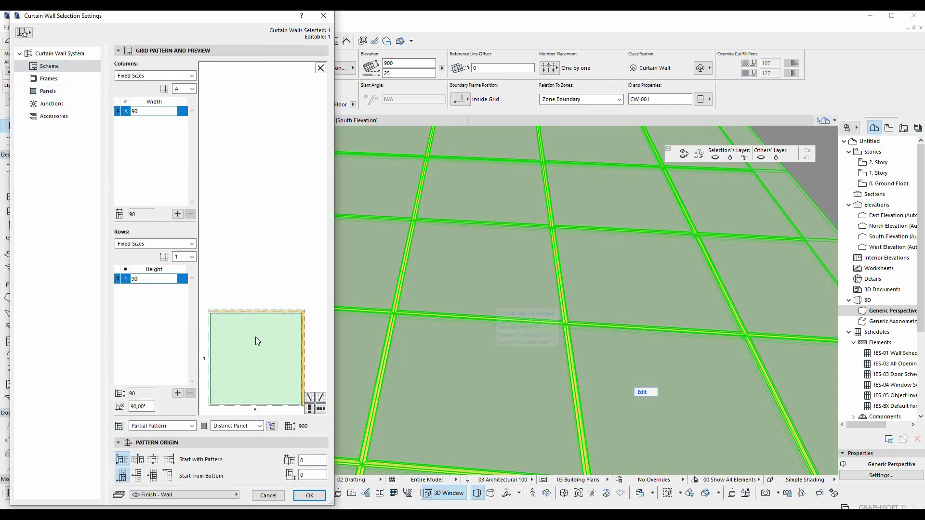
left_click(235, 427)
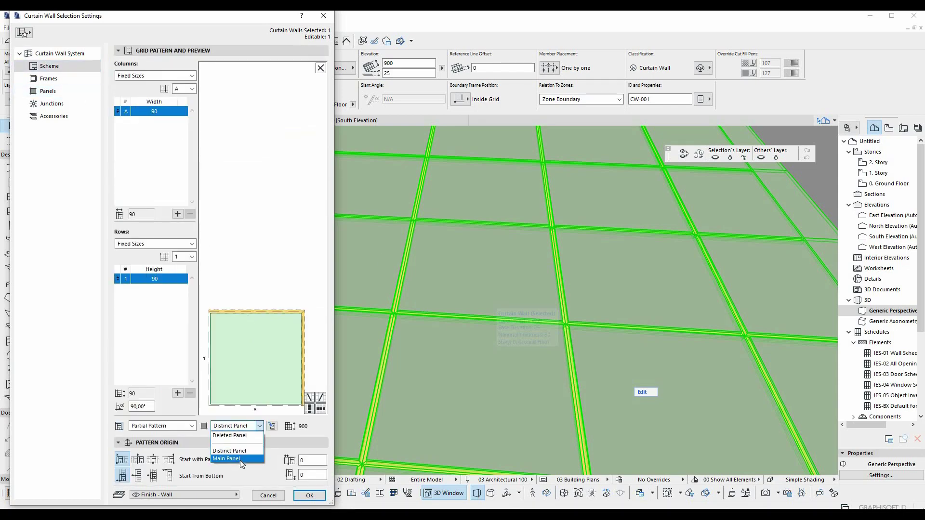
left_click(240, 459)
left_click(310, 496)
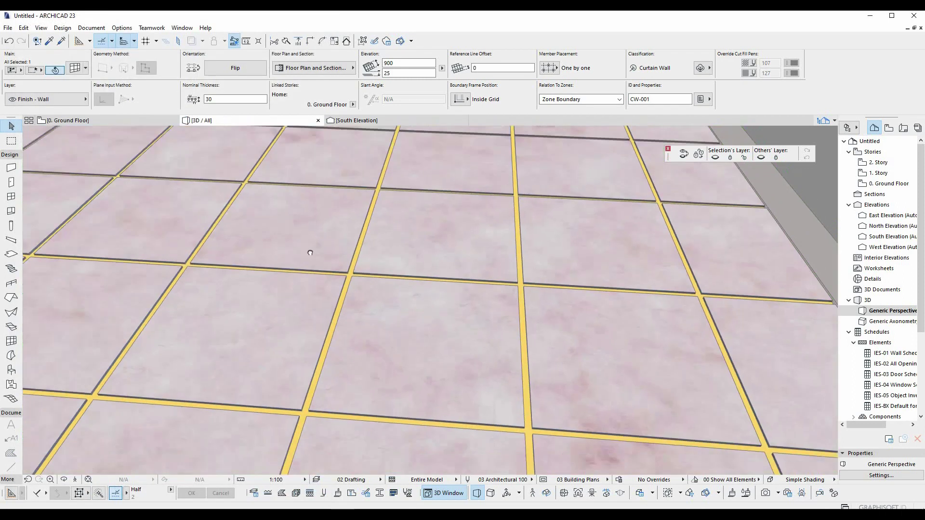
scroll(450, 325, "up", 5)
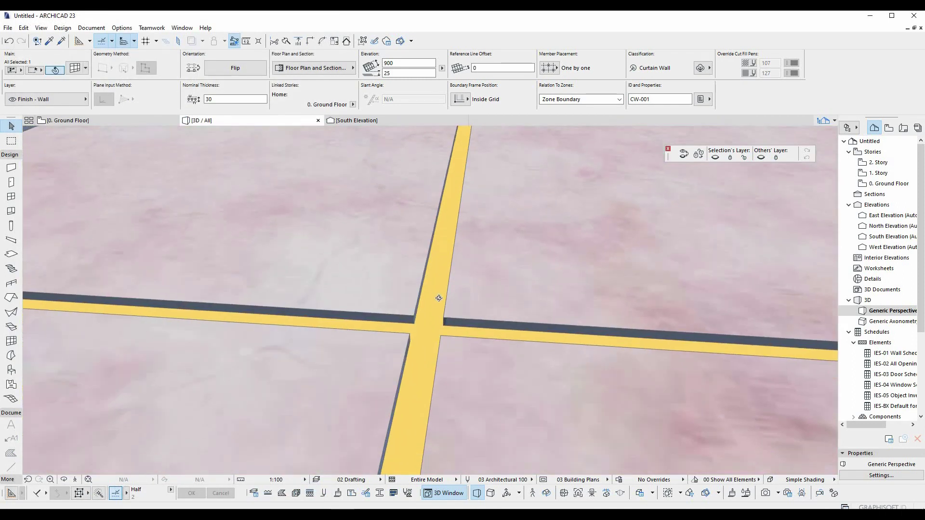
middle_click_drag(439, 297, 468, 302, "shift")
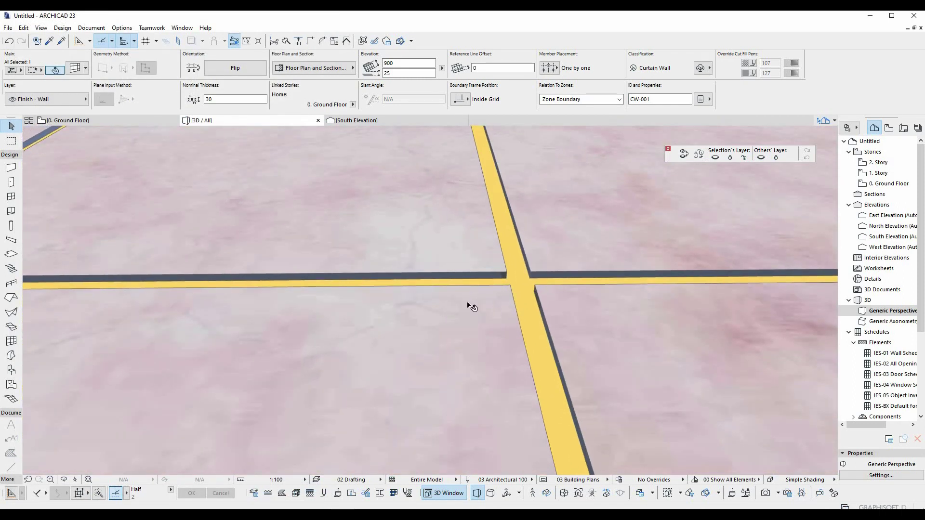
left_click(466, 303)
key("ctrl+t")
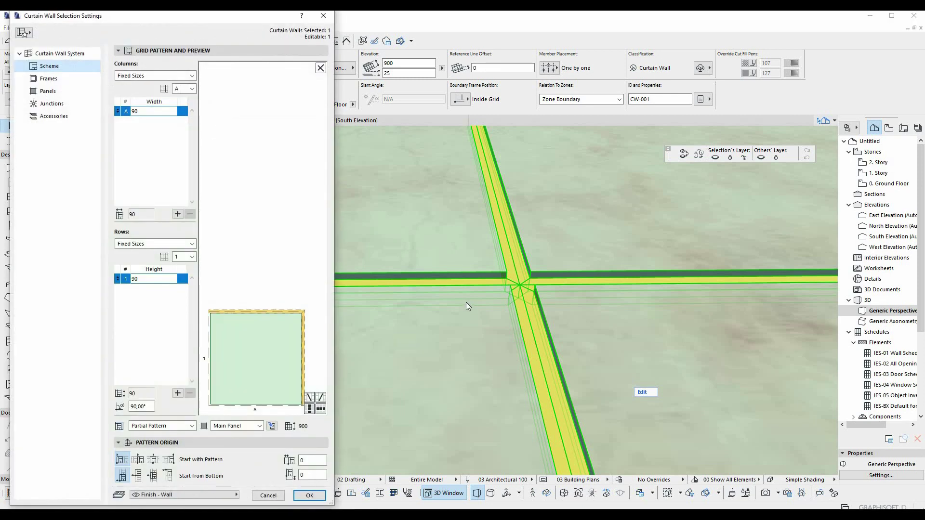
Reduce the Mullion Frame depth and width values and apply the change.
left_click(62, 82)
left_click(54, 92)
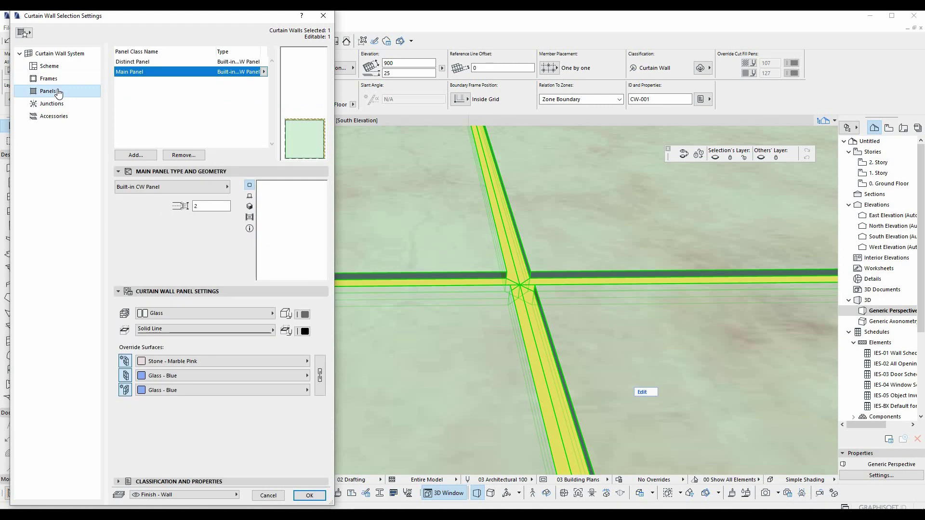
left_click(59, 80)
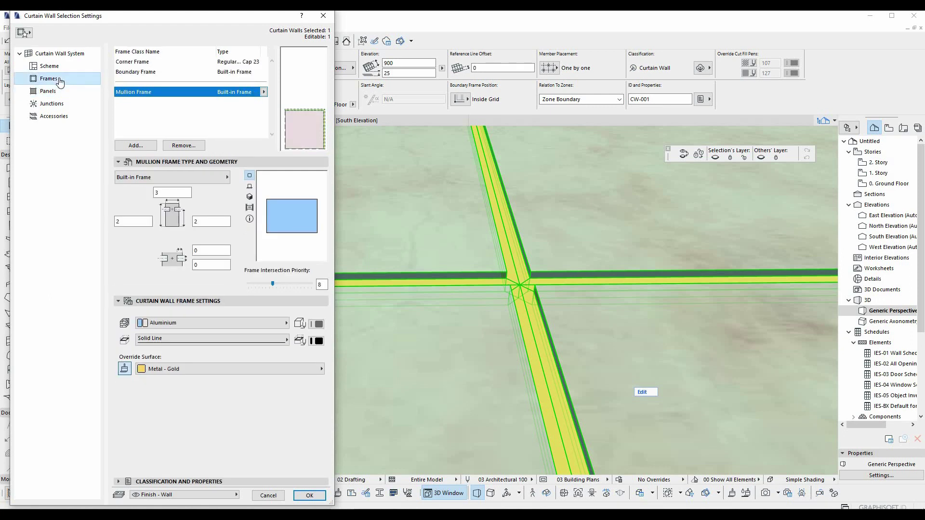
left_click(131, 223)
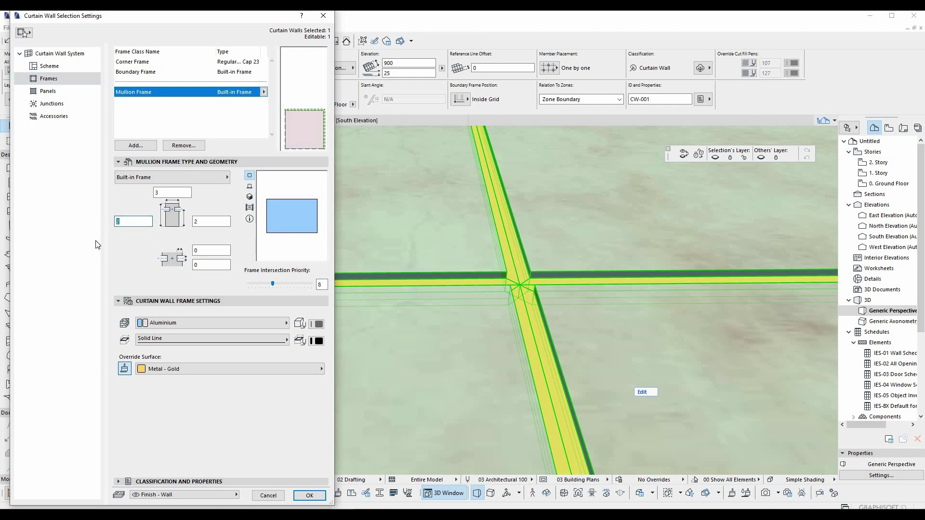
left_click(212, 224)
type("0")
left_click(212, 250)
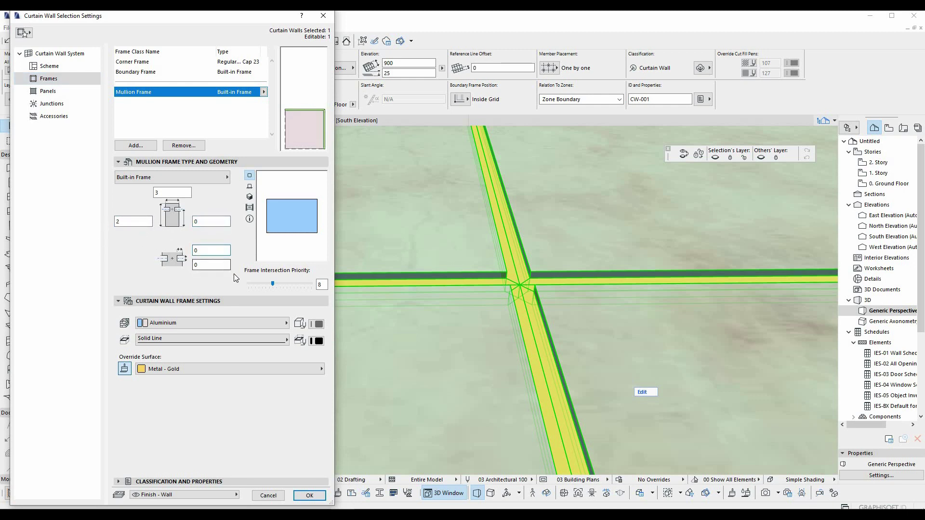
left_click(310, 496)
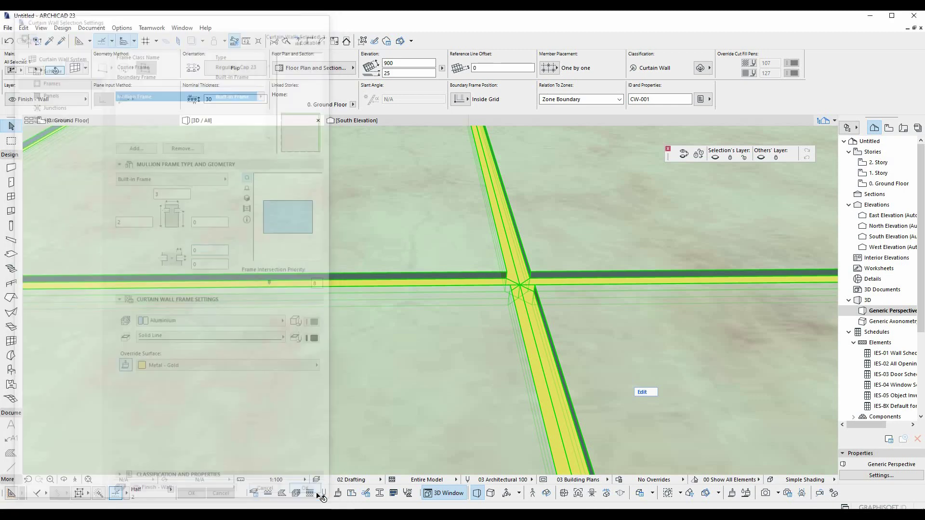
Check the floor in 3D, then trim the mullion frame depth again for thinner joints.
mouse_move(371, 302)
middle_mouse_down("shift")
mouse_move(233, 314)
mouse_move(311, 311)
middle_mouse_up("shift")
scroll(432, 297, "down", 3)
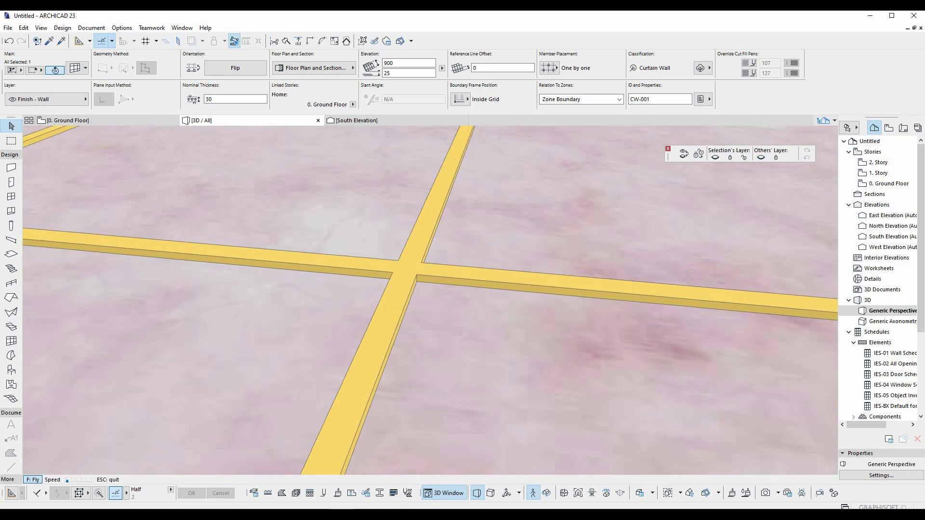
scroll(432, 296, "down", 3)
key("ctrl+t")
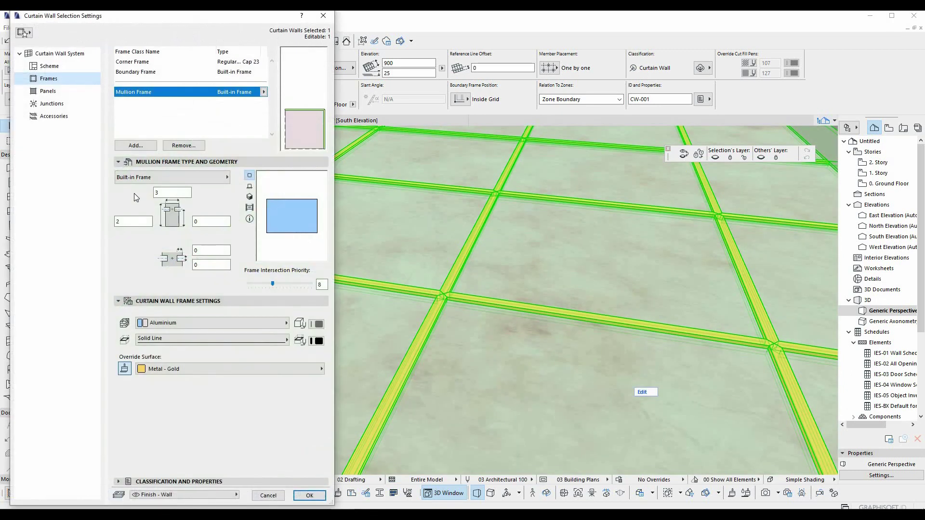
double_click(127, 220)
type("1")
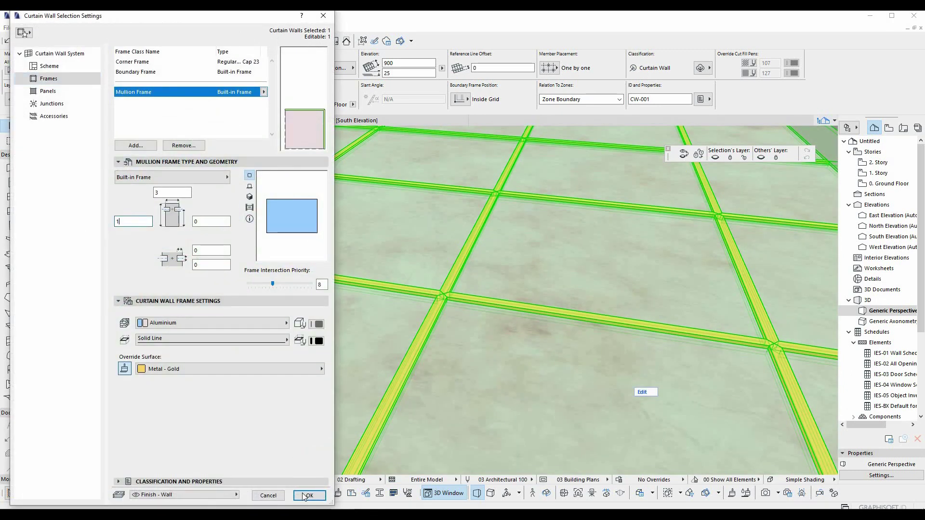
left_click(309, 496)
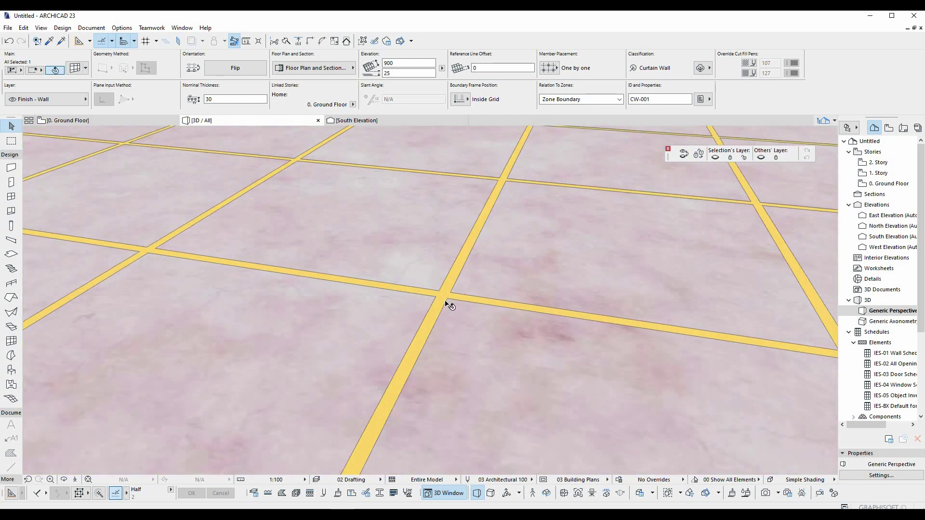
Fly through the model in Explore mode to inspect the thinner gold joints.
key("shift+F3")
scroll(430, 301, "up", 3)
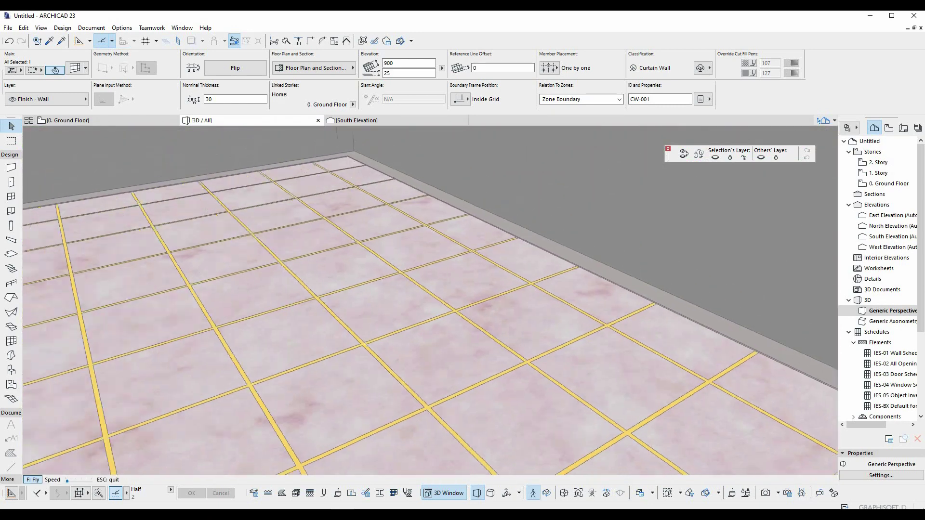
scroll(430, 300, "up", 3)
scroll(430, 300, "up", 3)
scroll(430, 300, "up", 3)
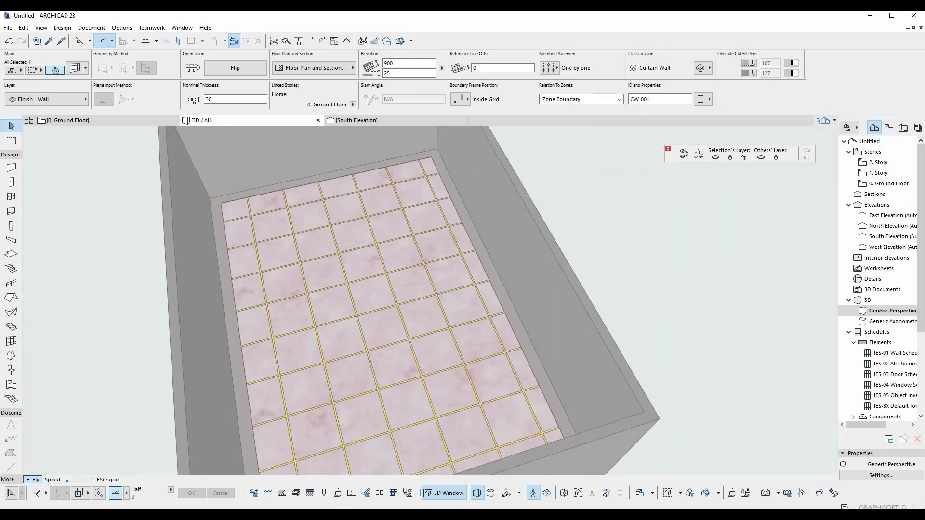
key("Escape")
Override the Boundary Frame surface with Stone - Marble Black and apply.
double_click(326, 247)
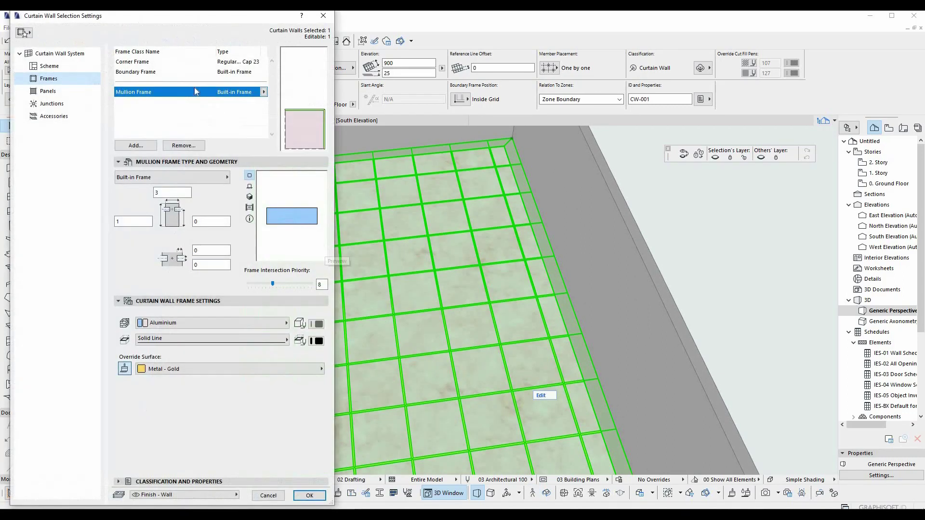
left_click(158, 73)
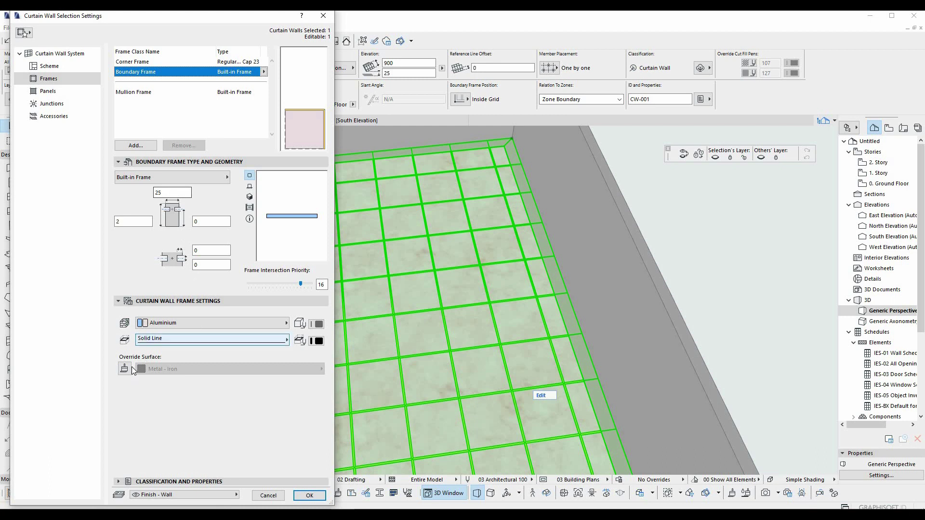
left_click(159, 370)
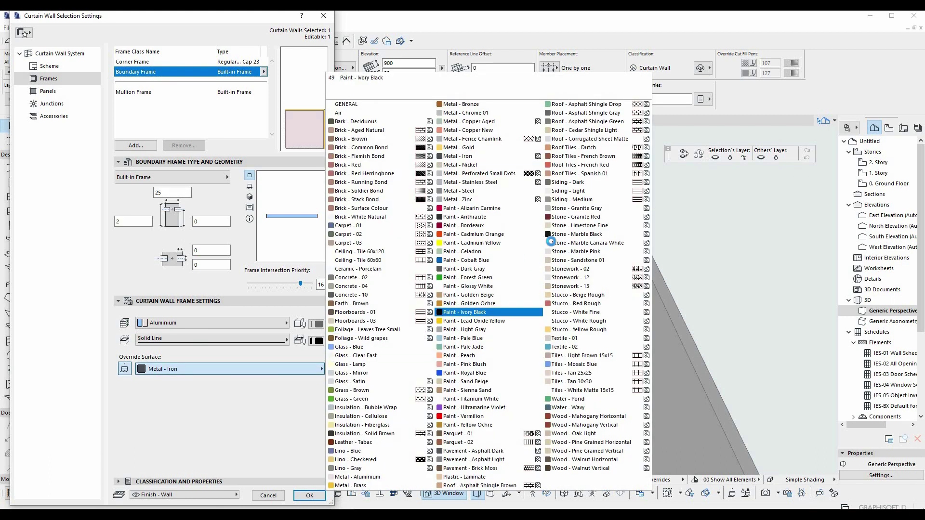
left_click(589, 235)
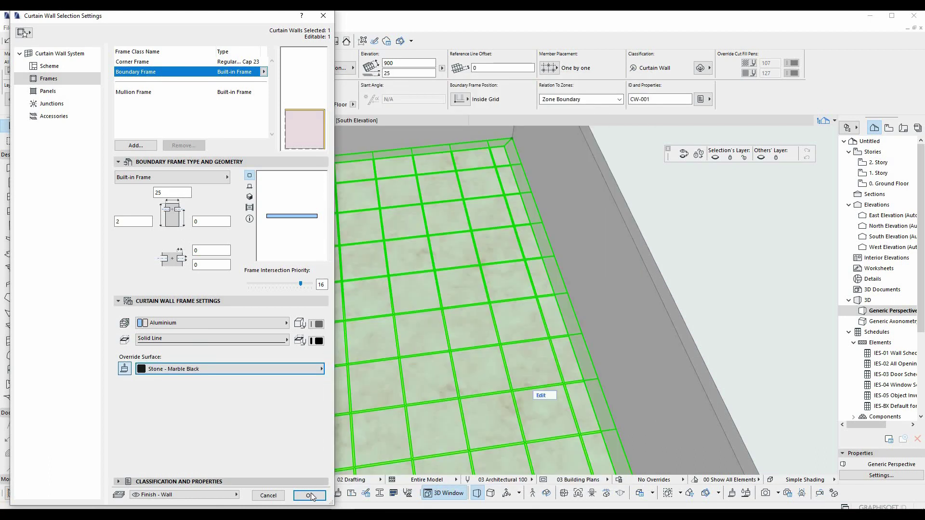
left_click(310, 496)
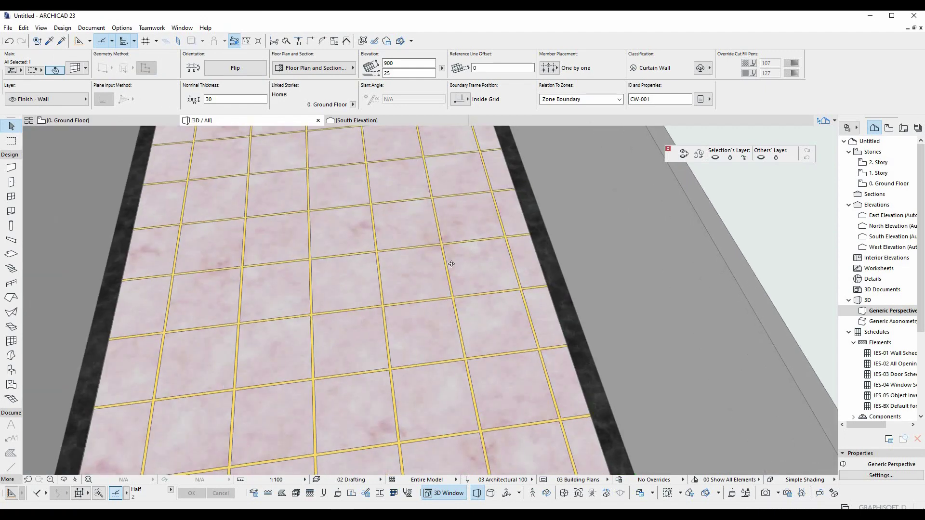
Orbit to view the black-bordered floor in perspective, then return to the Ground Floor plan.
mouse_move(578, 317)
middle_mouse_down("shift")
mouse_move(65, 274)
mouse_move(388, 271)
middle_mouse_up("shift")
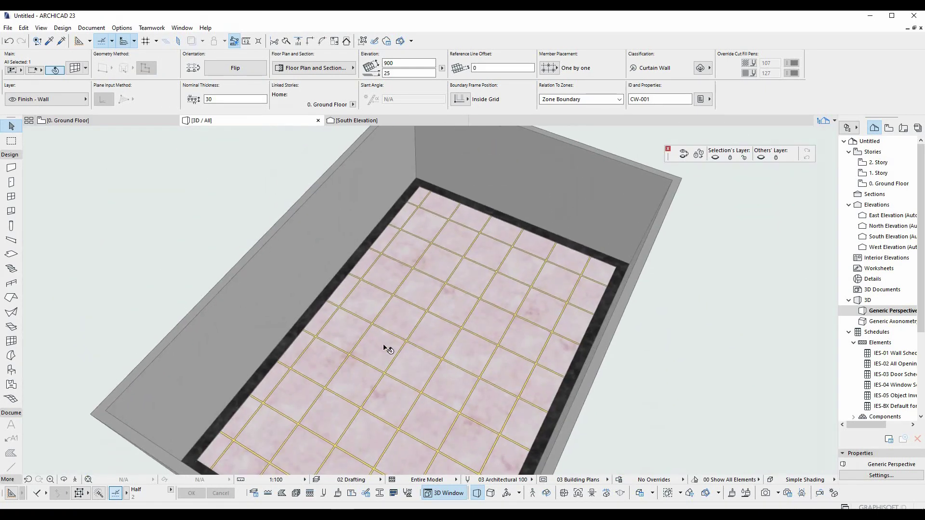
middle_click_drag(385, 270, 390, 341, "shift")
scroll(391, 341, "up", 3)
scroll(327, 341, "up", 3)
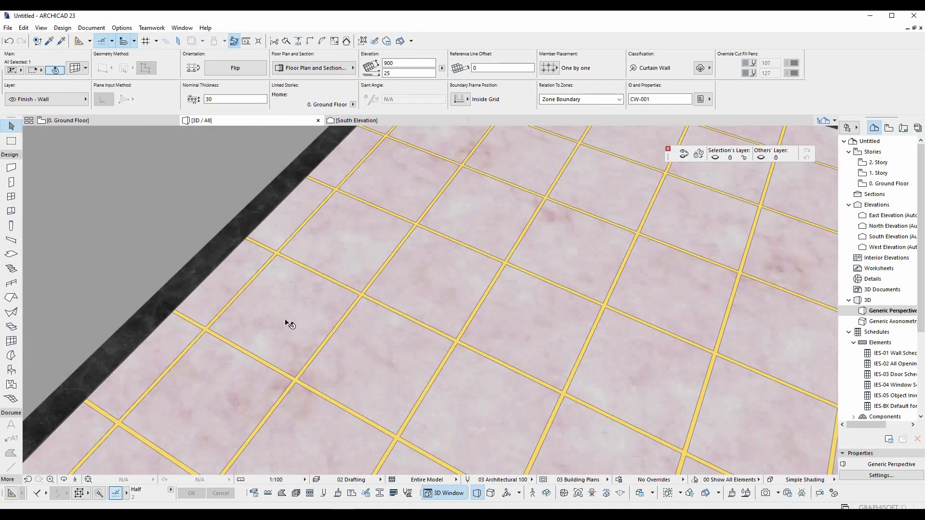
key("F2")
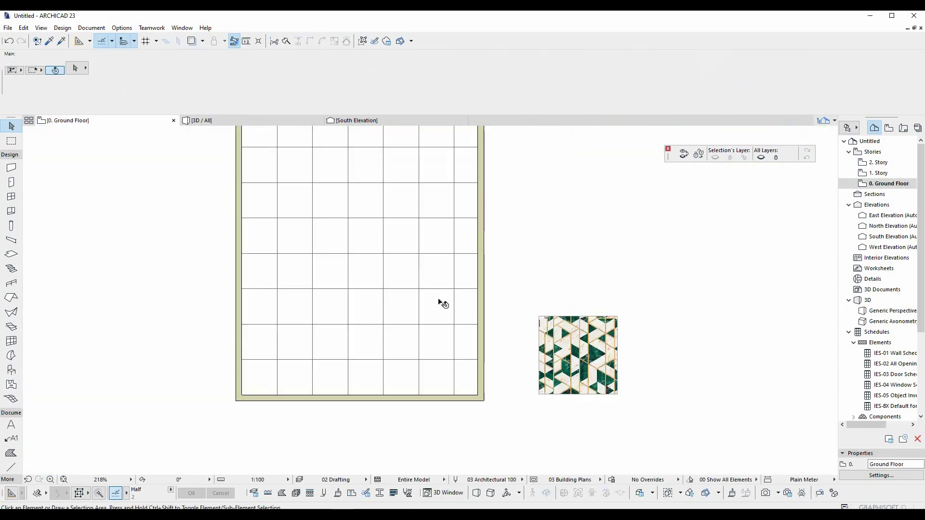
Relocate the geometric pattern drawing from Ground Floor onto 1. Story, then go back to Ground Floor.
left_click(586, 344)
scroll(572, 364, "up", 3)
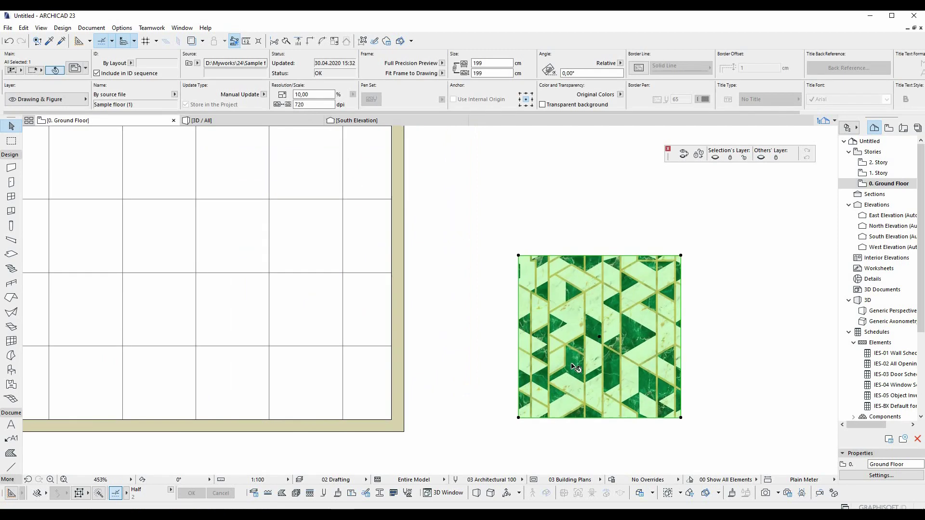
mouse_move(709, 354)
middle_mouse_down()
mouse_move(815, 397)
mouse_move(727, 364)
middle_mouse_up()
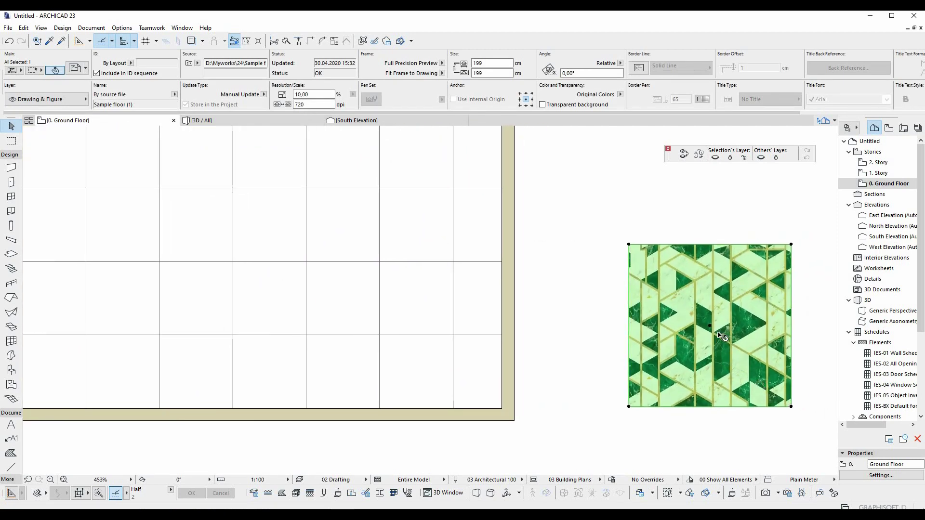
double_click(880, 173)
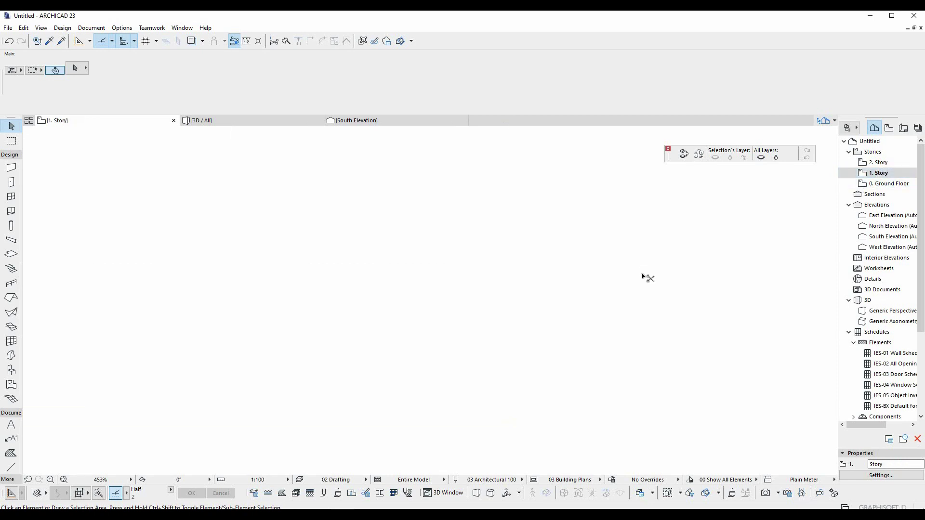
key("ctrl+v")
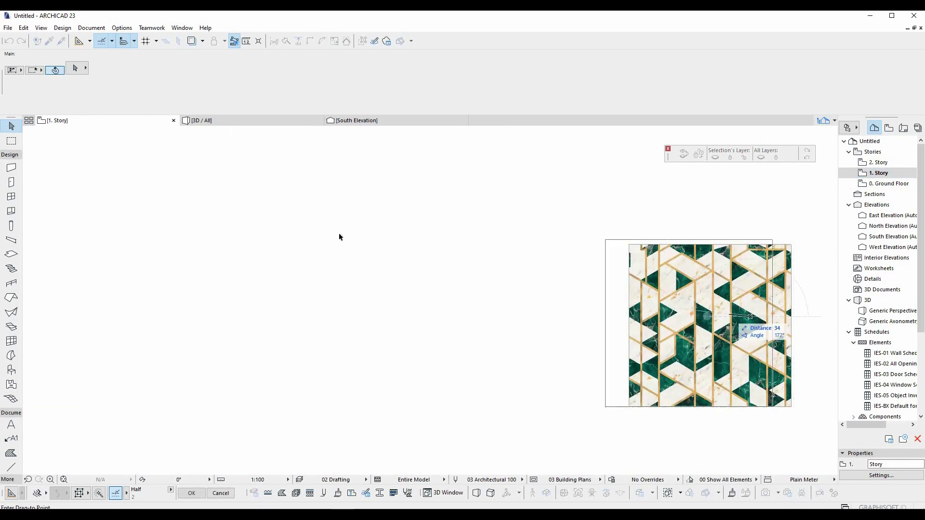
left_click(500, 271)
double_click(881, 184)
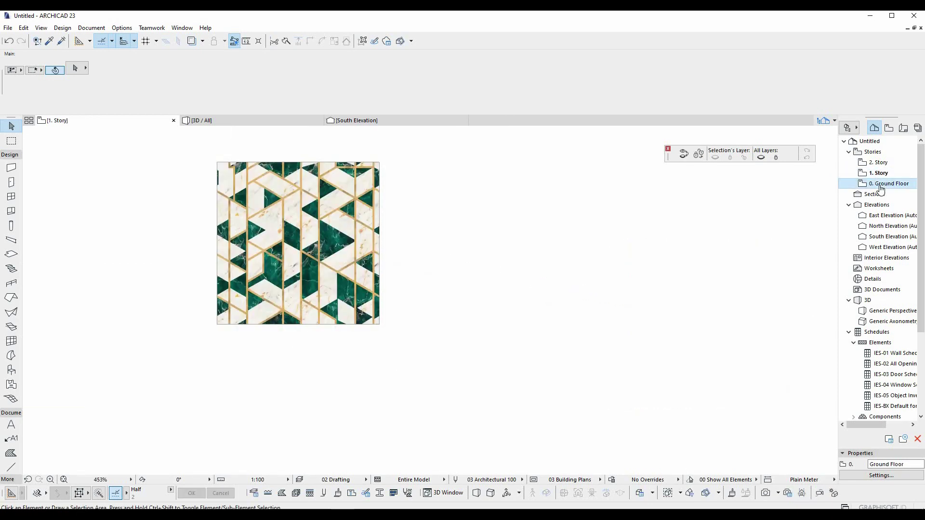
right_click(879, 173)
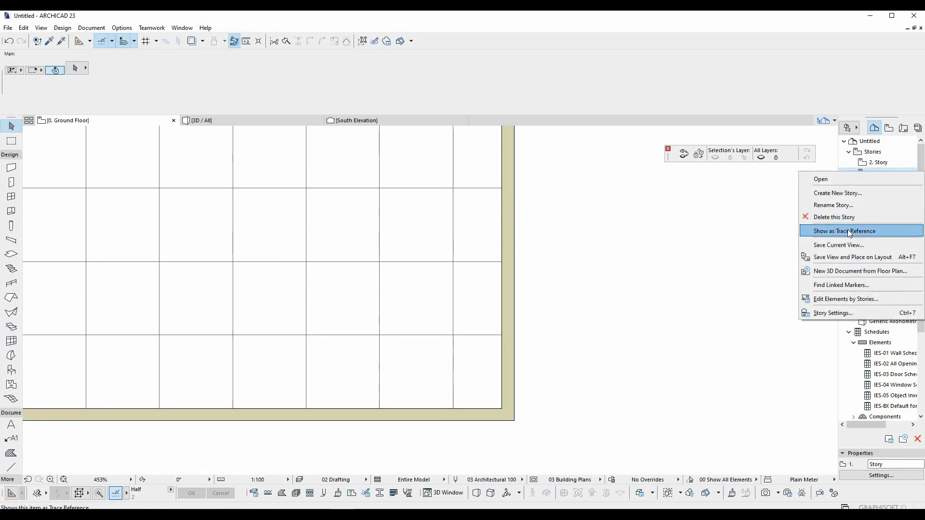
Show 1. Story as the Ground Floor's trace reference and check it.
left_click(850, 231)
middle_click_drag(291, 229, 449, 229)
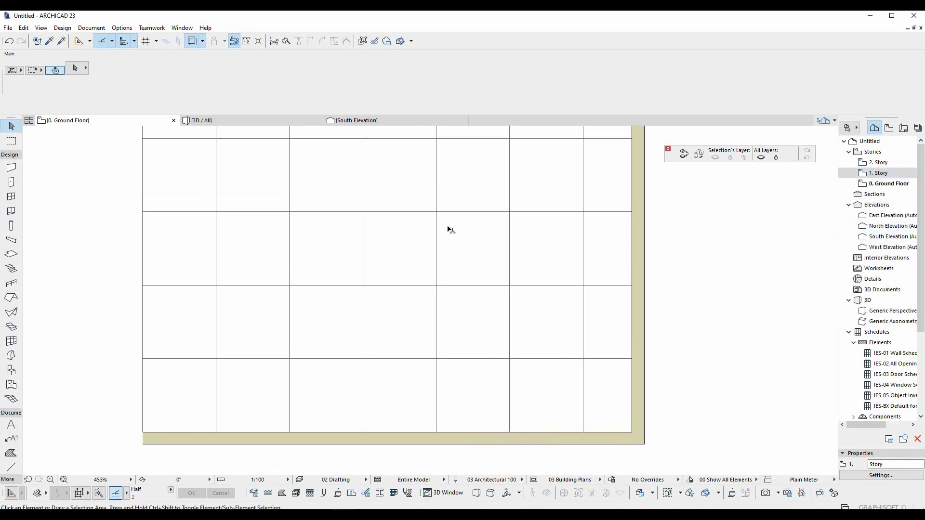
scroll(452, 264, "down", 2)
double_click(880, 174)
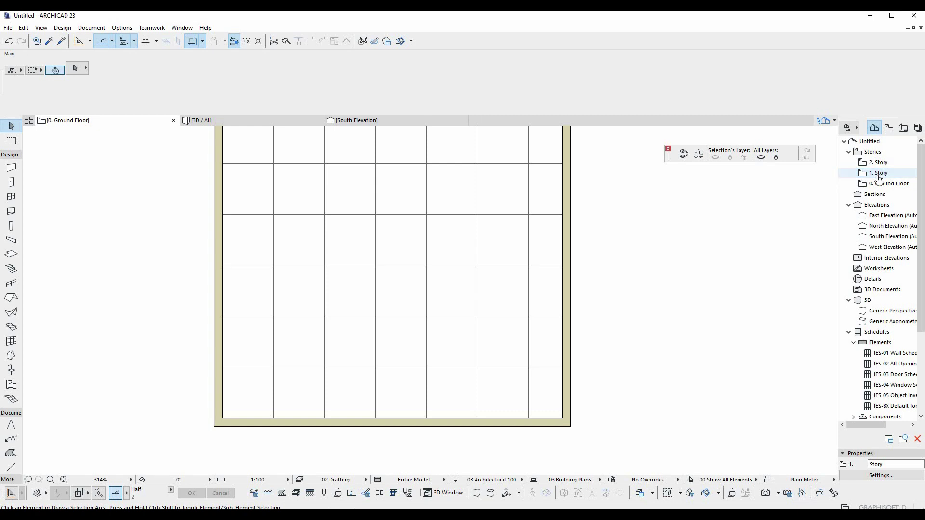
double_click(882, 184)
right_click(881, 174)
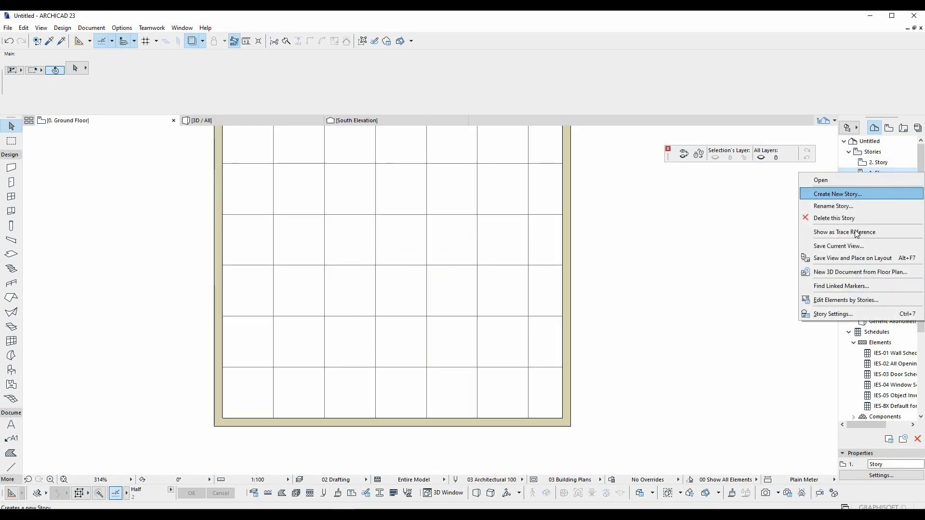
left_click(852, 232)
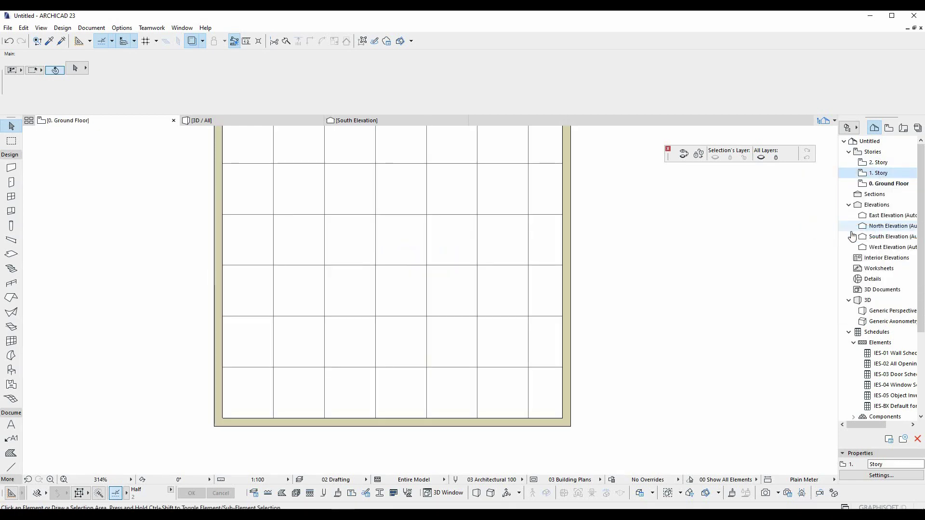
Tick Figure under the reference's Visible Elements, apply to all references, and move the palette aside.
left_click(203, 42)
left_click(241, 197)
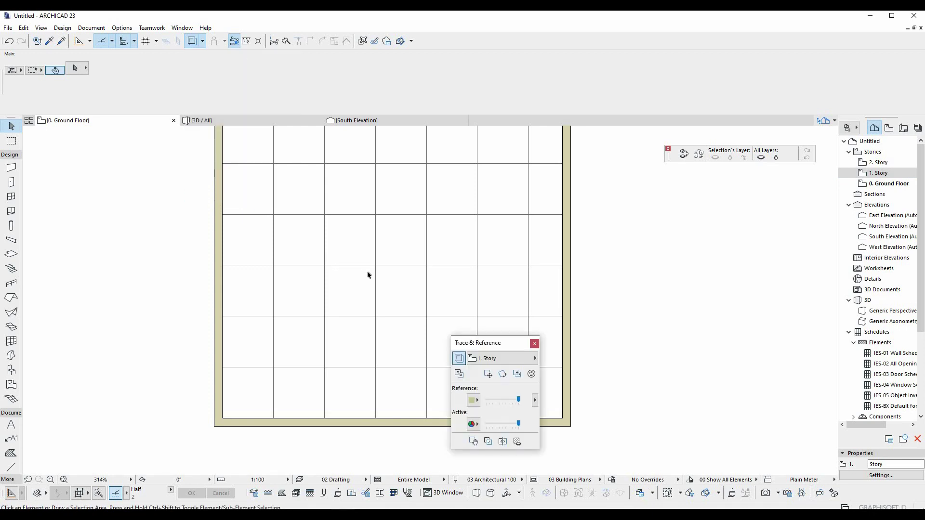
left_click(535, 400)
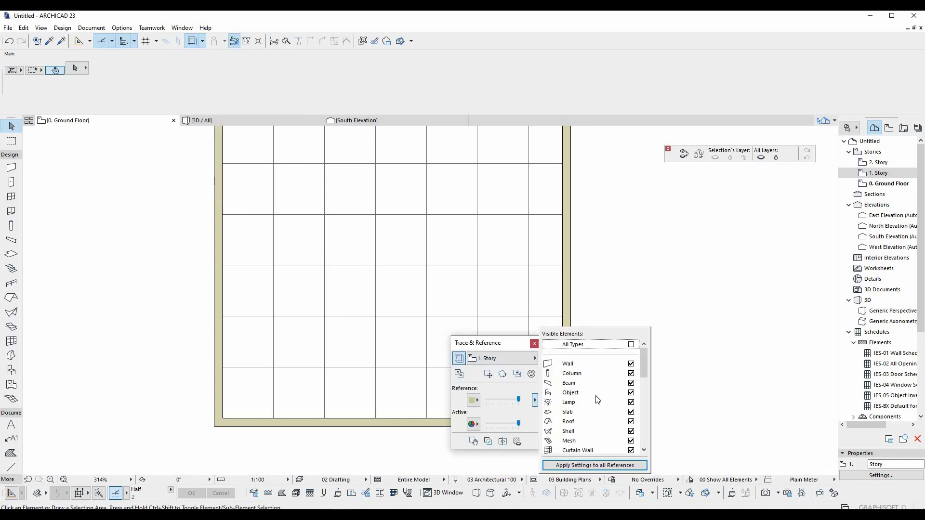
mouse_move(645, 355)
left_mouse_down()
mouse_move(635, 430)
mouse_move(634, 396)
left_mouse_up()
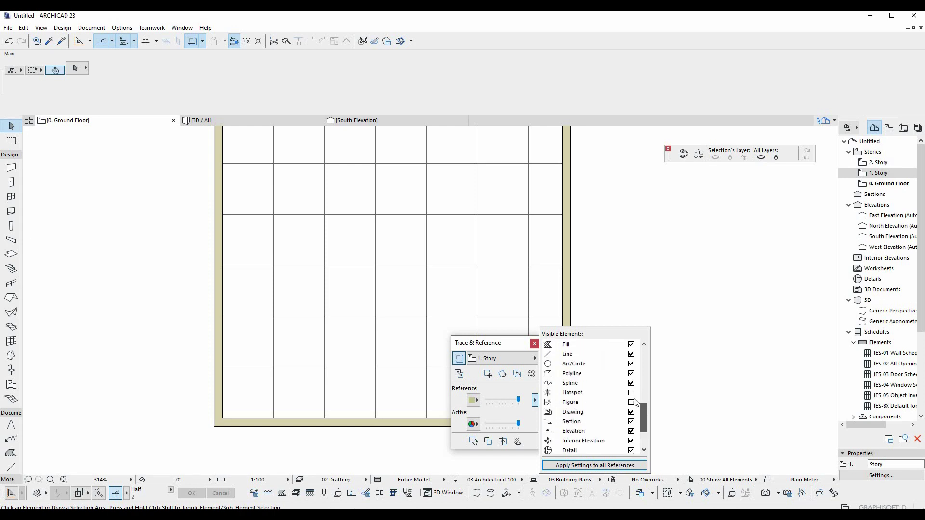
left_click(632, 405)
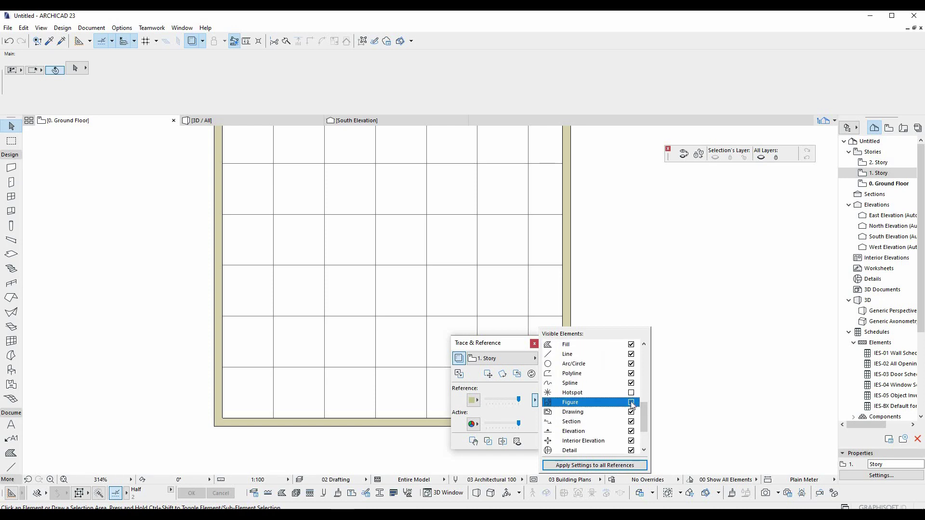
left_click(580, 465)
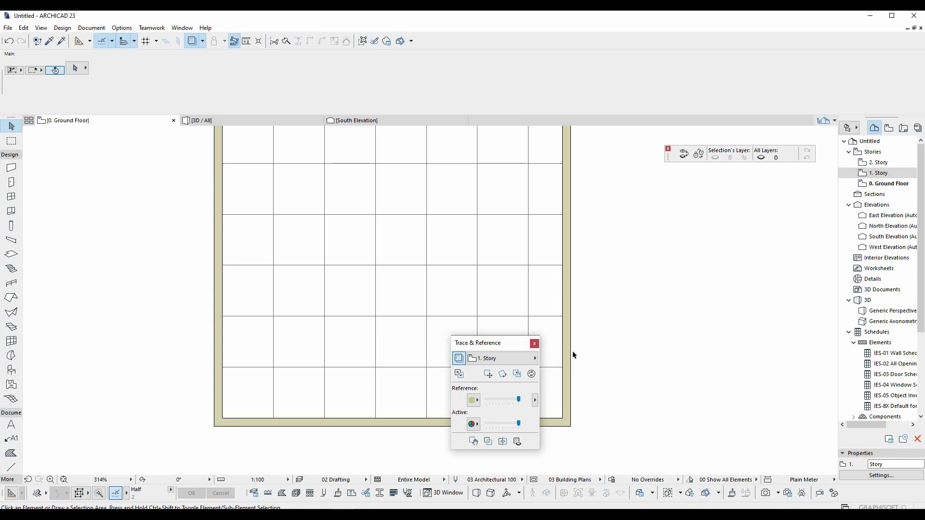
left_click_drag(600, 343, 602, 343)
middle_click_drag(519, 254, 468, 292)
scroll(467, 291, "down", 4)
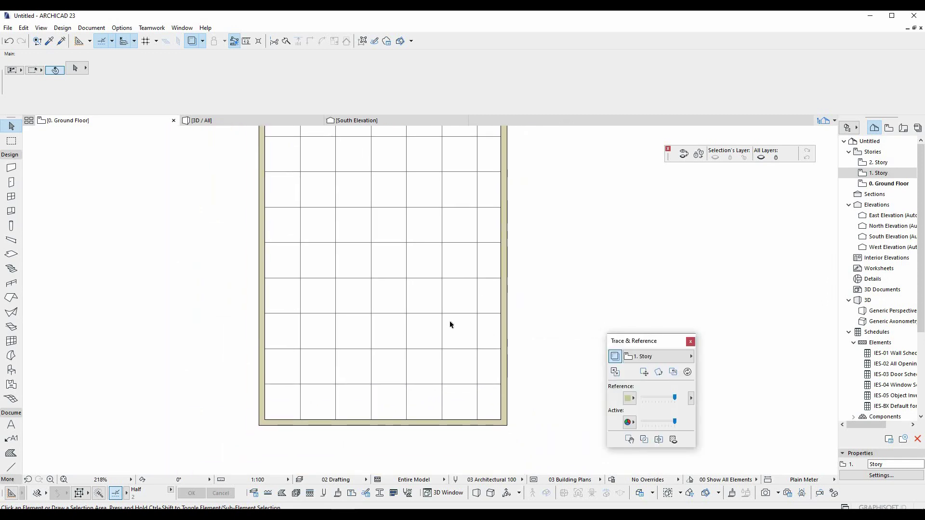
Show the stone pattern from the reference story and inspect the curtain wall grid.
scroll(487, 287, "down", 1)
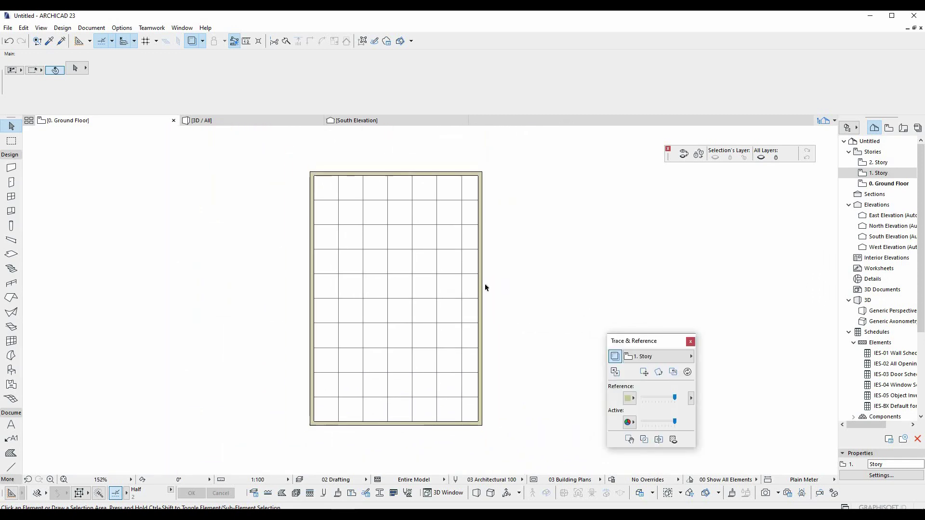
left_click(673, 441)
scroll(403, 369, "up", 3)
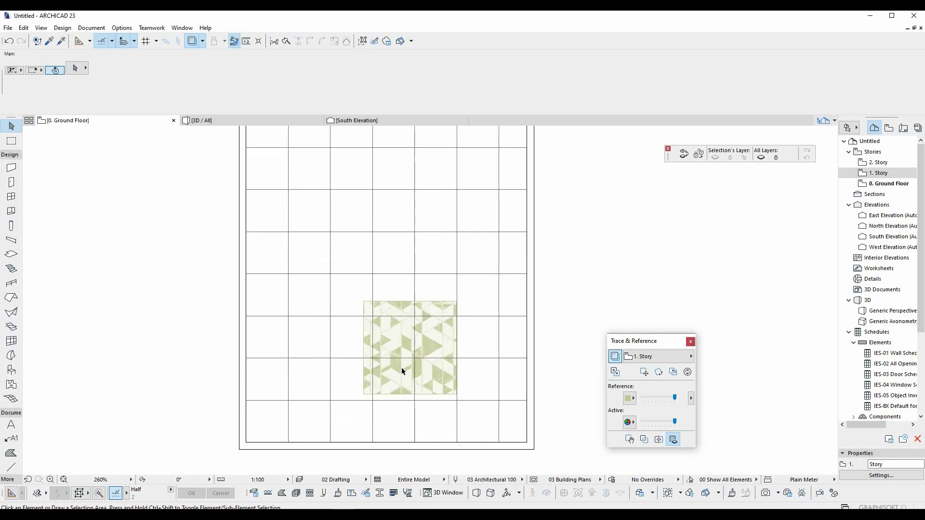
left_click(404, 358)
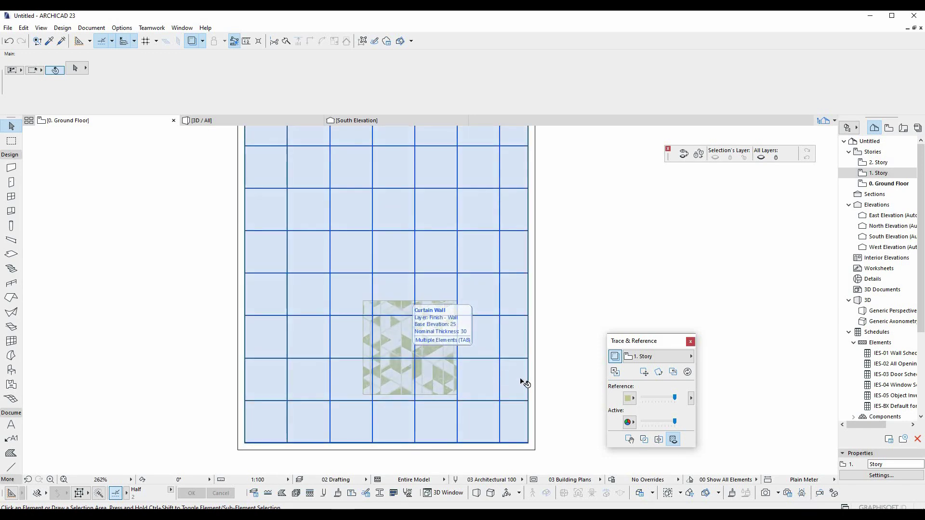
key("Escape")
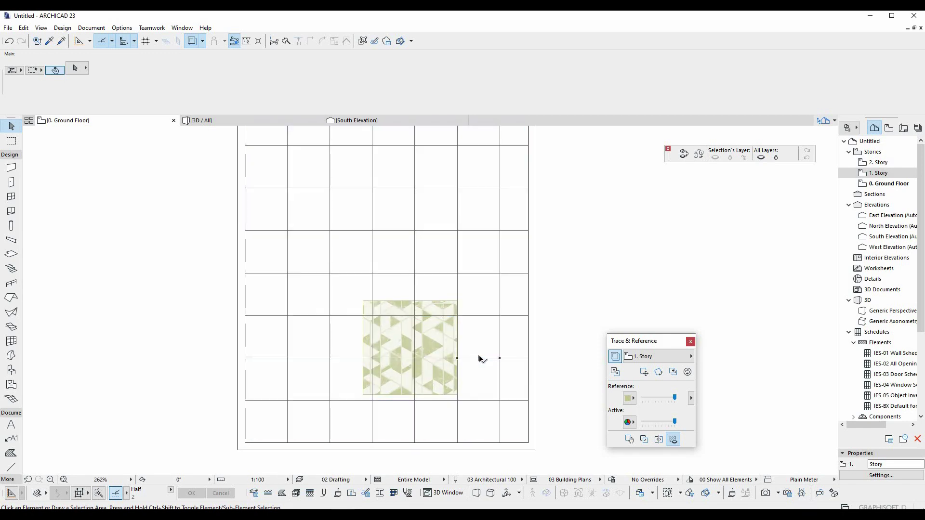
left_click(484, 344)
scroll(409, 363, "up", 2)
scroll(363, 313, "up", 2)
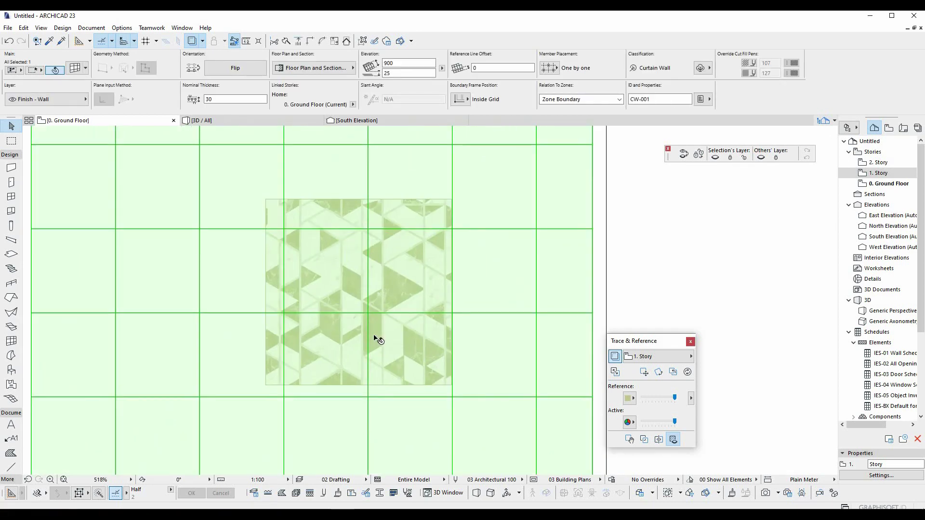
scroll(376, 338, "up", 2)
scroll(395, 338, "down", 1)
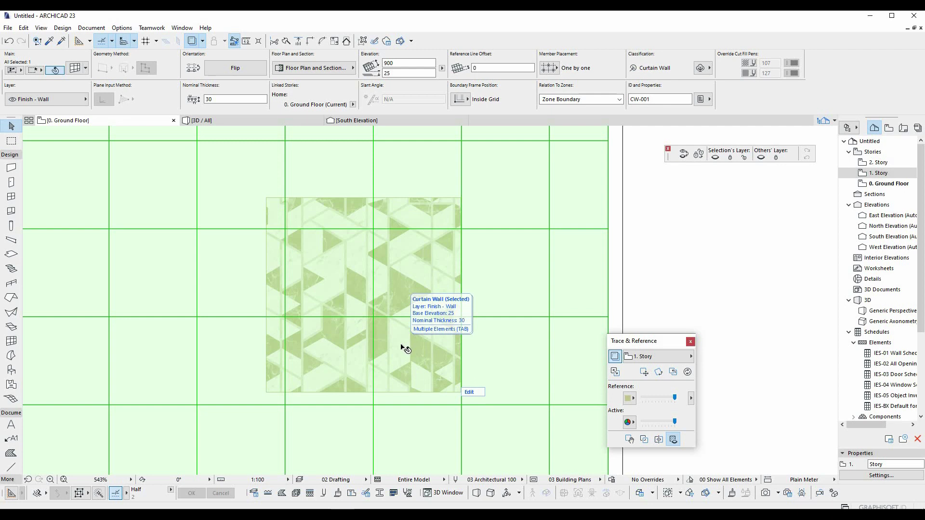
On 1. Story, move the stone pattern image onto a grid intersection.
left_click(615, 372)
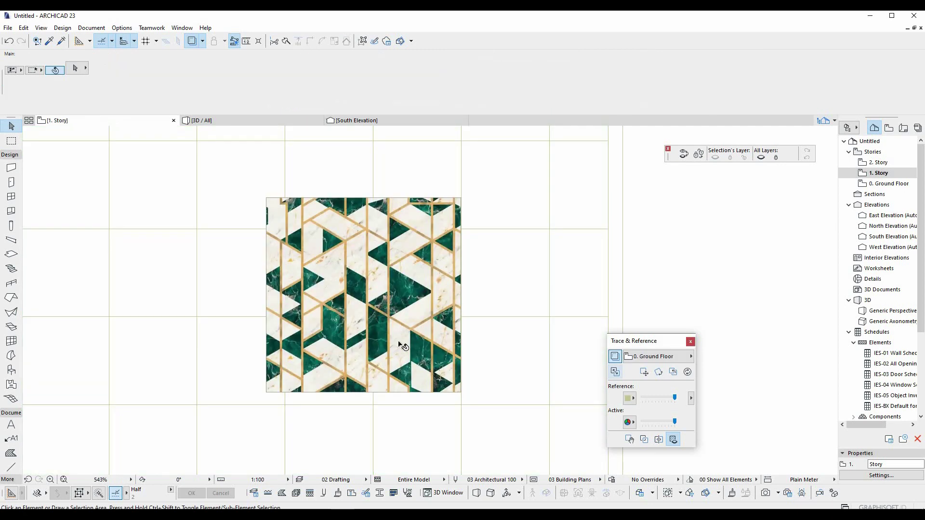
left_click(461, 392)
left_click(461, 392)
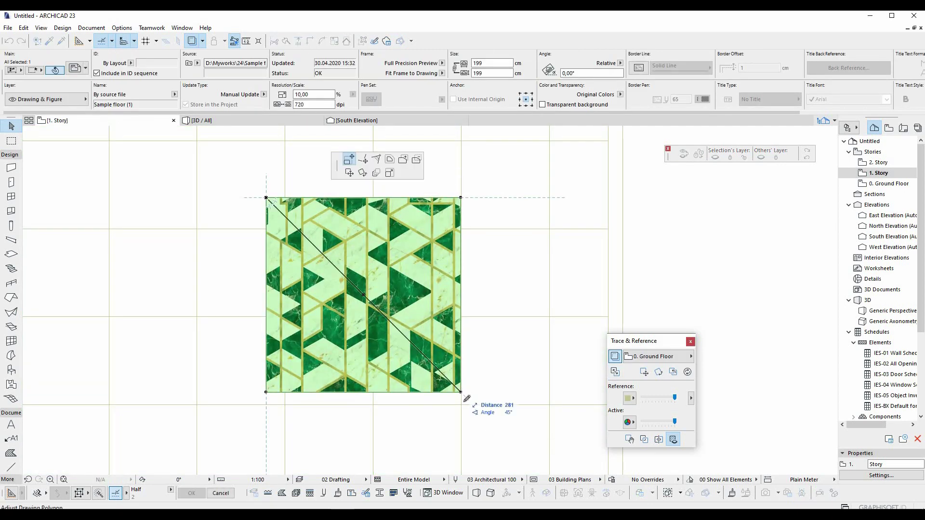
left_click(461, 405)
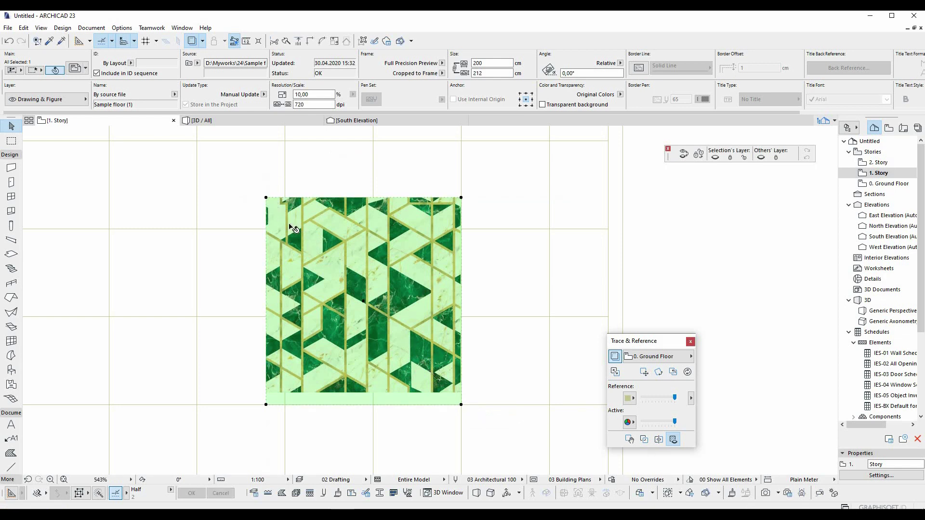
key("ctrl+z")
left_click(266, 198)
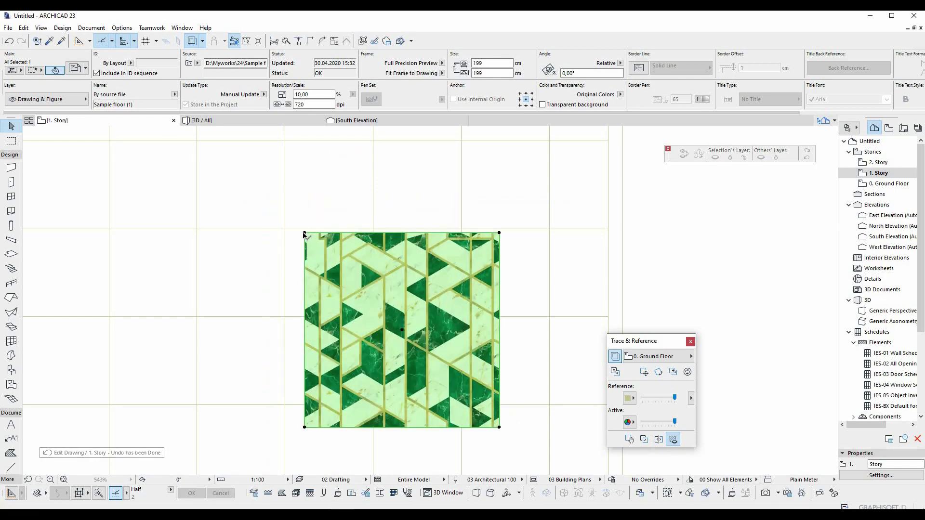
left_click(286, 230)
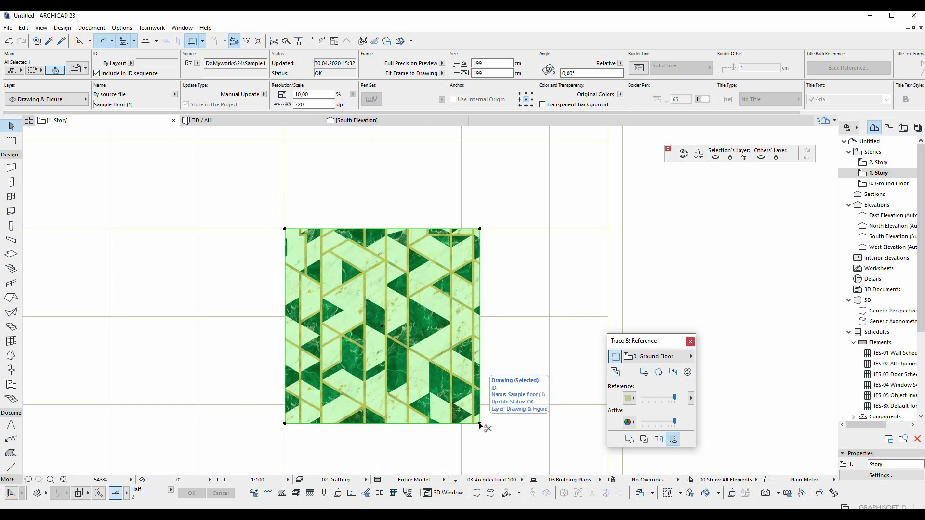
Resize the image graphically to 180 cm, then make Ground Floor active again.
key("ctrl+k")
key("Return")
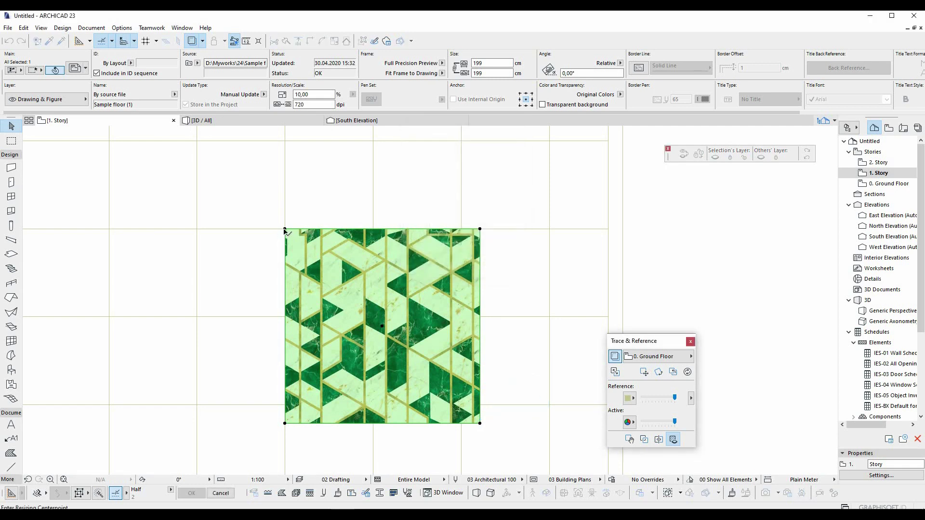
left_click(284, 229)
left_click(284, 424)
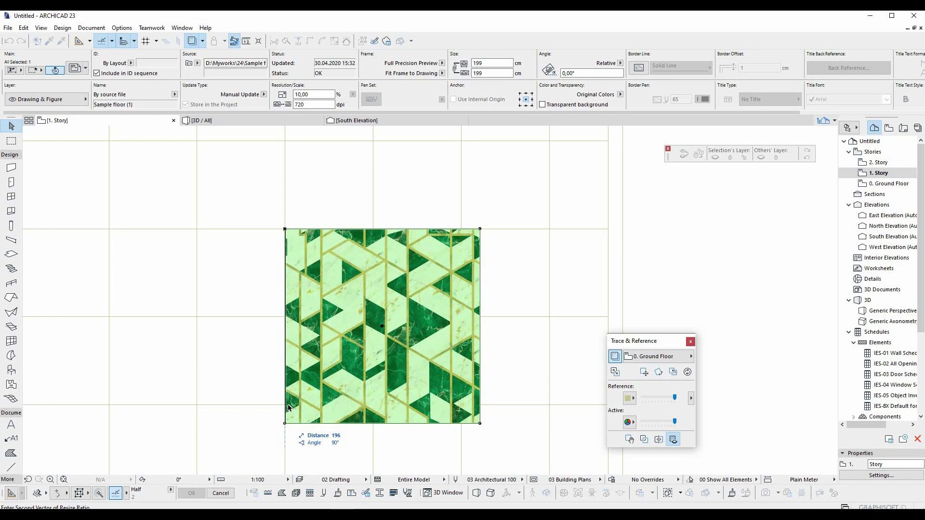
left_click(286, 407)
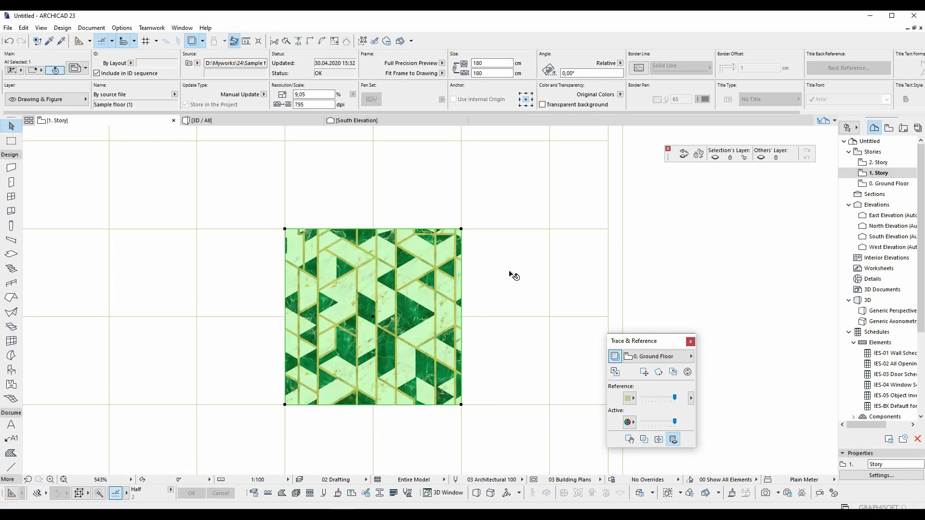
key("Escape")
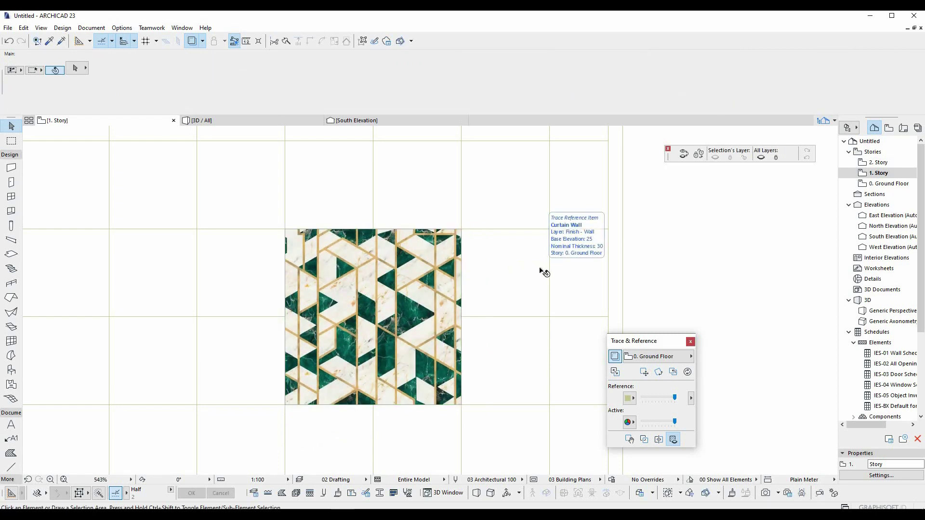
left_click(615, 371)
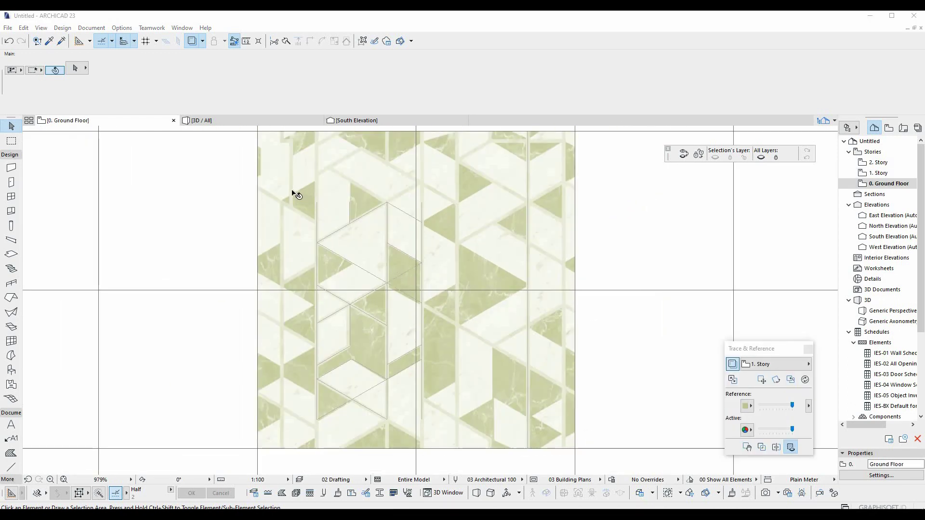
left_click_drag(190, 158, 505, 454)
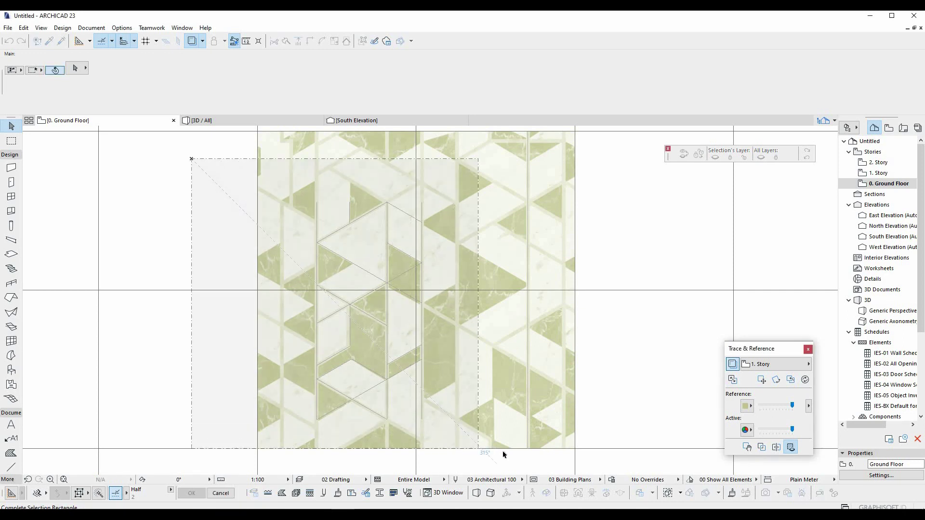
scroll(365, 390, "up", 2)
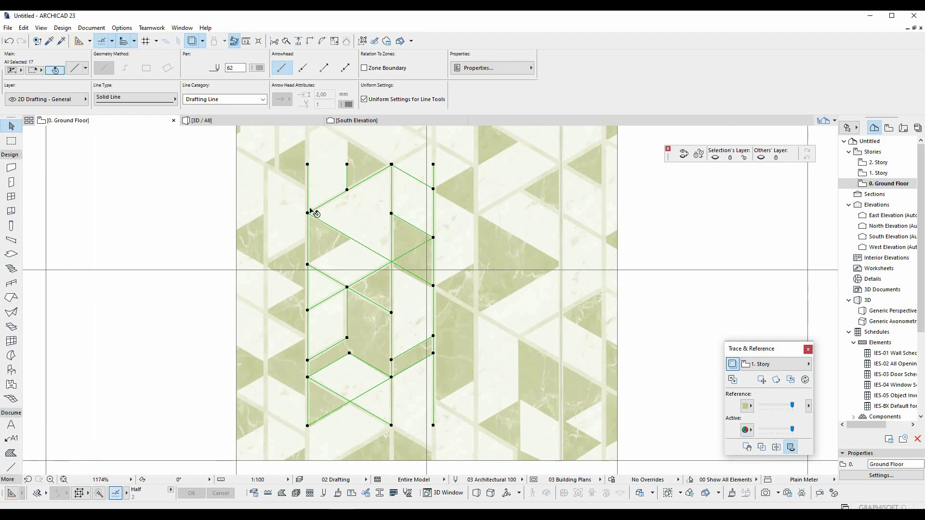
scroll(392, 278, "down", 1)
scroll(392, 289, "down", 1)
scroll(434, 284, "down", 1)
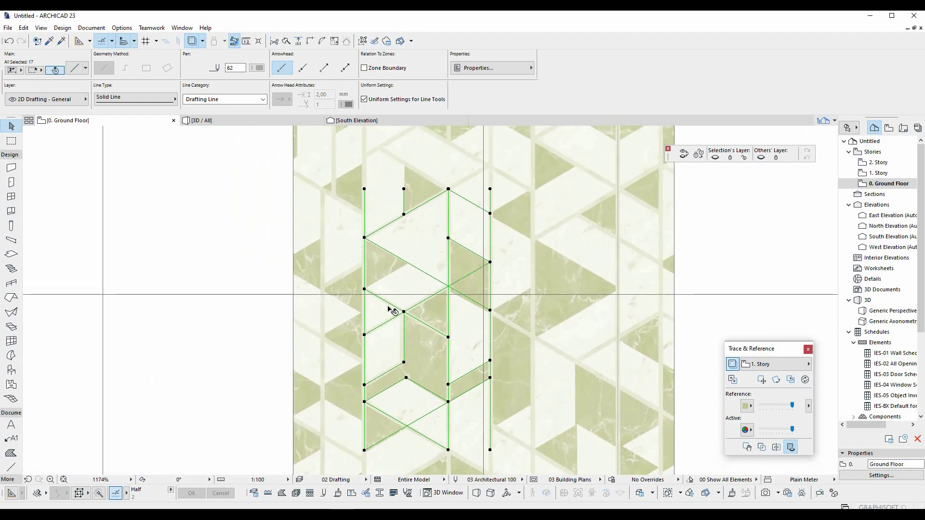
scroll(471, 278, "down", 1)
key("Escape")
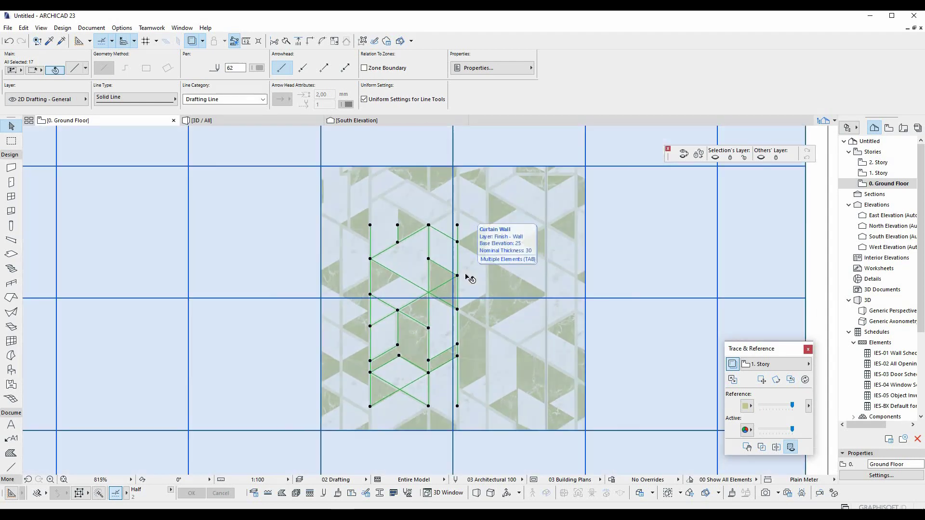
left_click(606, 261)
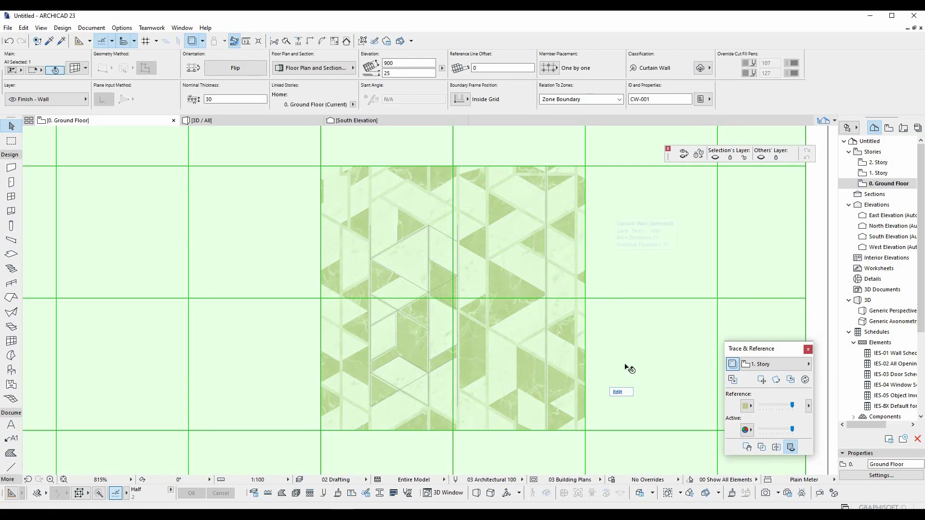
Enter Curtain Wall Edit Mode and select individual panels and frame segments.
left_click(623, 393)
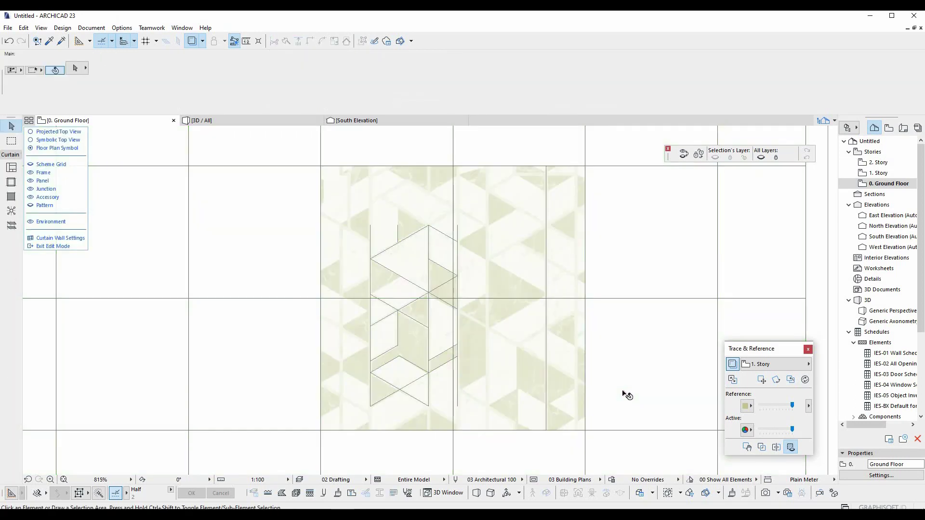
left_click(626, 394)
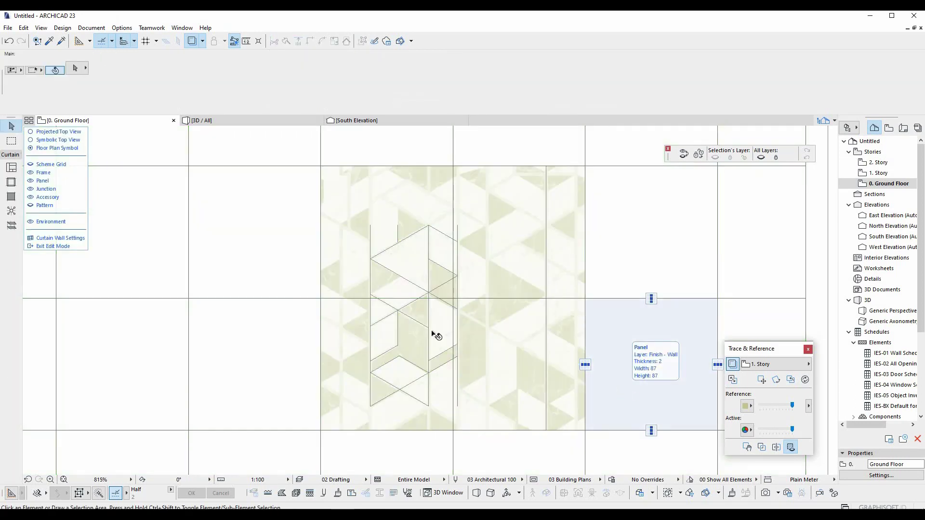
key("Escape")
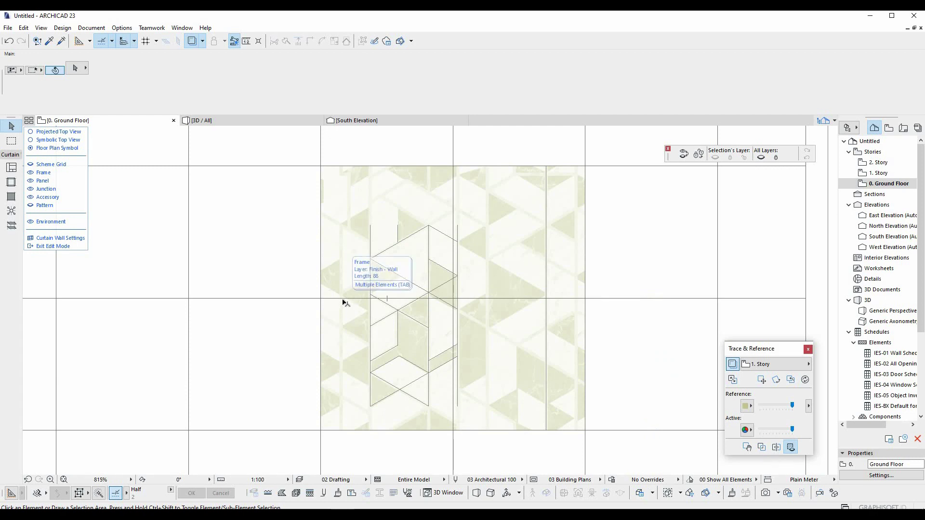
left_click(488, 302)
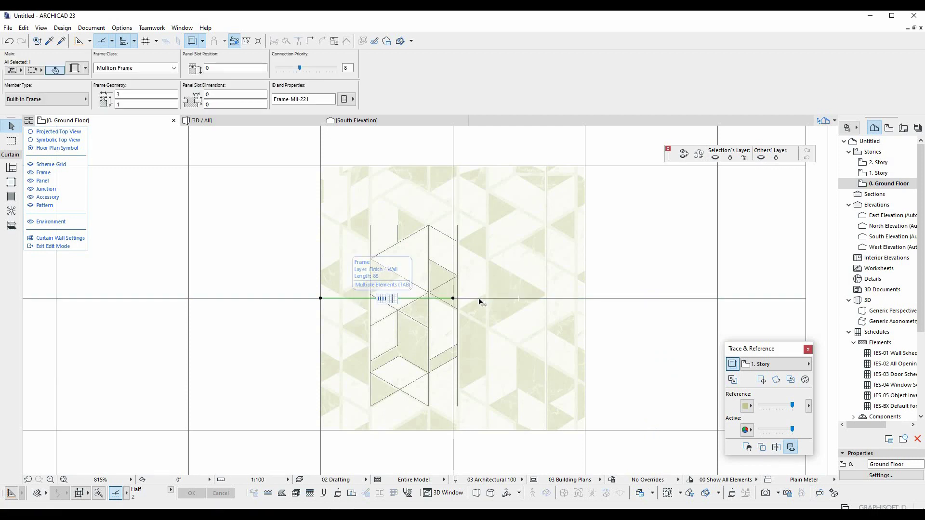
left_click(452, 218)
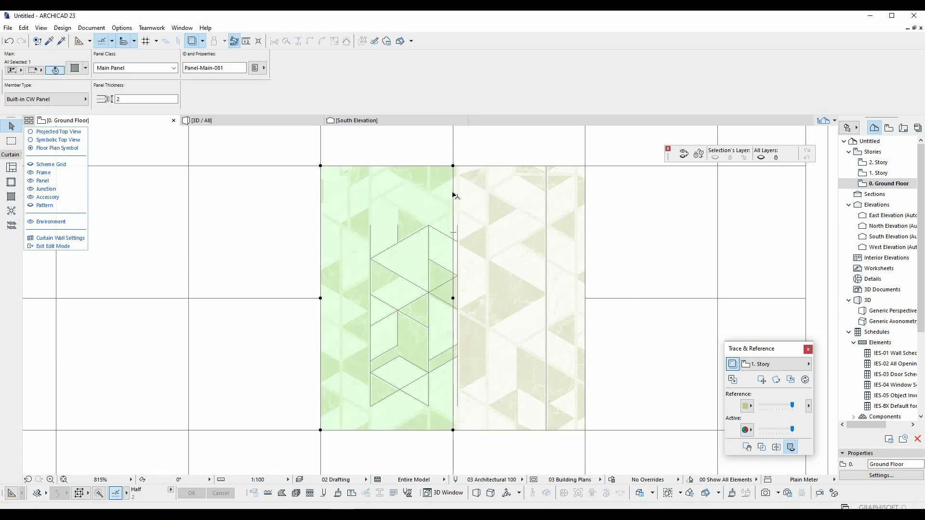
left_click(479, 194)
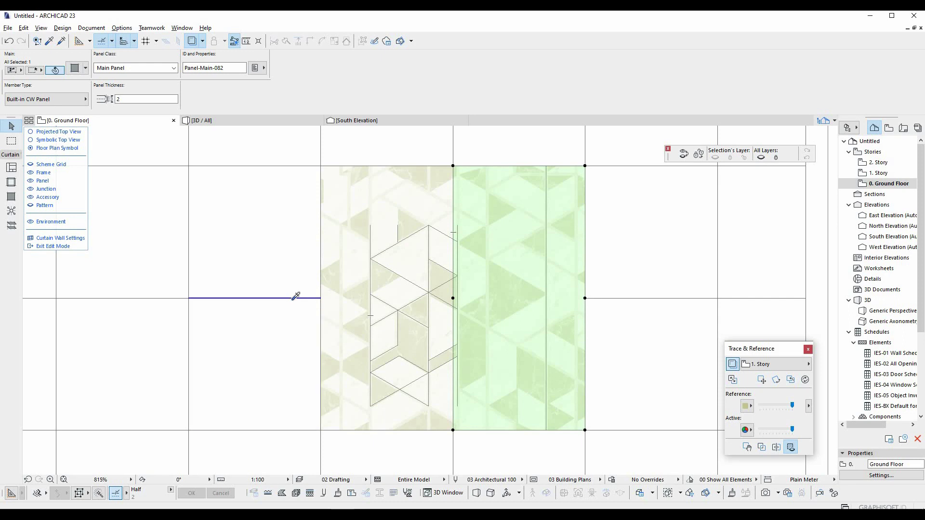
scroll(354, 298, "up", 2)
Draw vertical mullion frames along the grid lines and pattern edges.
key("Escape")
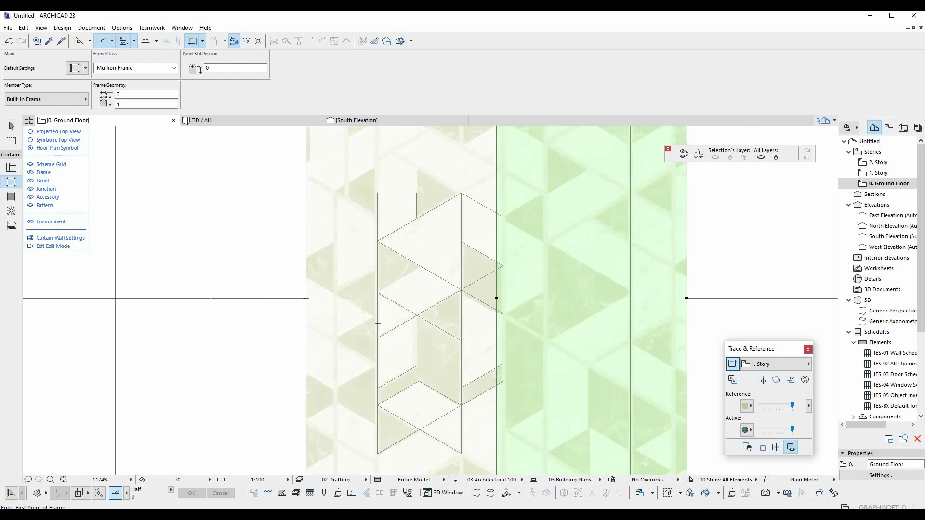
left_click(377, 190)
middle_click_drag(374, 418, 372, 341)
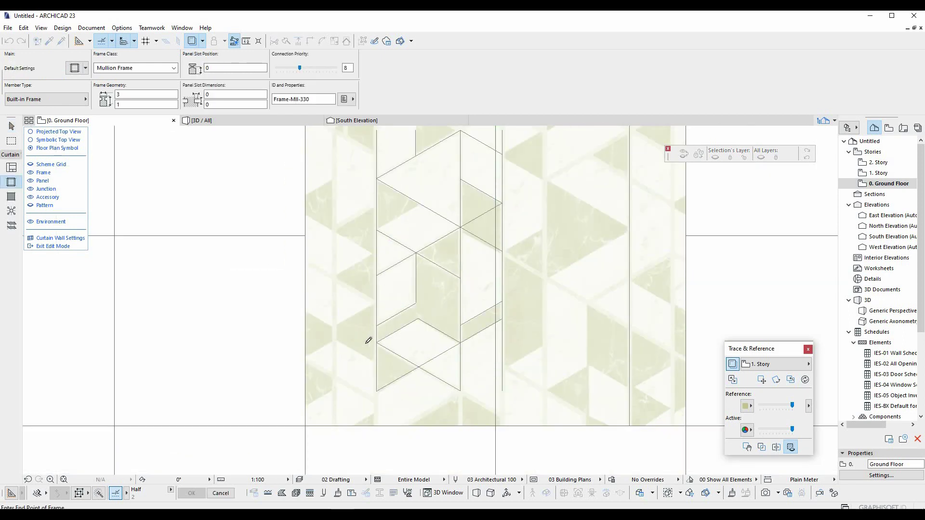
left_click(377, 373)
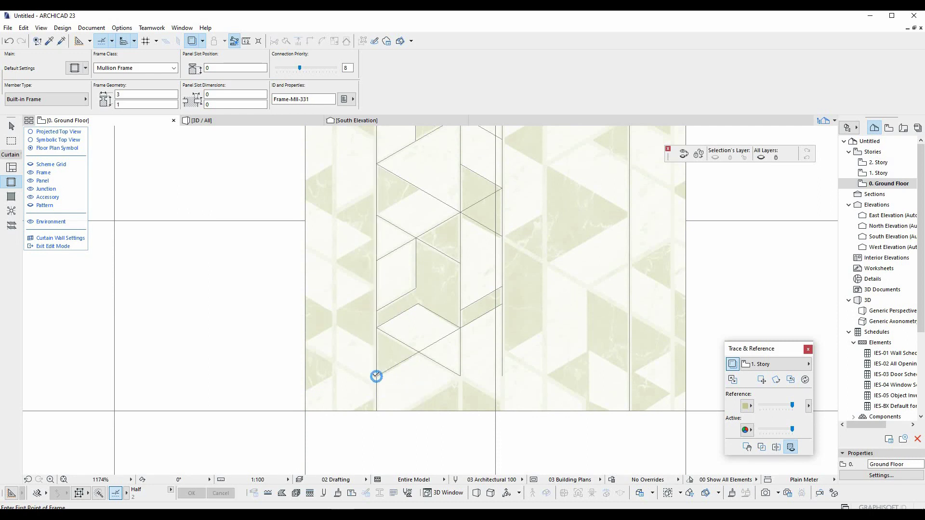
left_click(501, 375)
middle_click_drag(490, 289, 467, 315)
left_click(481, 144)
left_click(438, 145)
middle_click_drag(438, 193, 431, 193)
left_click(434, 403)
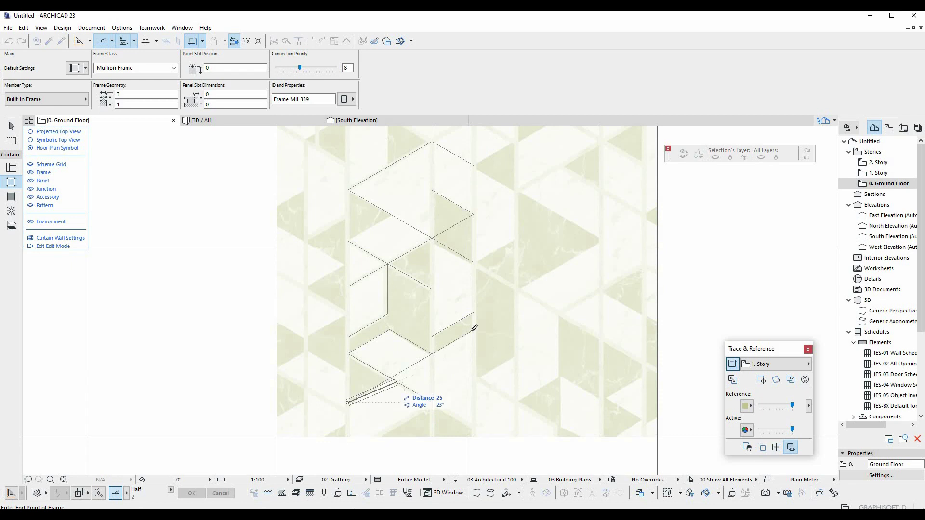
Draw diagonal frames between the triangular pattern's vertices.
left_click(474, 329)
left_click(349, 354)
left_click(432, 403)
left_click(389, 330)
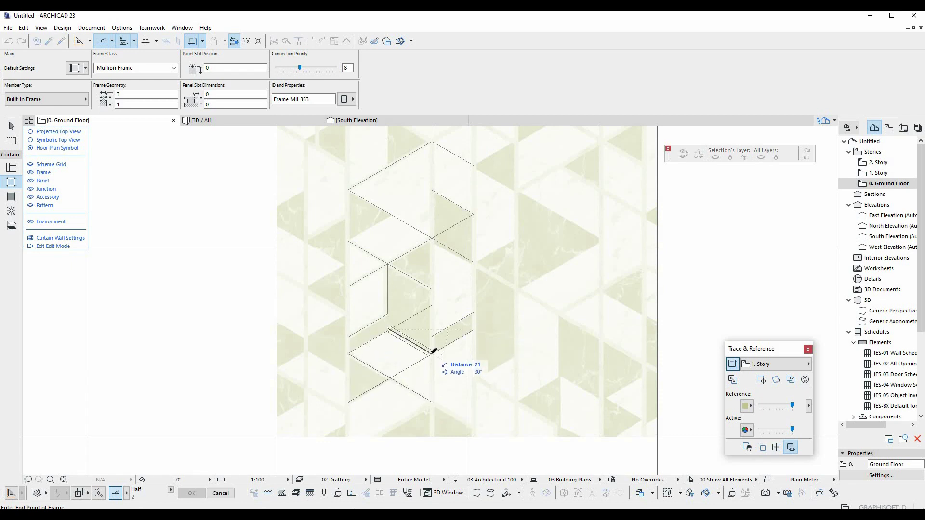
left_click(433, 352)
middle_click_drag(346, 190, 349, 331)
left_click(350, 331)
middle_click_drag(438, 281, 432, 249)
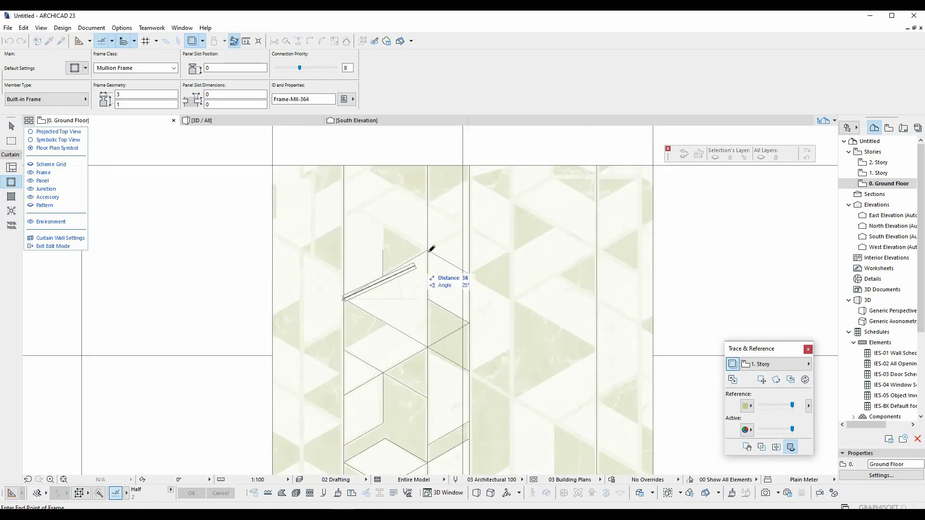
left_click(432, 249)
scroll(440, 260, "down", 2)
Select all curtain-wall members with Ctrl+A to check the new frames, then clear it.
key("ctrl+a")
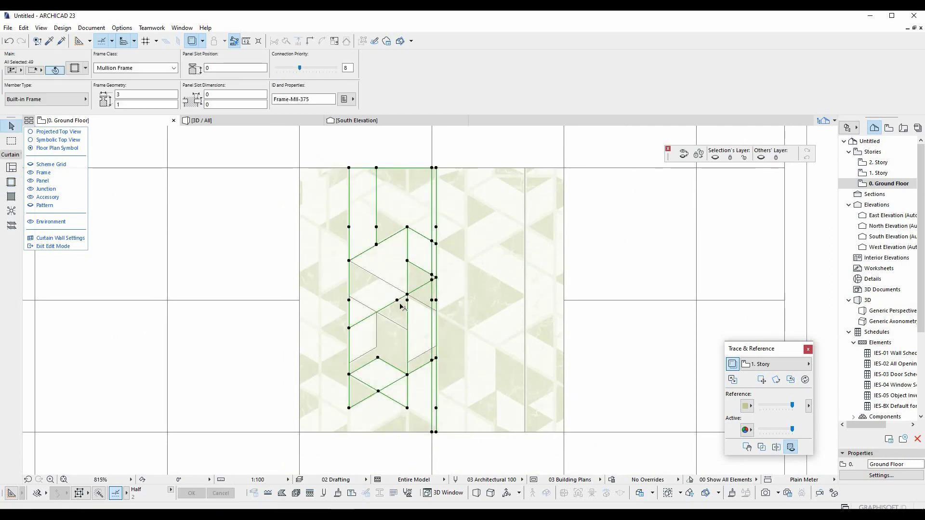
scroll(345, 190, "up", 2)
scroll(478, 428, "down", 2)
scroll(388, 355, "up", 3)
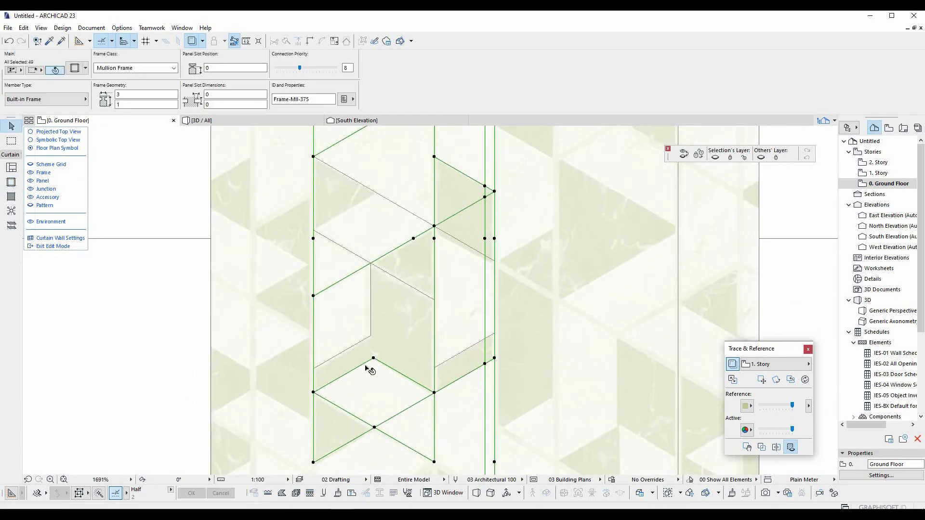
key("Escape")
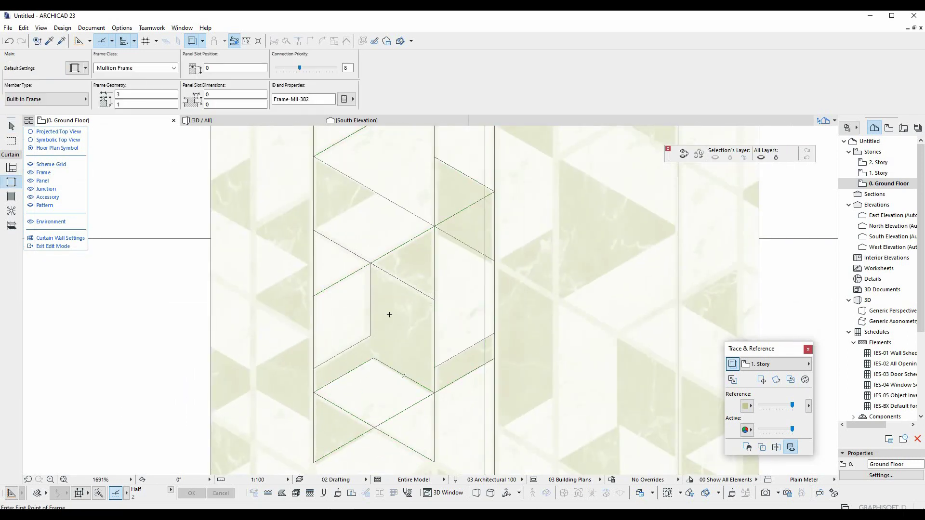
middle_click_drag(389, 315, 401, 277)
key("Escape")
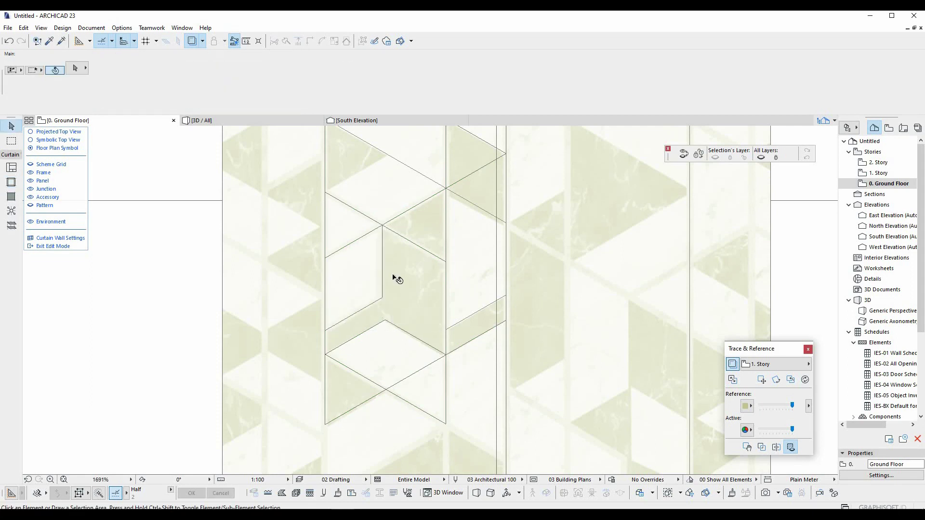
scroll(396, 279, "down", 3)
key("Escape")
scroll(365, 287, "up", 1)
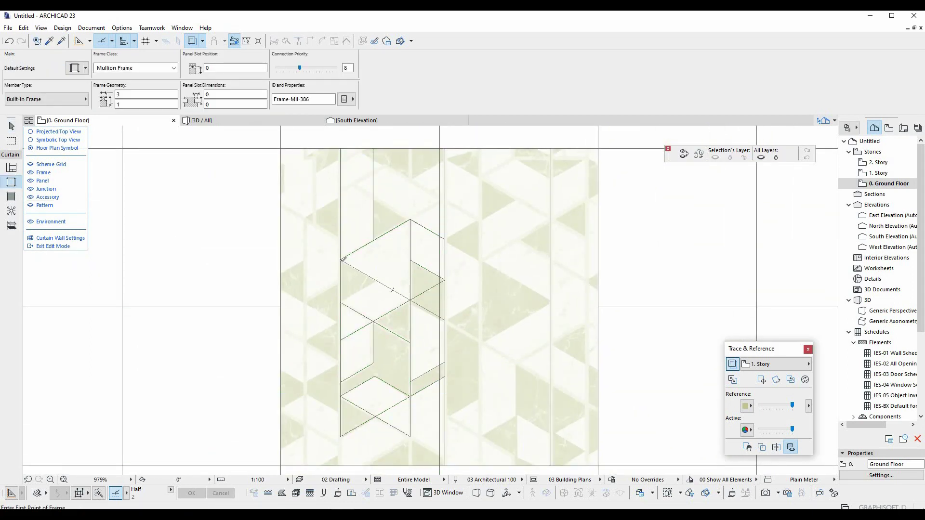
scroll(377, 279, "up", 4)
key("Escape")
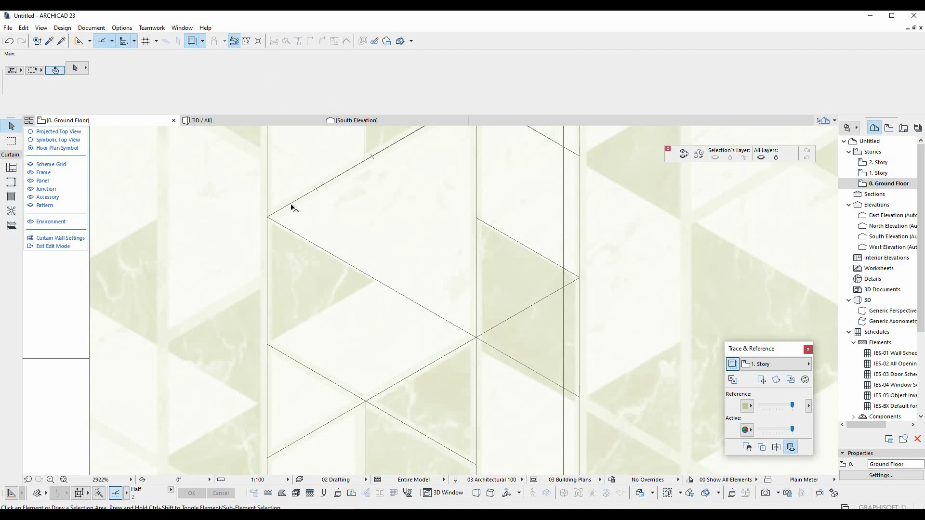
scroll(292, 208, "down", 2)
scroll(316, 220, "down", 3)
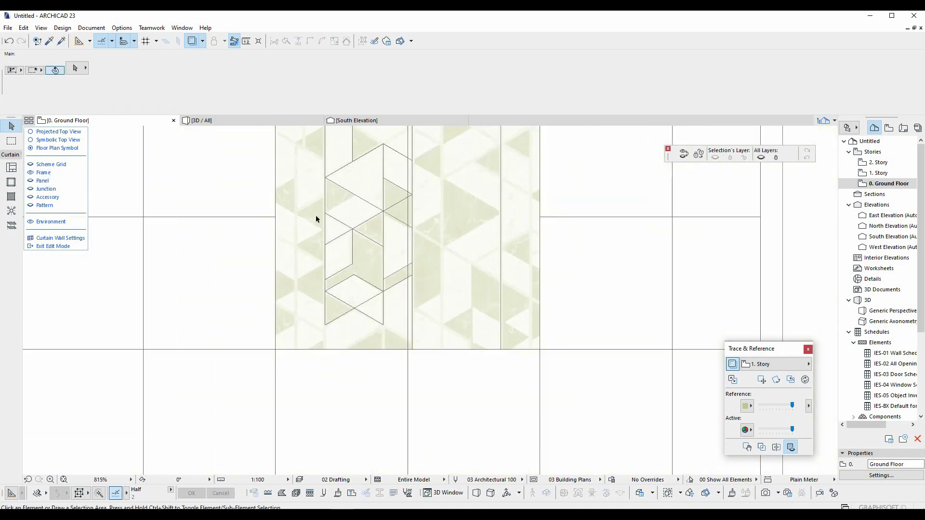
Reselect all members and inspect a single frame before clearing the selection.
key("ctrl+a")
scroll(316, 219, "up", 1)
scroll(389, 322, "up", 1)
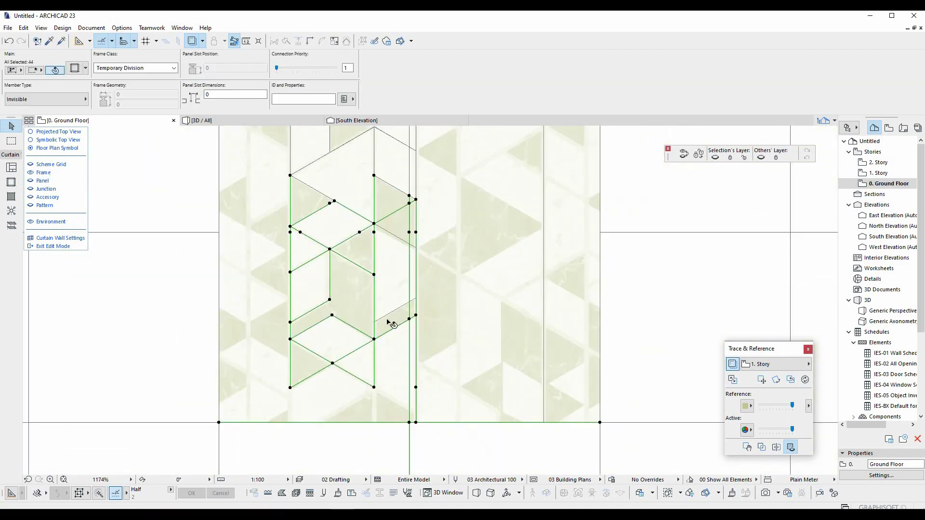
scroll(389, 322, "down", 1)
key("Escape")
scroll(393, 316, "up", 2)
scroll(381, 310, "up", 1)
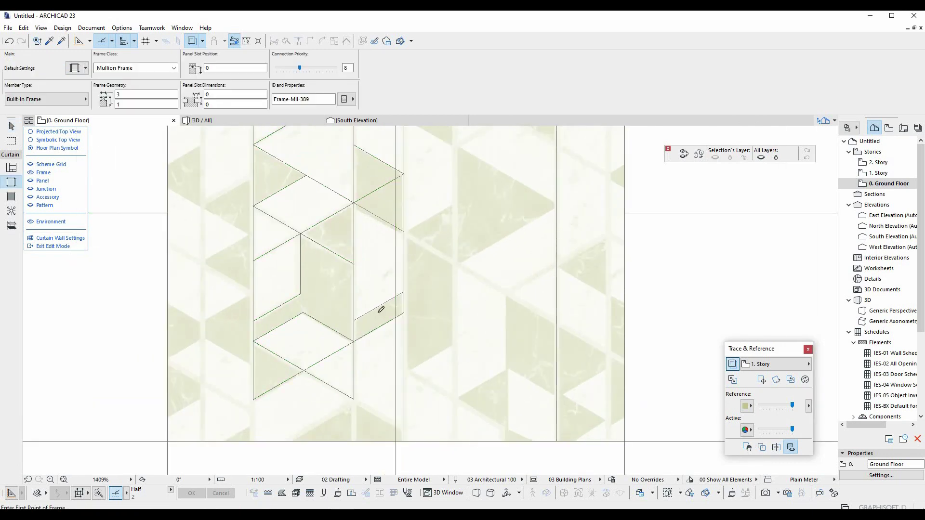
scroll(411, 293, "down", 2)
scroll(406, 313, "down", 3)
left_click(410, 298, "shift")
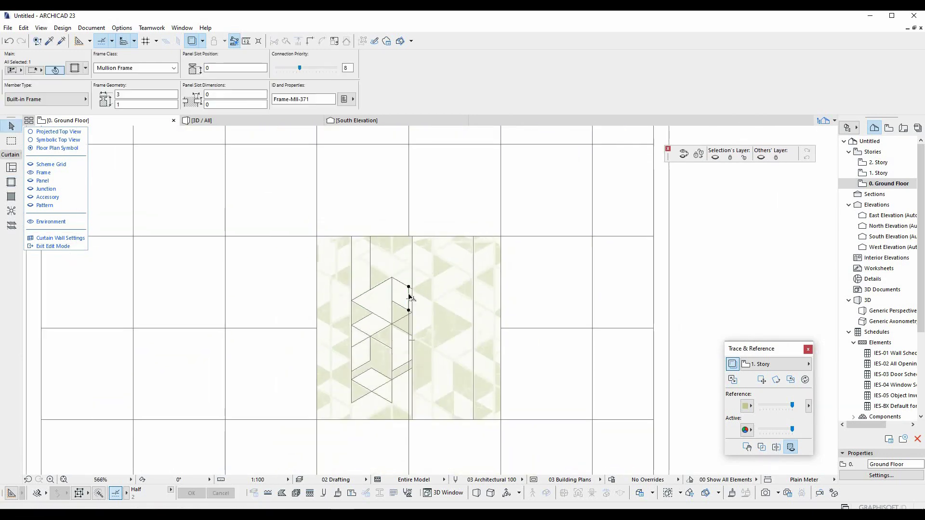
key("Escape")
scroll(438, 321, "up", 1)
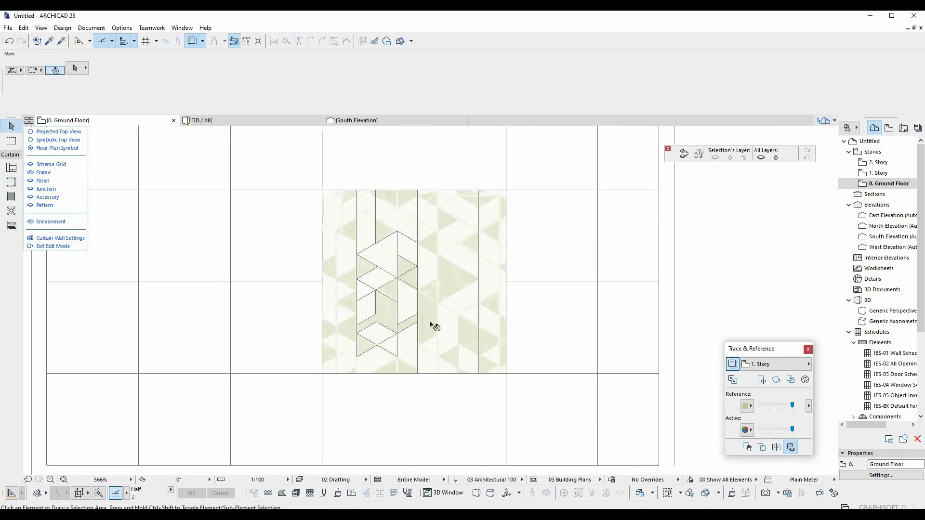
scroll(368, 378, "up", 1)
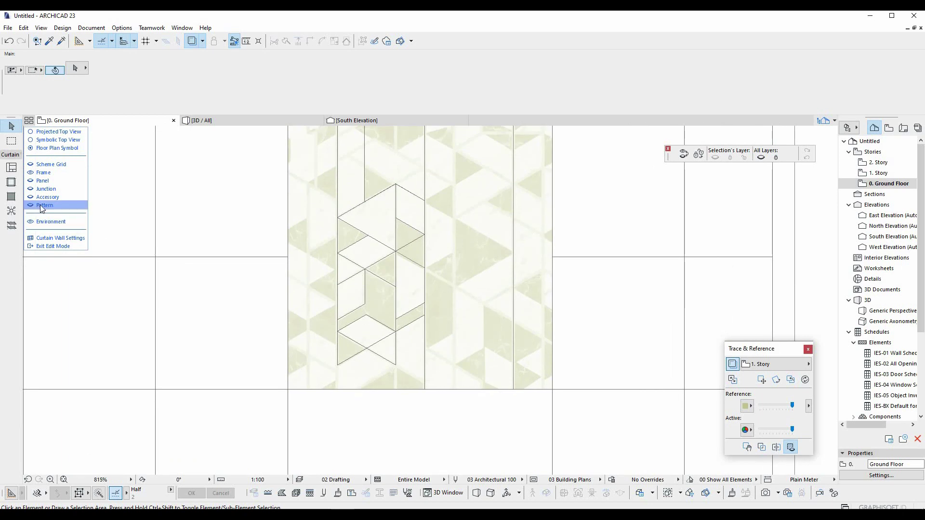
Reshape the bottom-left pattern cell's top and right edges, then undo the applied change.
scroll(378, 346, "down", 4)
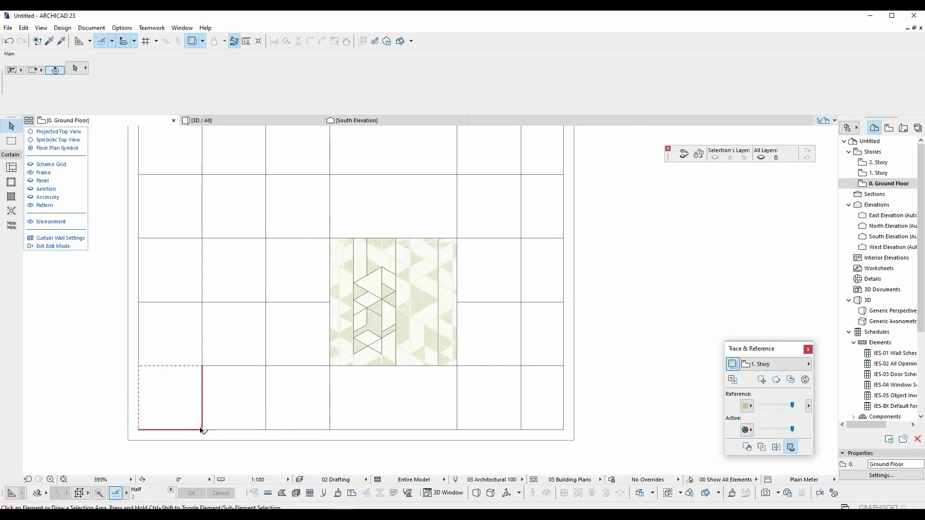
left_click(202, 431)
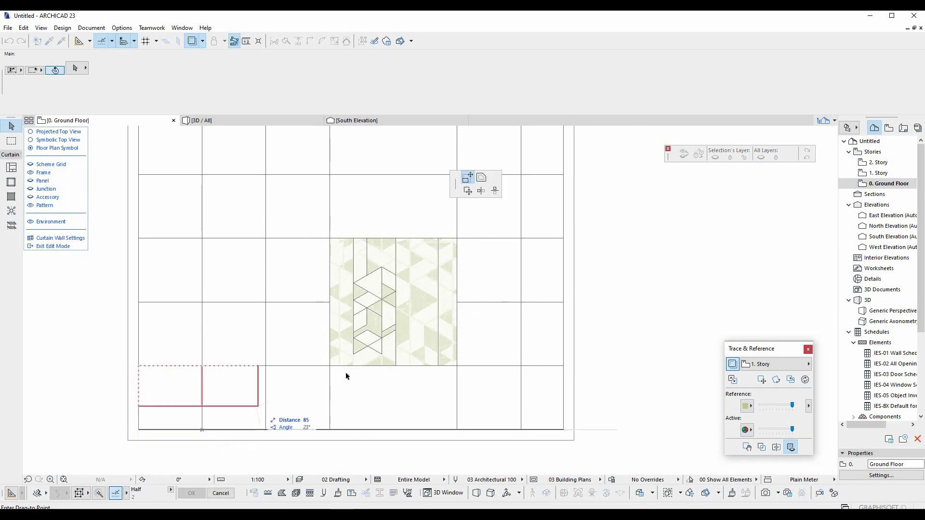
scroll(384, 357, "up", 4)
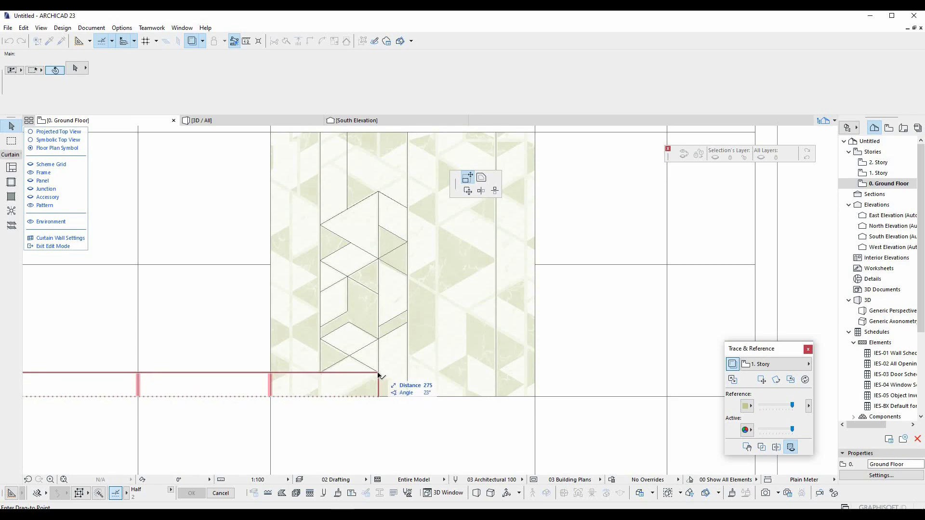
scroll(349, 367, "down", 4)
key("Escape")
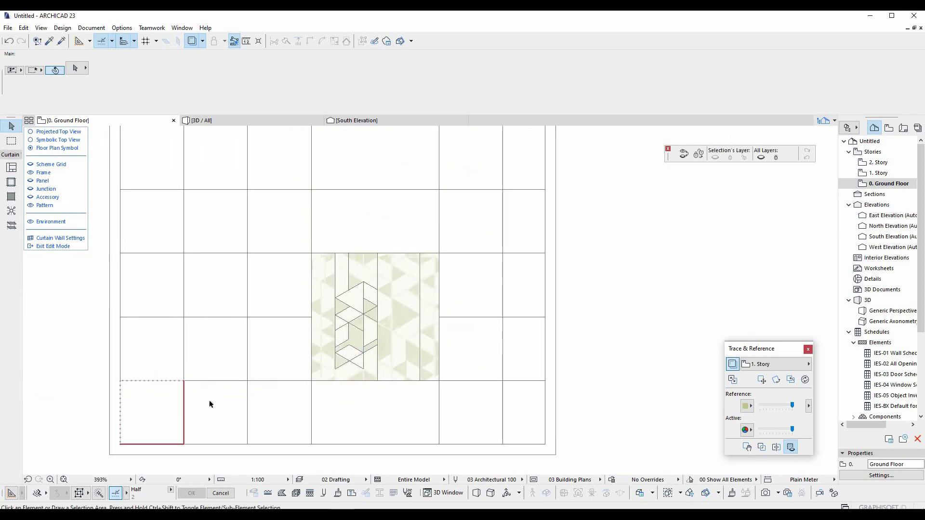
left_click(202, 435)
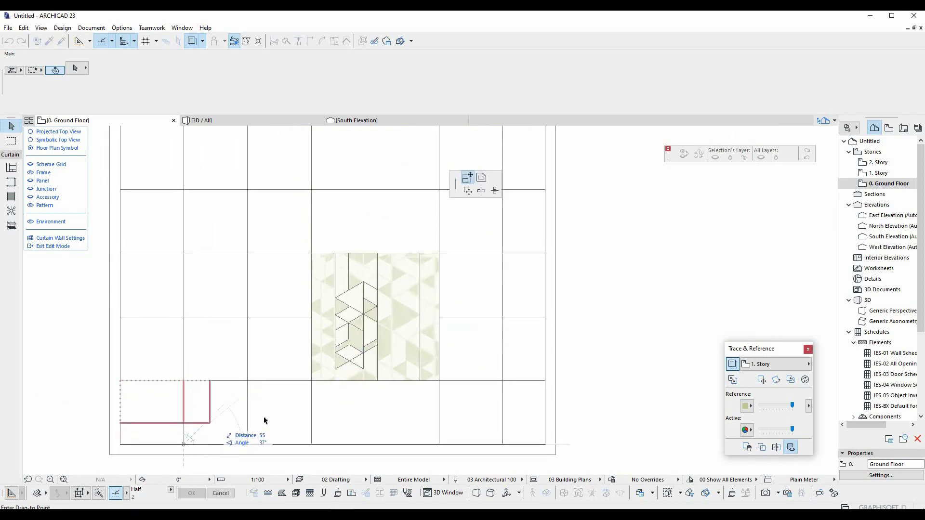
left_click(174, 384)
left_click(170, 382)
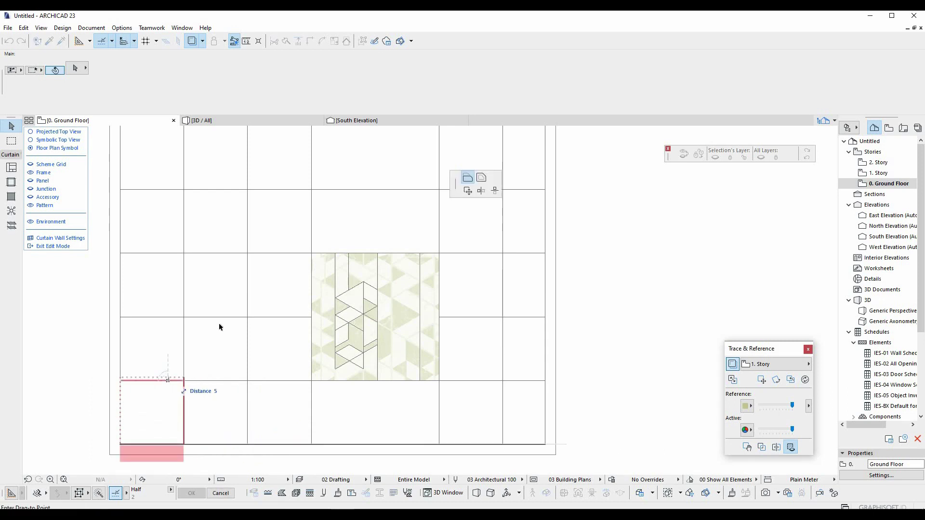
left_click(363, 281)
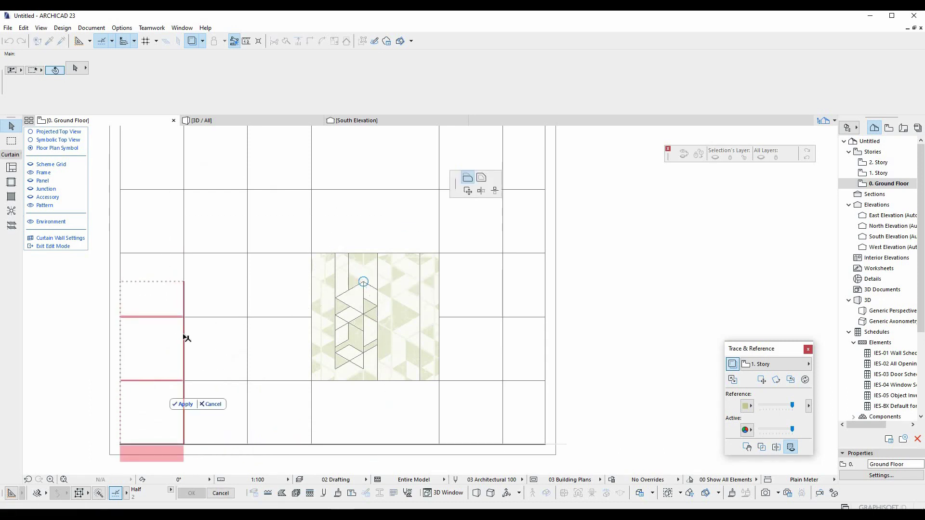
left_click(183, 334)
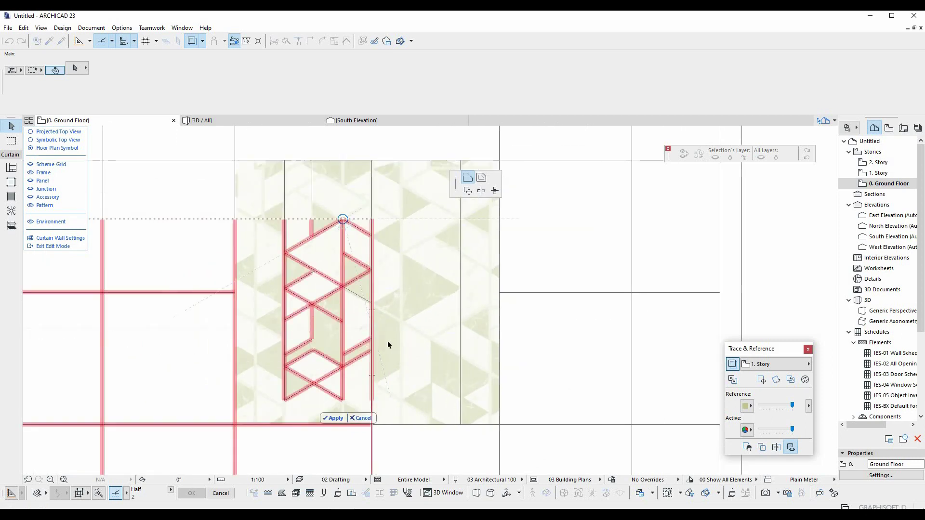
left_click(374, 403)
key("ctrl+z")
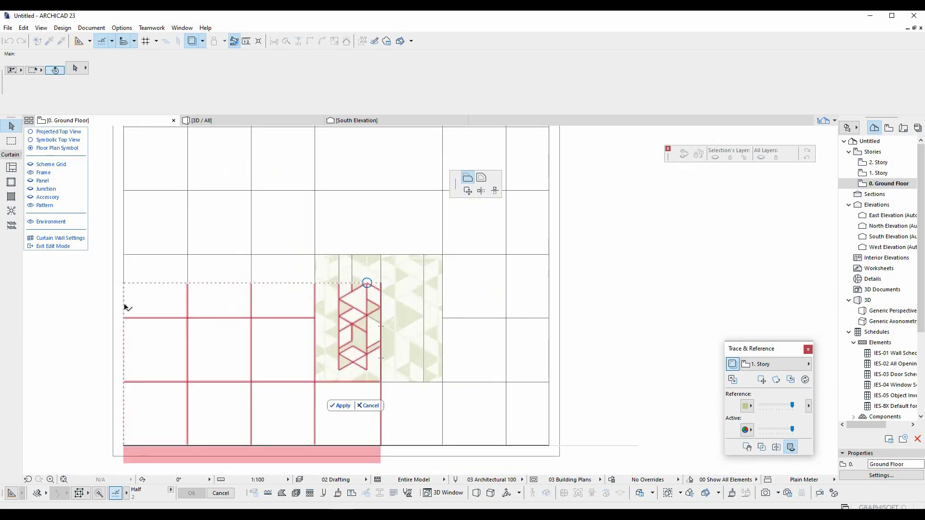
Stretch the pattern cell's left and top edges to the triangular motif.
left_click(124, 307)
left_click(362, 415)
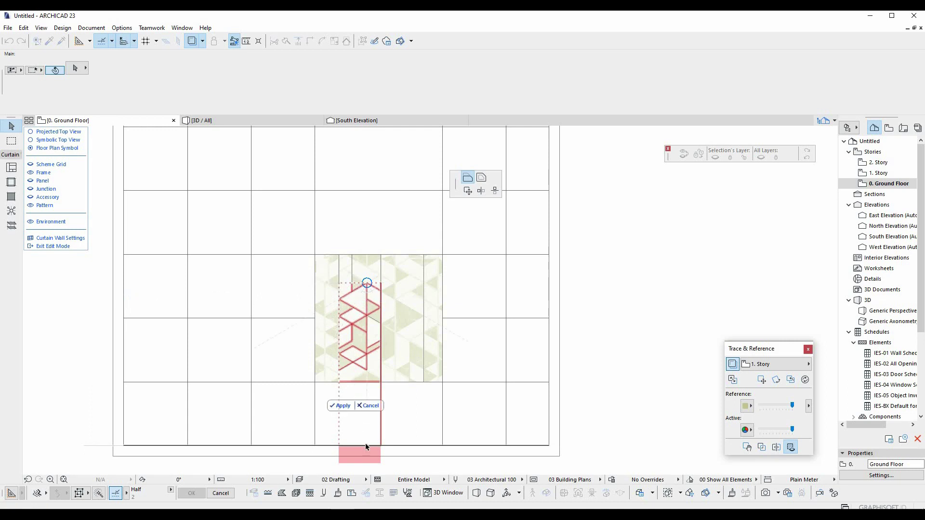
scroll(365, 355, "down", 3)
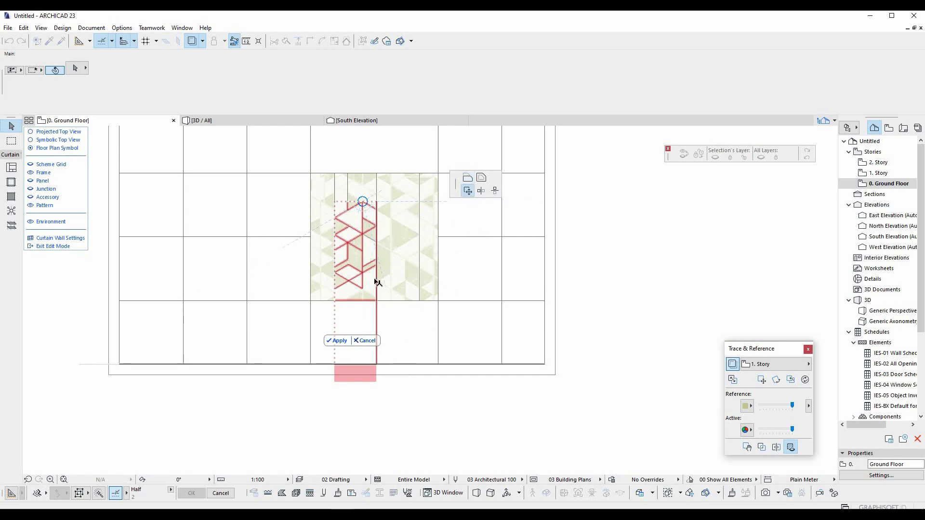
left_click(382, 213)
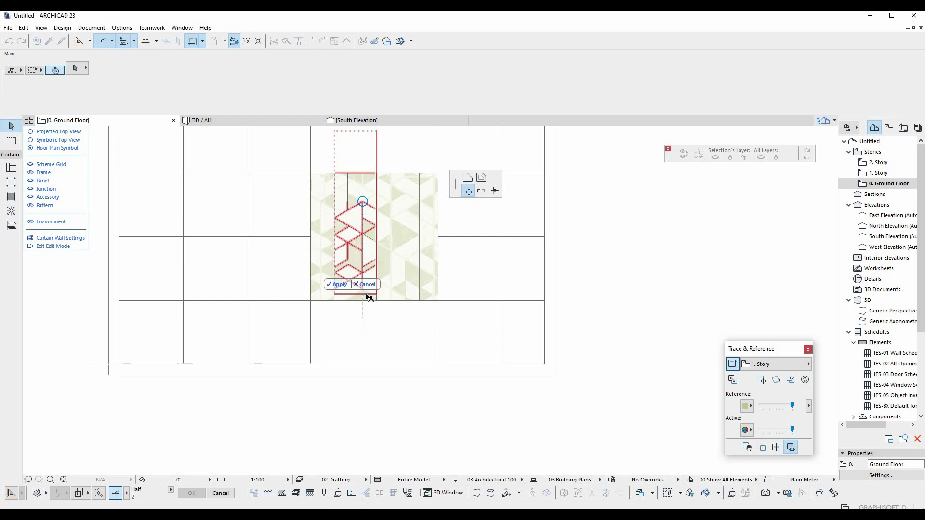
left_click(369, 297)
scroll(369, 295, "up", 3)
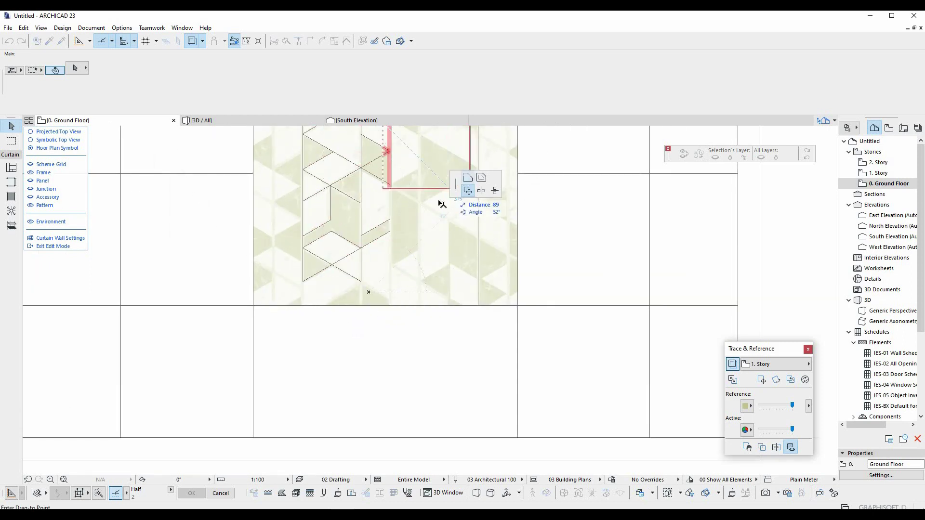
left_click(303, 284)
mouse_move(524, 362)
middle_mouse_down()
mouse_move(420, 180)
mouse_move(319, 184)
middle_mouse_up()
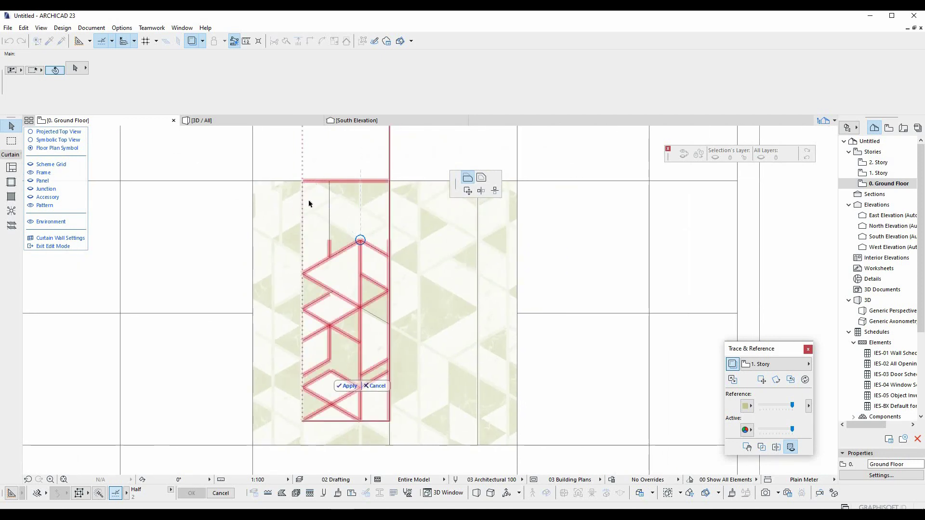
middle_click_drag(309, 204, 242, 219)
scroll(298, 241, "down", 2)
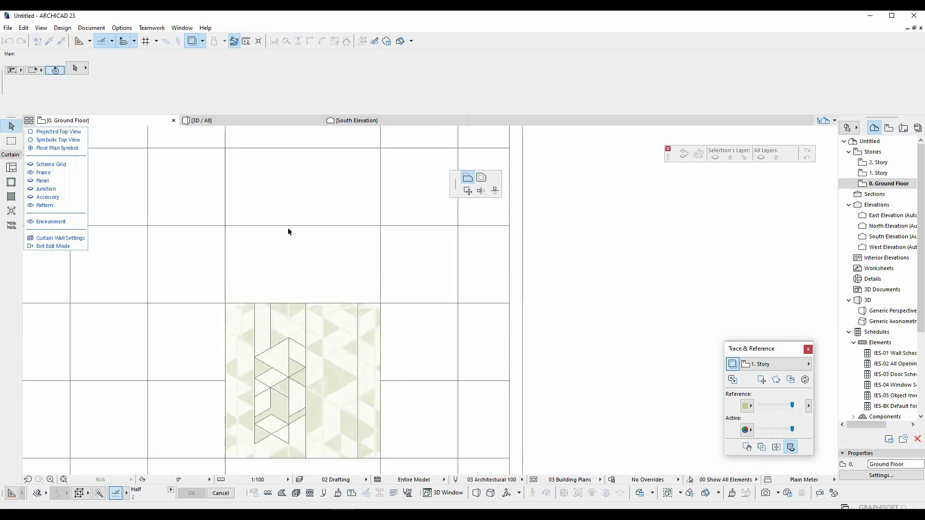
Set the pattern cell's right edge and apply the new repeating pattern.
left_click(295, 251)
scroll(298, 330, "up", 3)
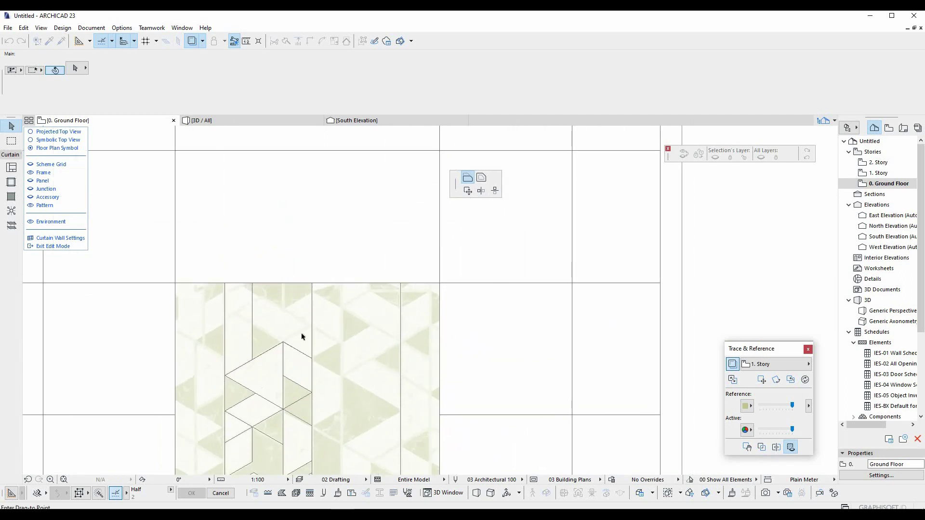
left_click(283, 344)
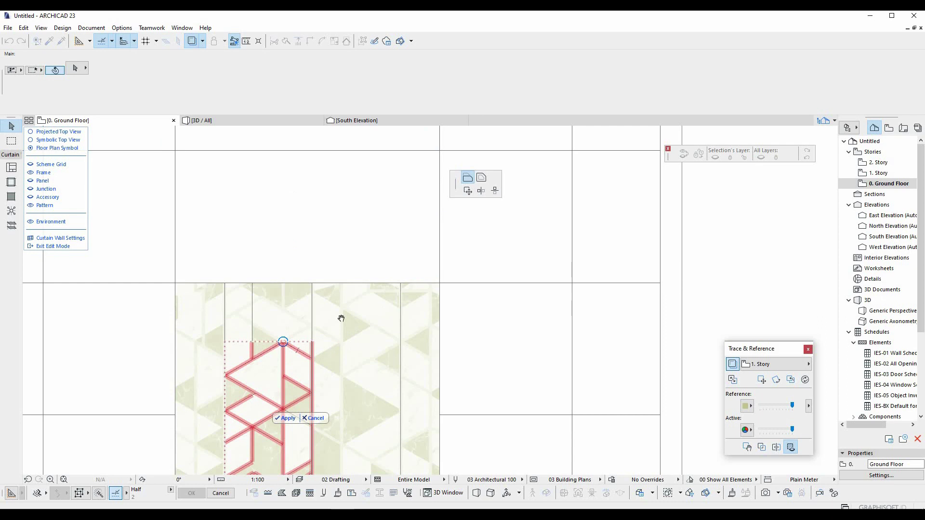
middle_click_drag(316, 379, 355, 265)
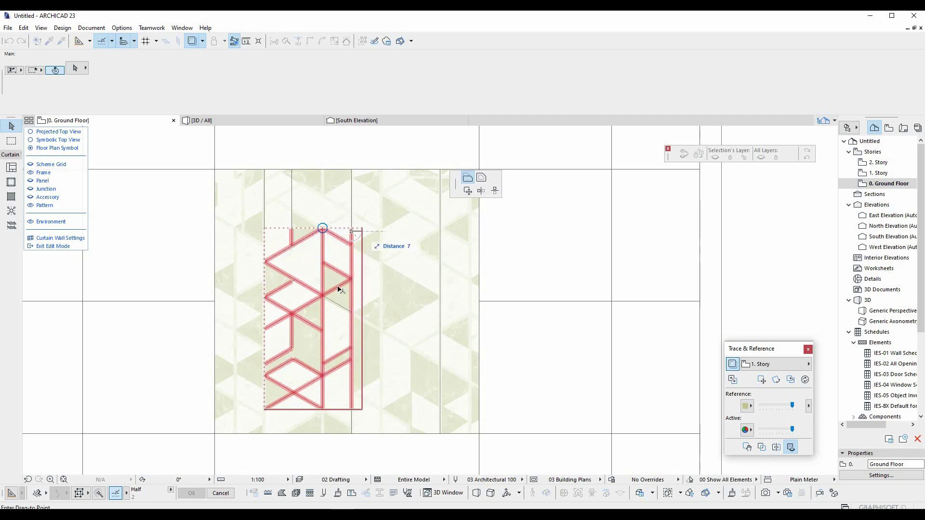
left_click(374, 272)
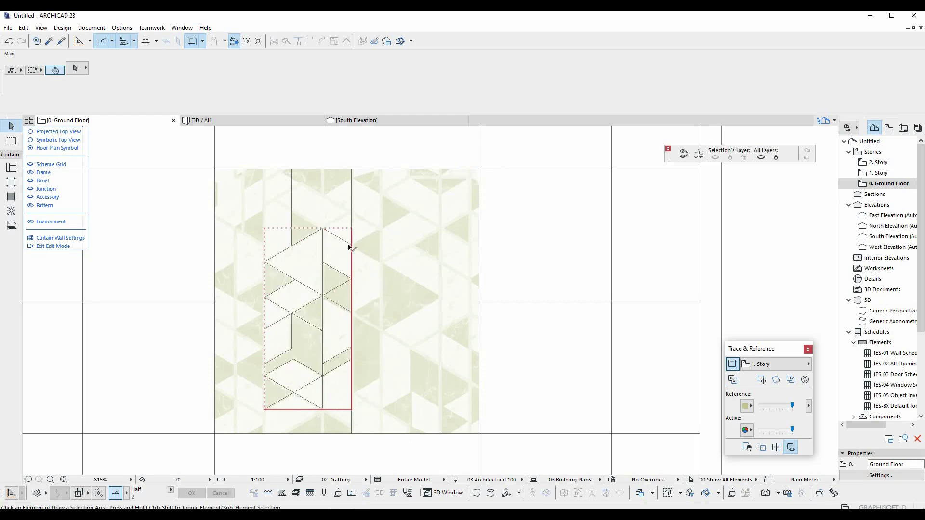
left_click(352, 245)
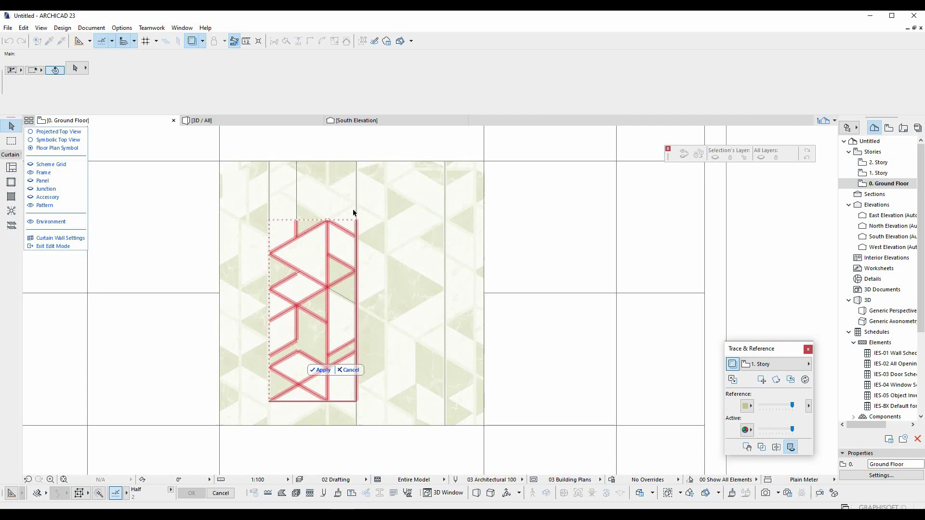
scroll(355, 212, "up", 2)
scroll(355, 327, "down", 2)
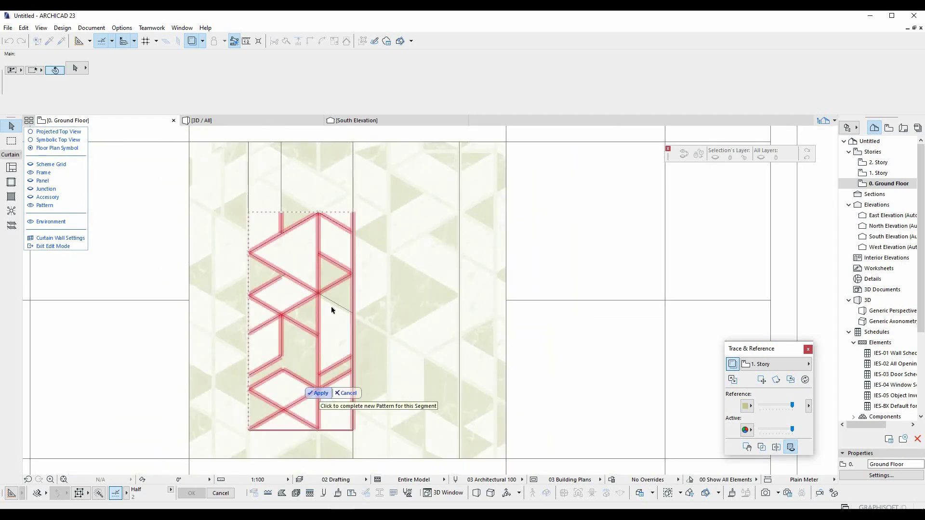
left_click(319, 393)
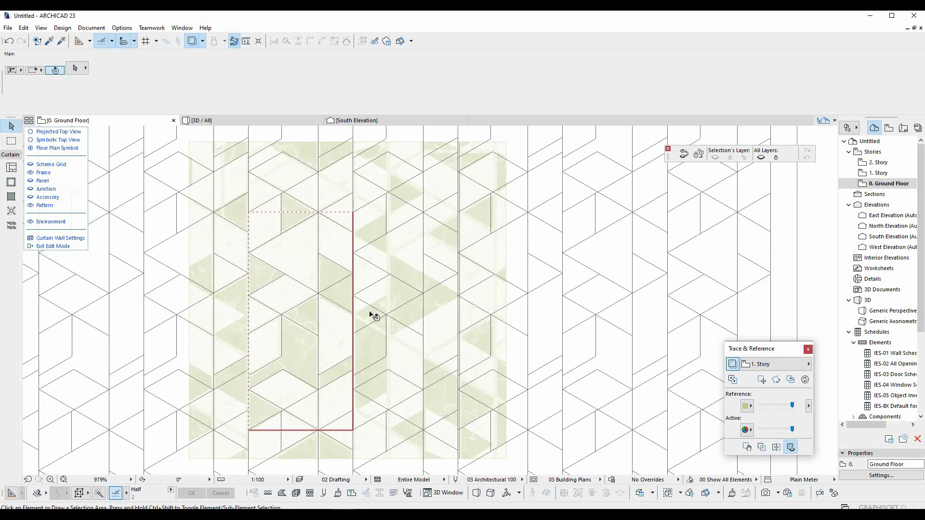
Marquee-select the frames around the pattern cell, then pick a single frame segment.
scroll(381, 375, "down", 1)
left_click_drag(392, 427, 259, 186)
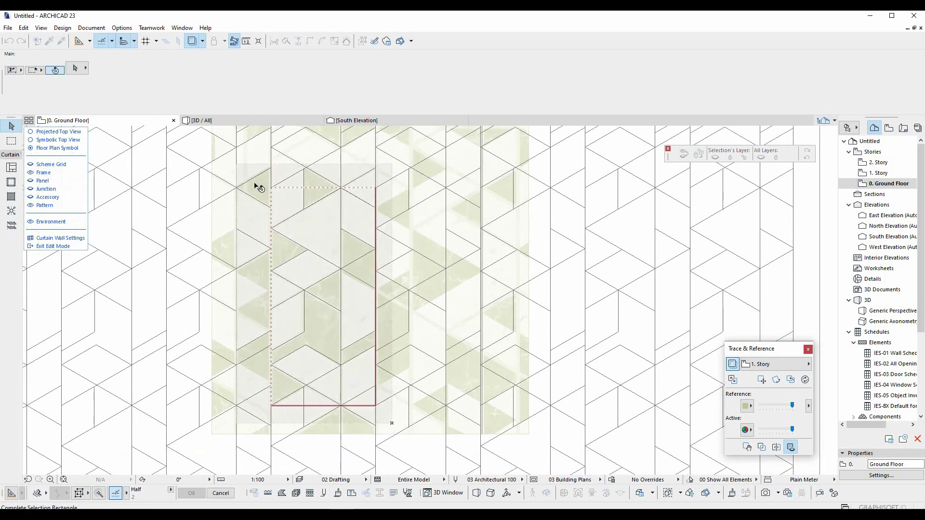
scroll(358, 306, "up", 1)
scroll(350, 270, "up", 1)
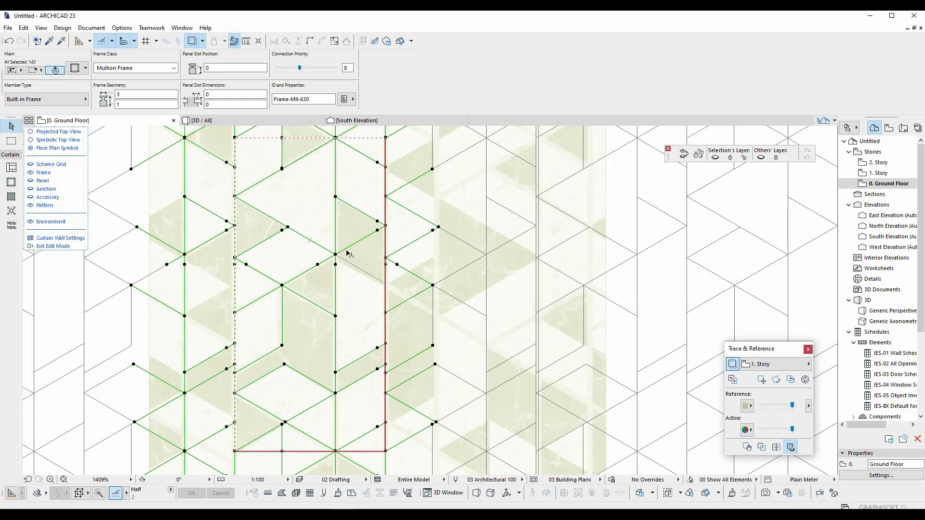
key("Escape")
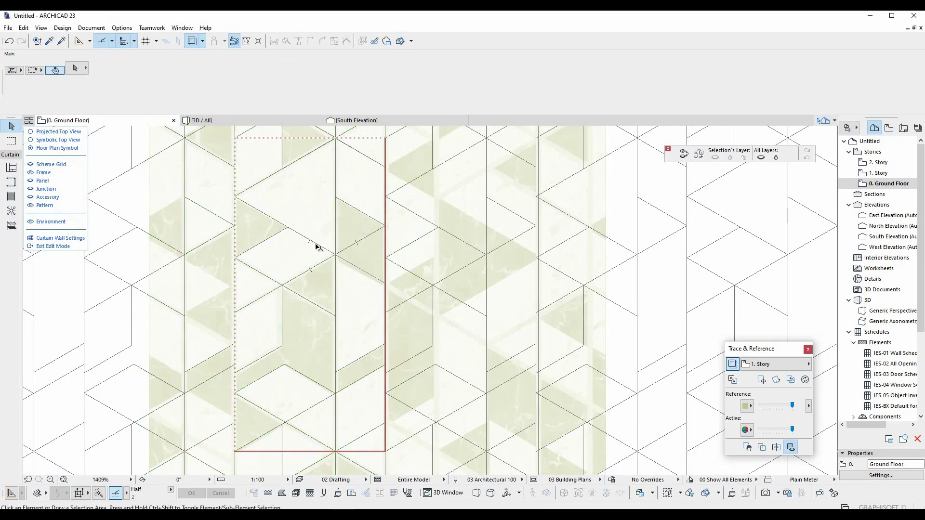
left_click(43, 173)
Draw a diagonal frame between two grid nodes to complete the triangular motif.
left_click(366, 271, "alt")
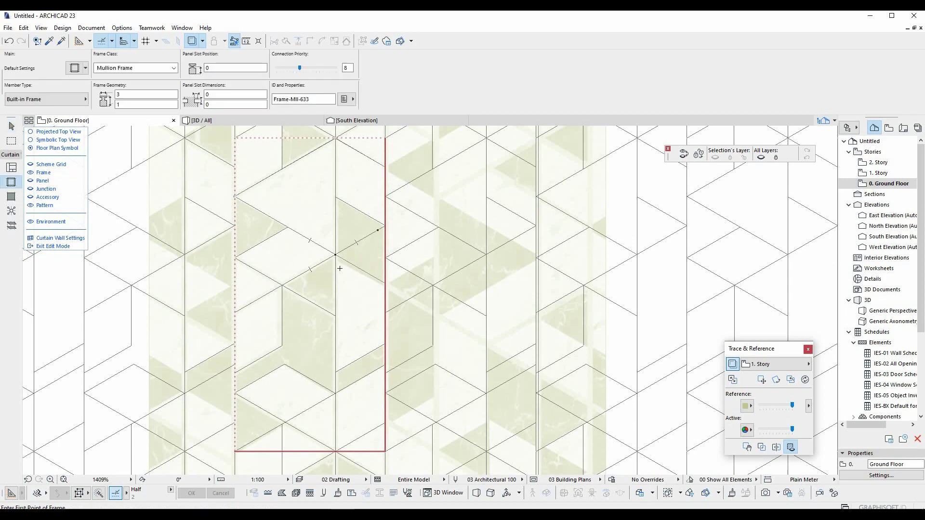
left_click(336, 256)
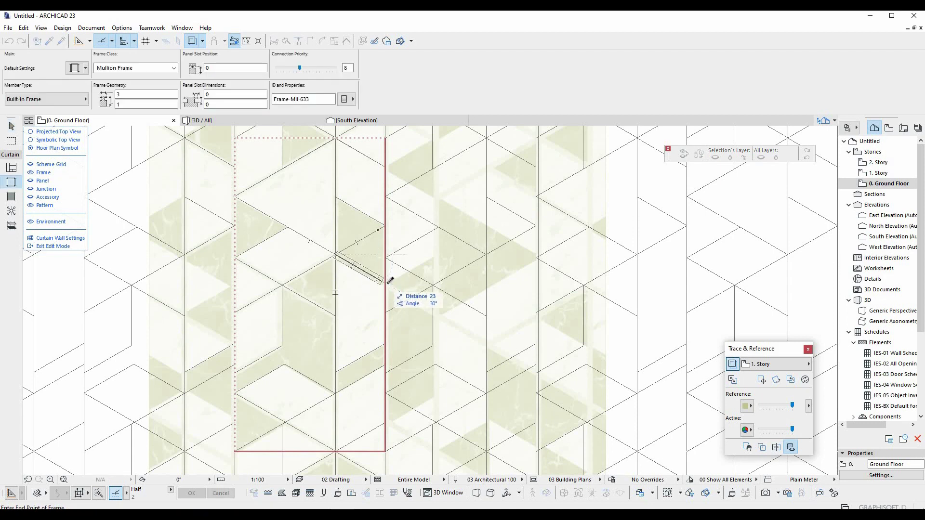
left_click(385, 282)
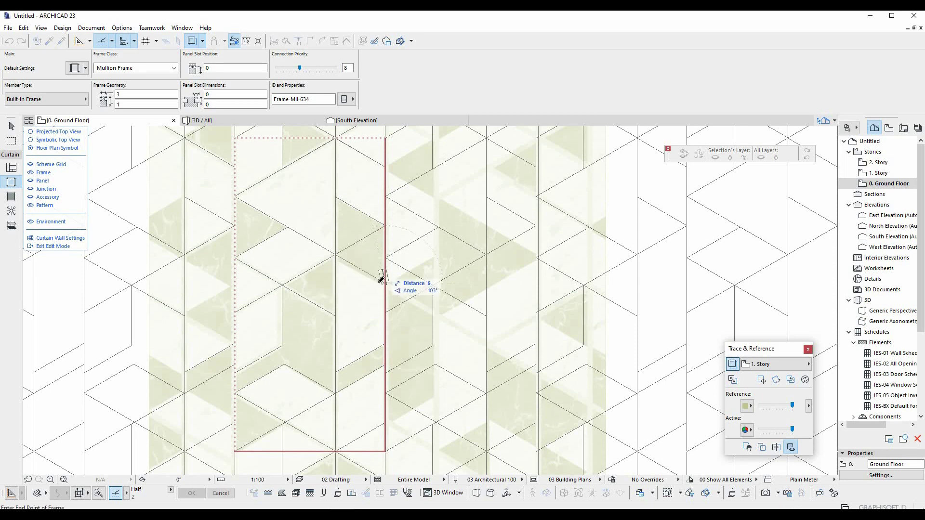
scroll(391, 350, "down", 1)
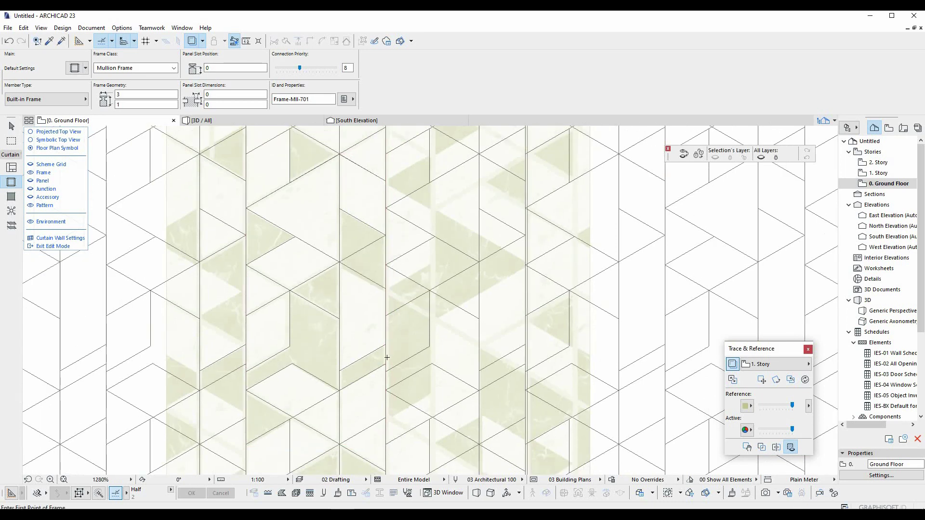
key("Escape")
Update the repeating pattern cell so it includes the added frame.
left_click(377, 441)
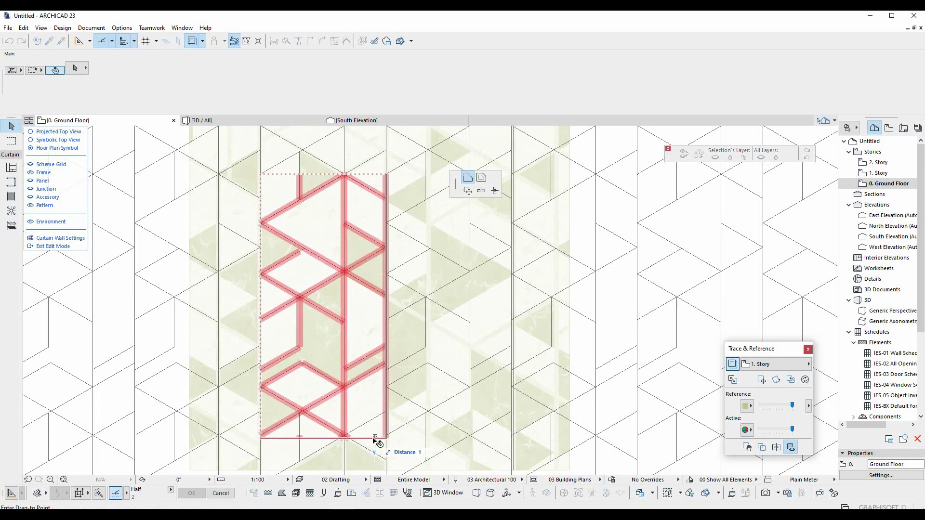
left_click(345, 398)
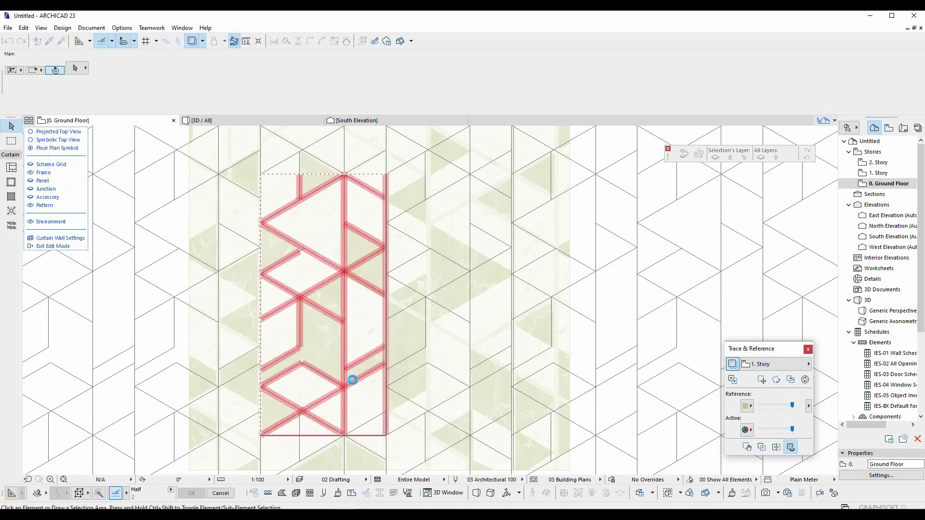
scroll(381, 382, "down", 3)
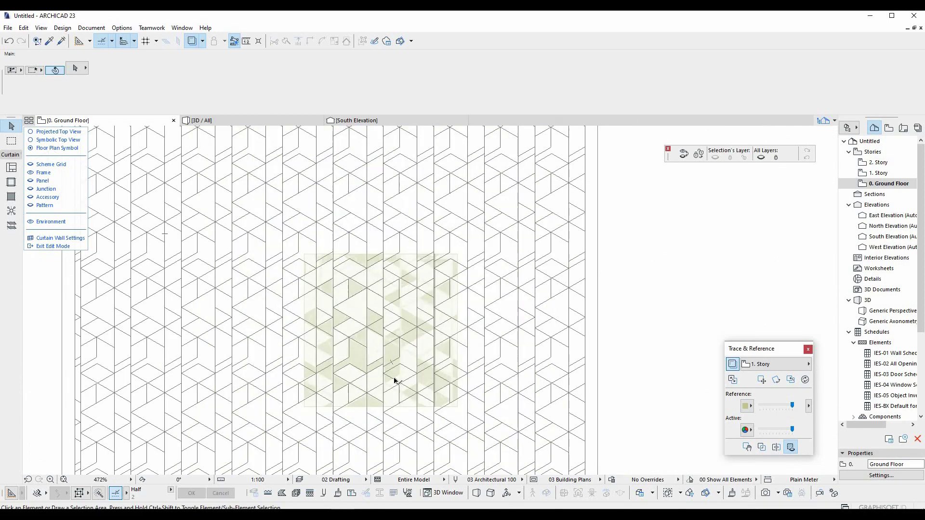
scroll(394, 381, "up", 3)
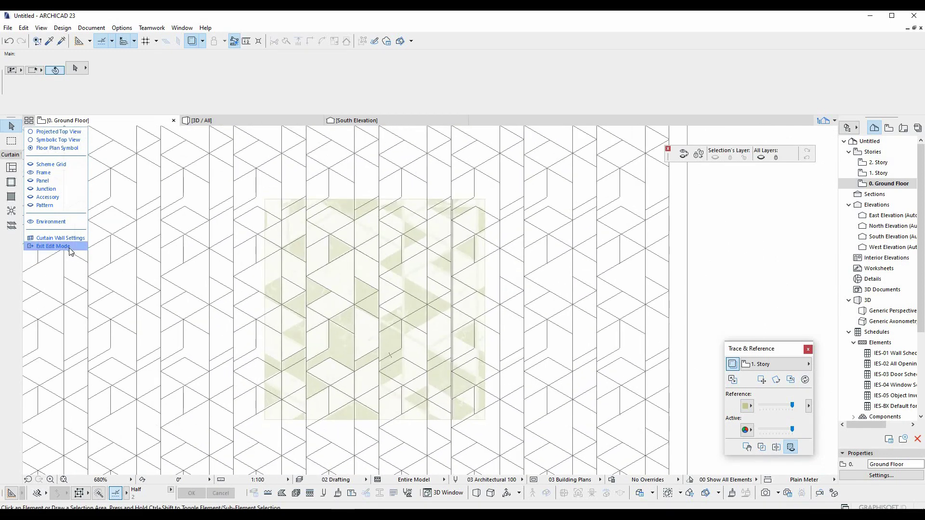
Exit curtain-wall edit mode and clear the selection on the ground floor plan.
left_click(72, 246)
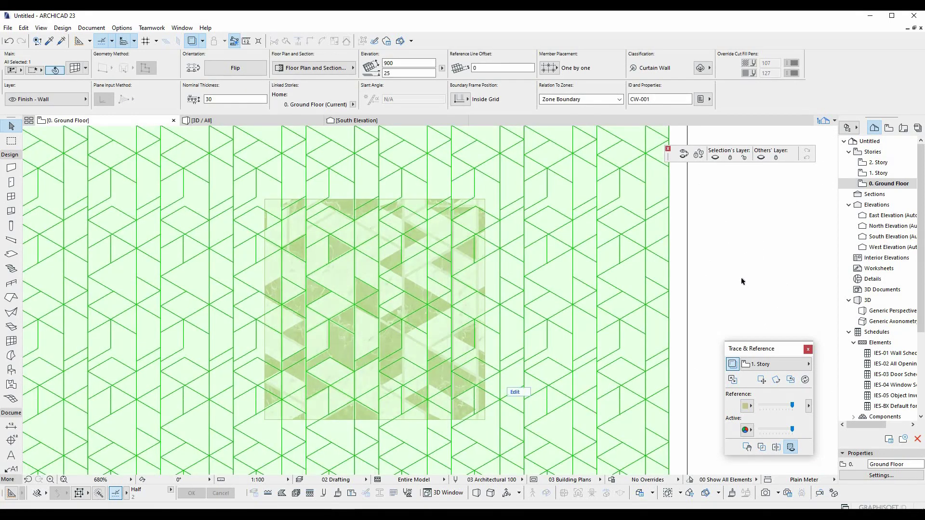
left_click(741, 281)
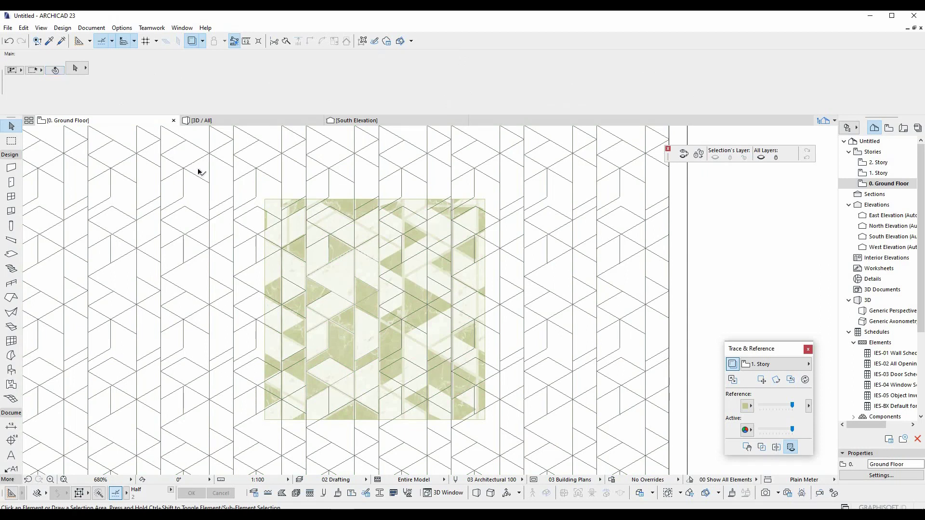
left_click_drag(197, 168, 524, 449)
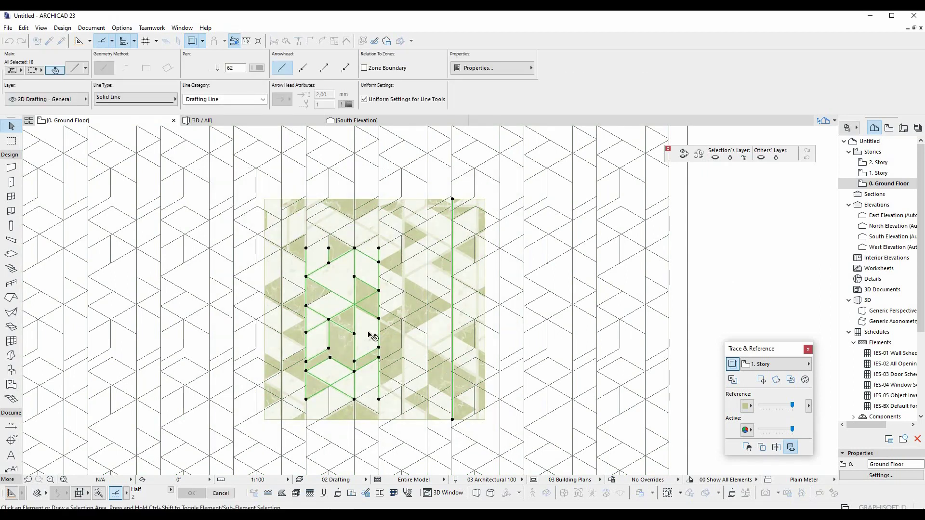
left_click(373, 337)
Inspect the gold lattice over pink marble in 3D, then open the curtain wall's settings.
key("F3")
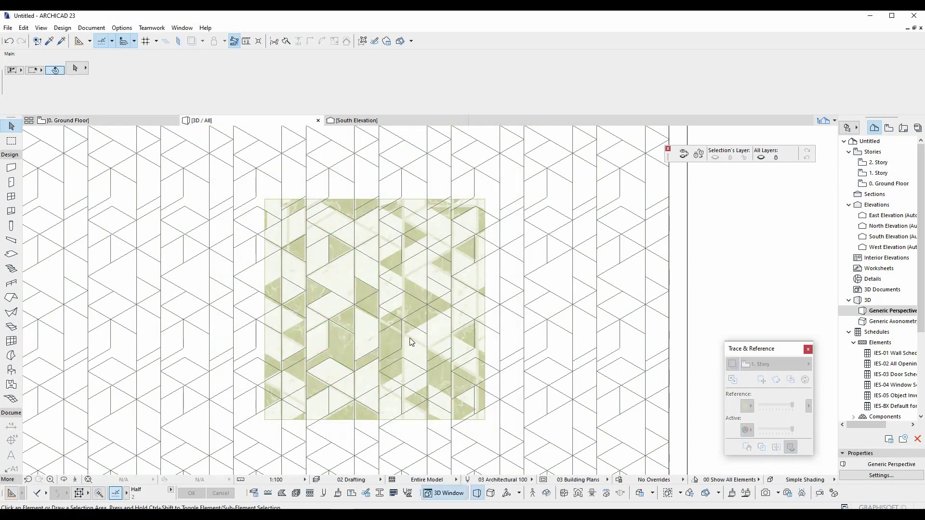
scroll(482, 358, "down", 3)
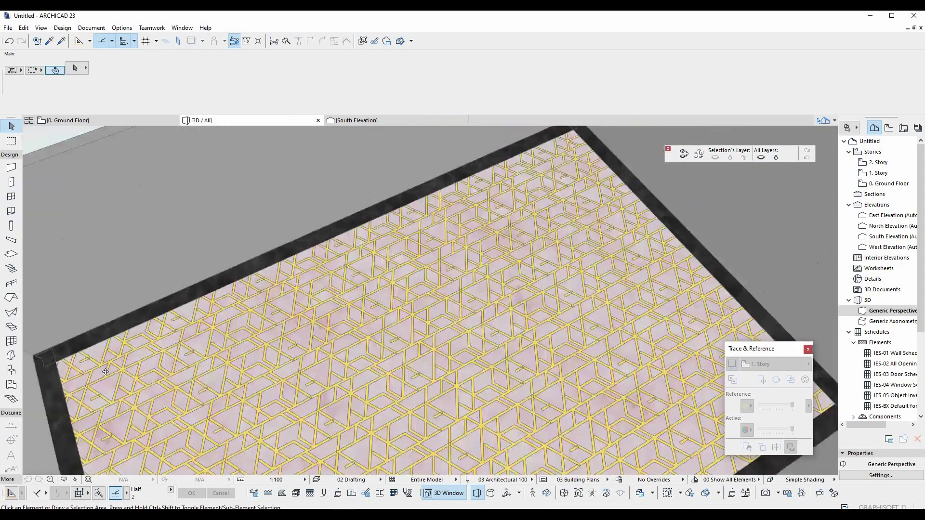
scroll(273, 325, "down", 2)
scroll(409, 299, "up", 3)
scroll(372, 289, "up", 5)
mouse_move(373, 289)
middle_mouse_down("shift")
mouse_move(381, 351)
mouse_move(384, 343)
mouse_move(399, 347)
middle_mouse_up("shift")
scroll(405, 350, "up", 2)
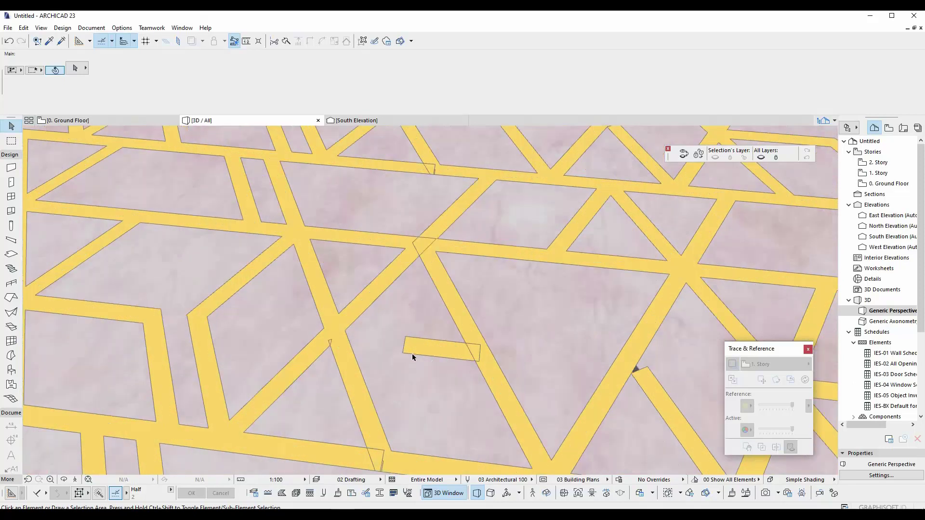
scroll(410, 333, "down", 5)
key("ctrl+a")
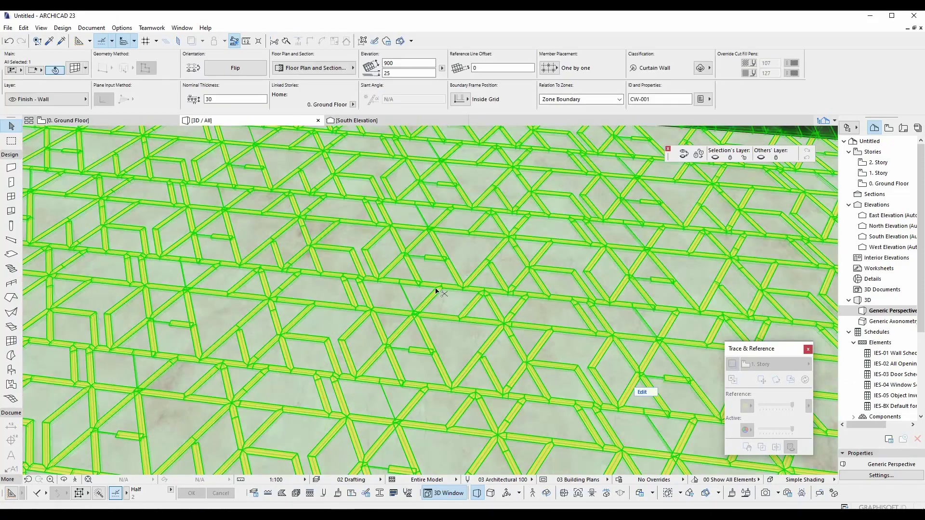
key("ctrl+t")
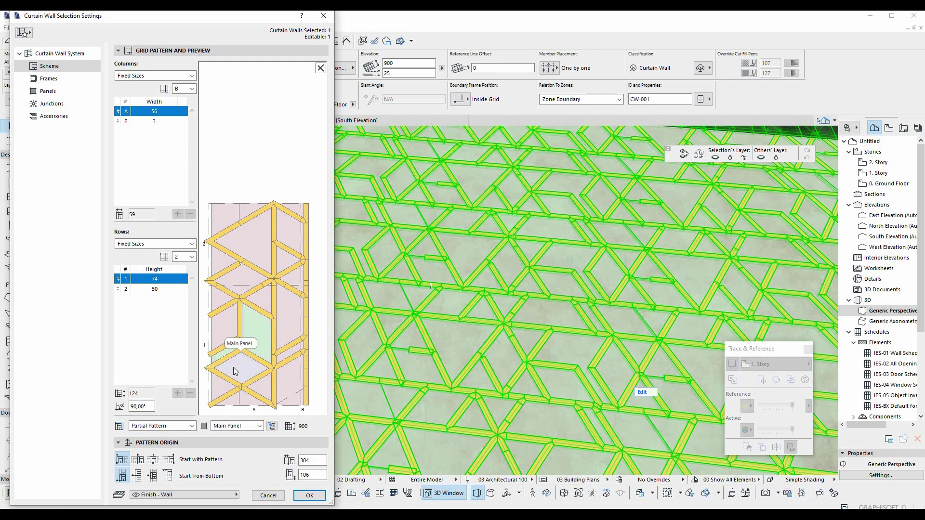
Create the marble1 panel class with linked Stone - Granite Red surfaces.
left_click(48, 92)
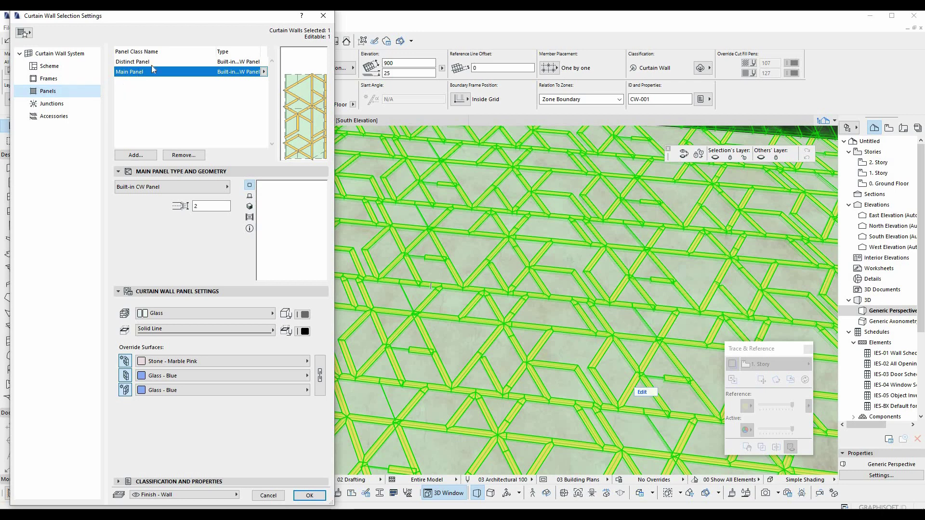
left_click(130, 156)
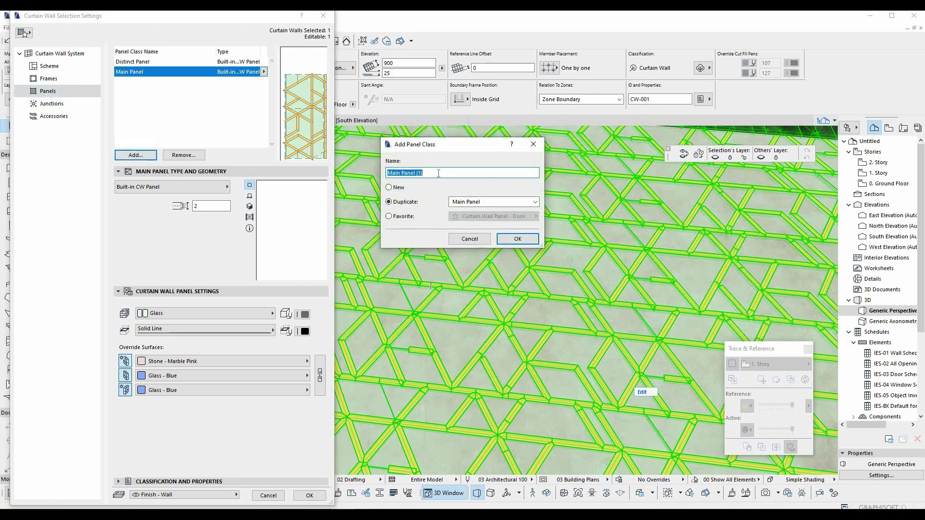
type("marble1")
key("Return")
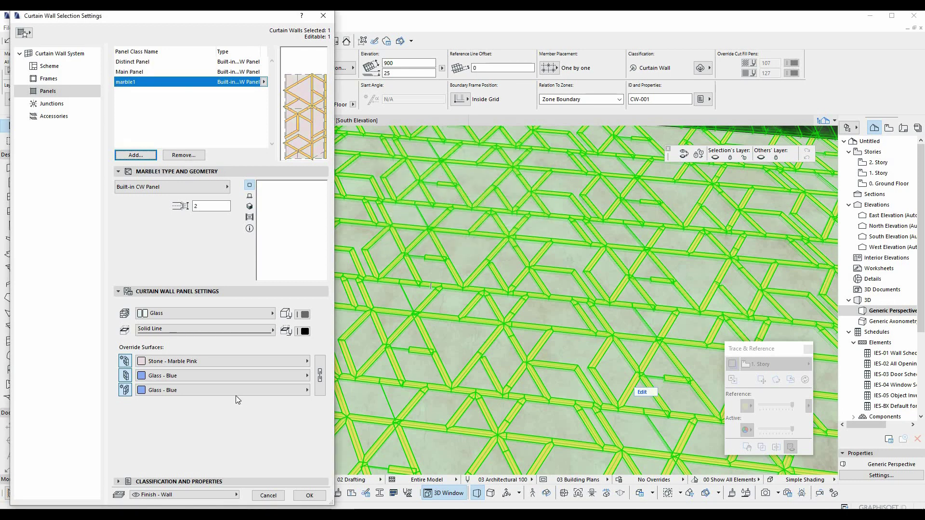
left_click(317, 367)
left_click(250, 374)
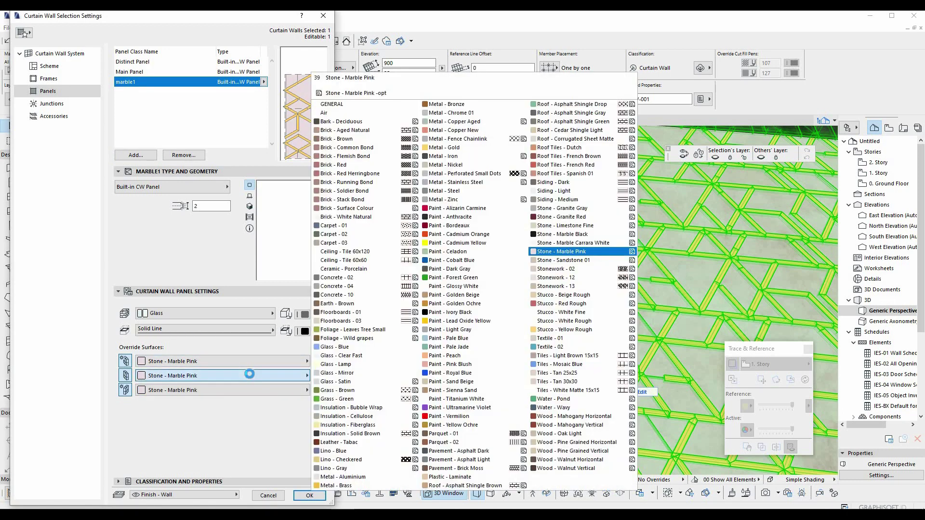
left_click(592, 234)
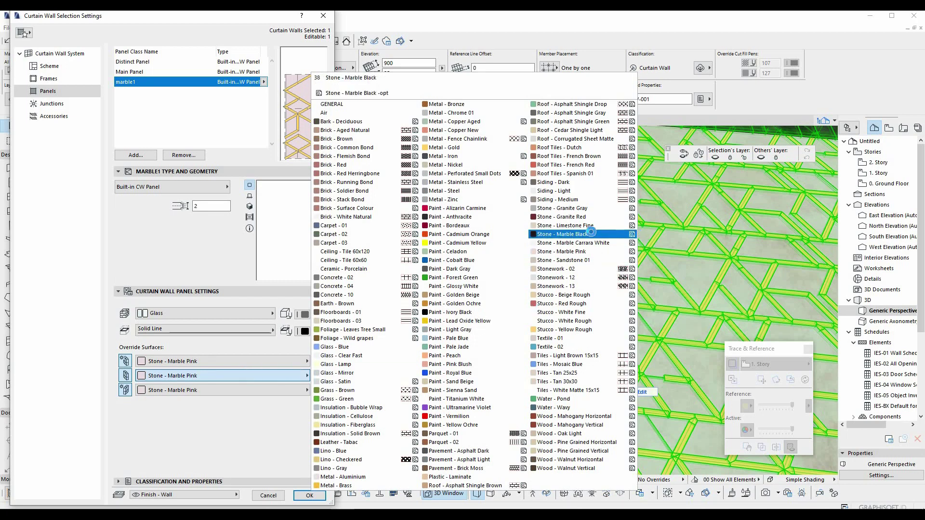
left_click(594, 218)
left_click(593, 218)
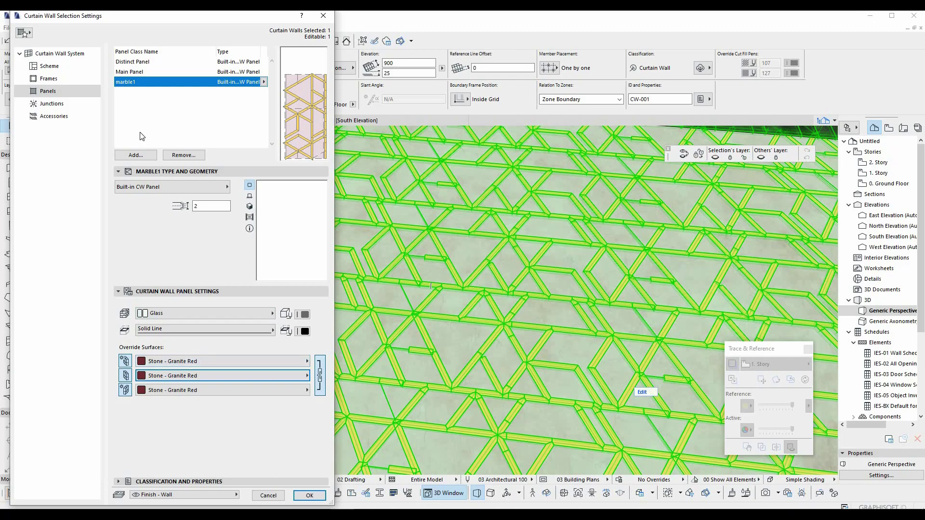
Add a marble2 panel class with Stone - Granite Gray surfaces.
left_click(153, 155)
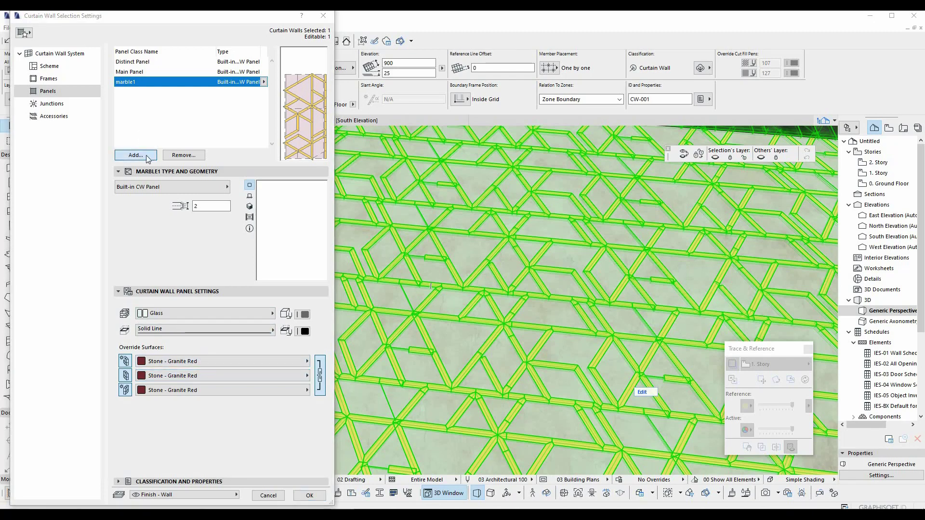
key("End")
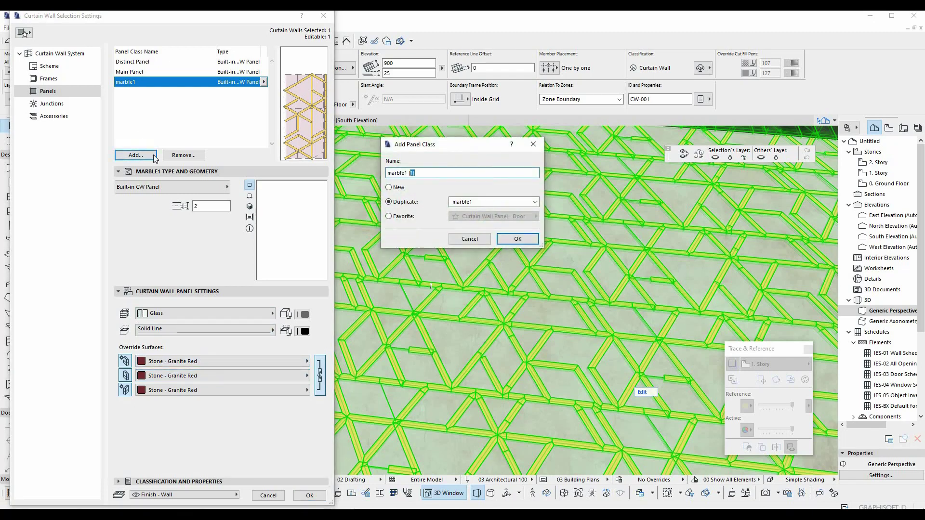
key("BackSpace")
key("BackSpace")
key("BackSpace")
type("2")
key("Return")
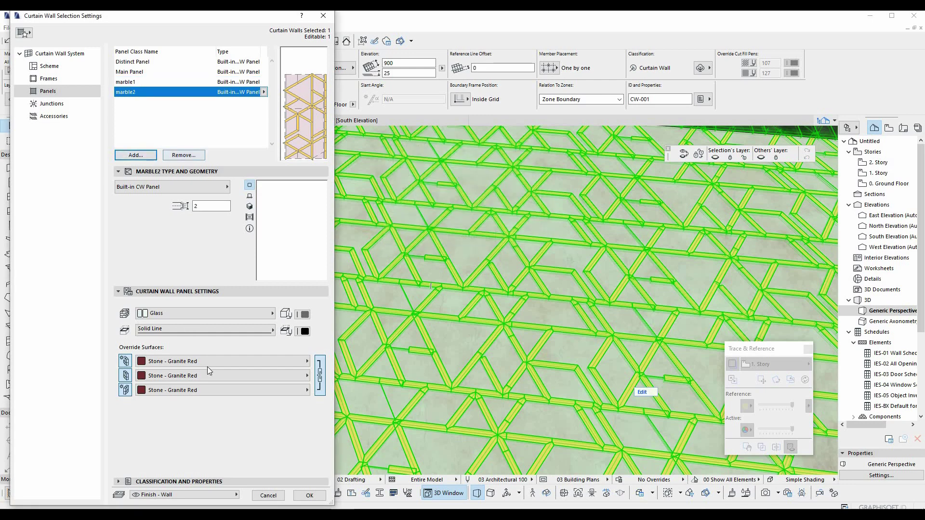
left_click(207, 365)
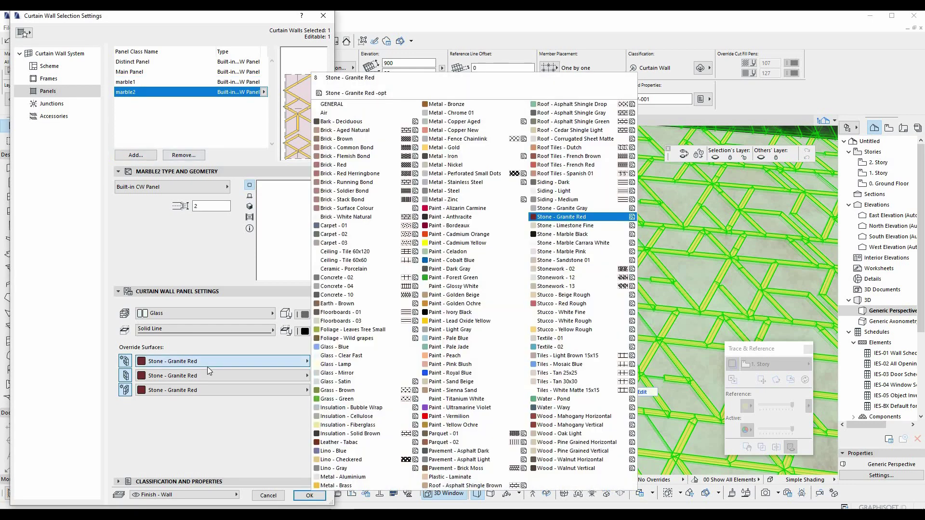
left_click(601, 208)
In the grid pattern scheme, assign marble1 to one panel and marble2 to the upper triangle.
left_click(48, 66)
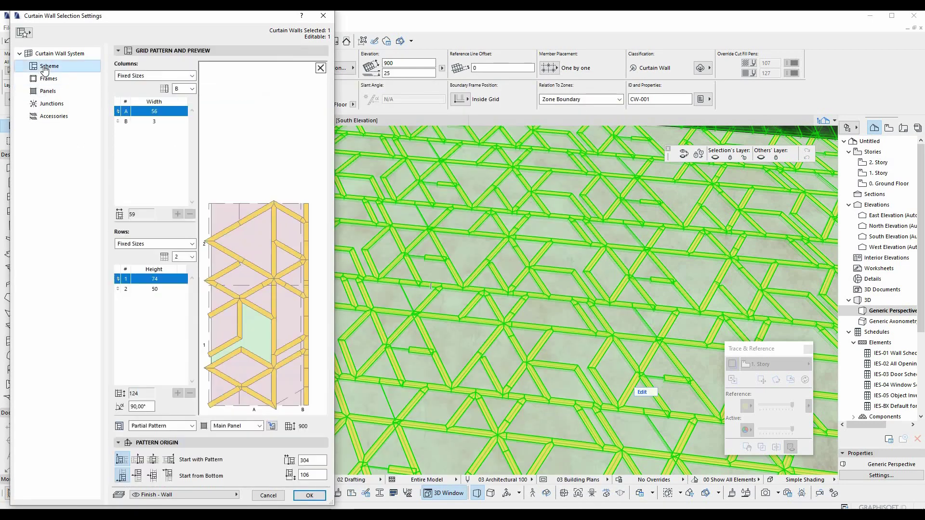
left_click(155, 427)
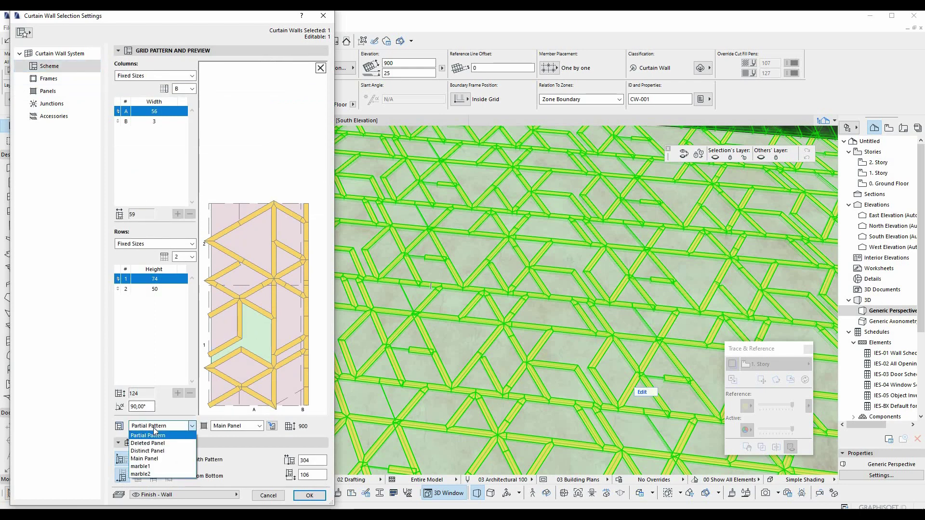
left_click(154, 466)
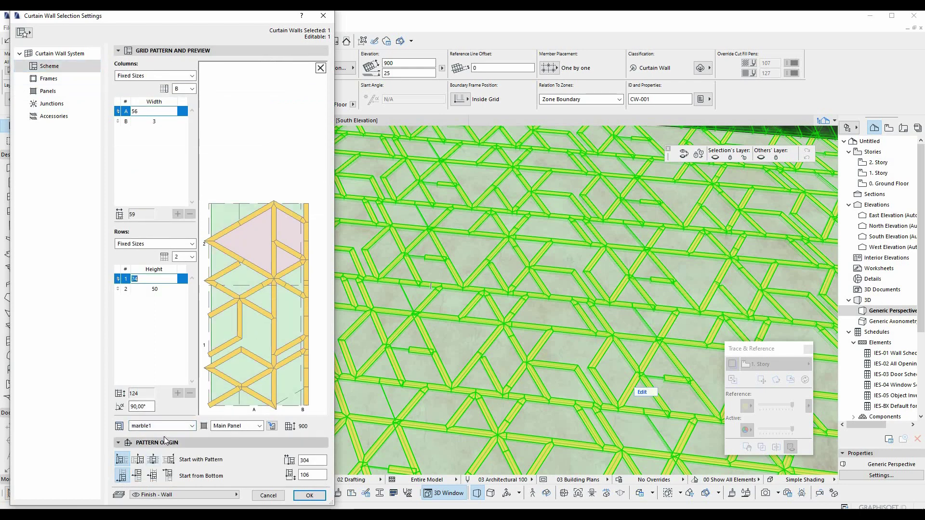
left_click(254, 245)
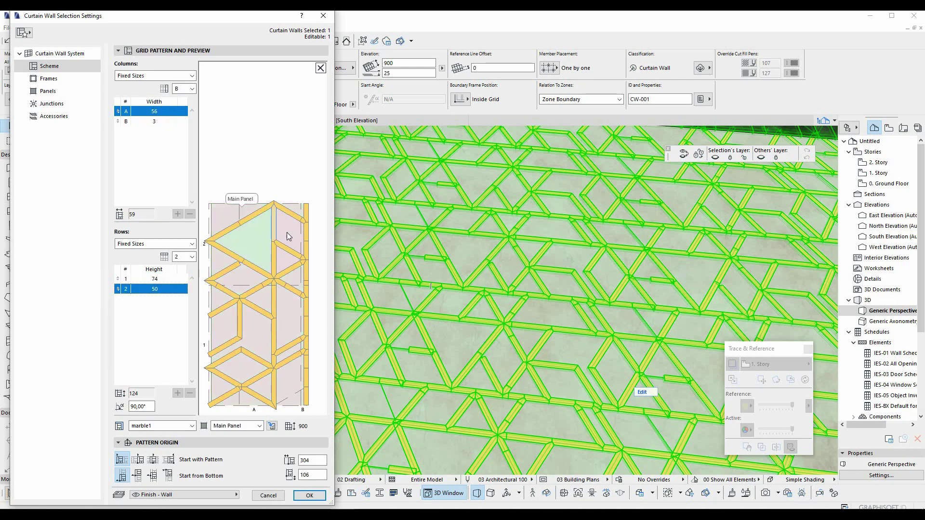
left_click(158, 429)
left_click(145, 474)
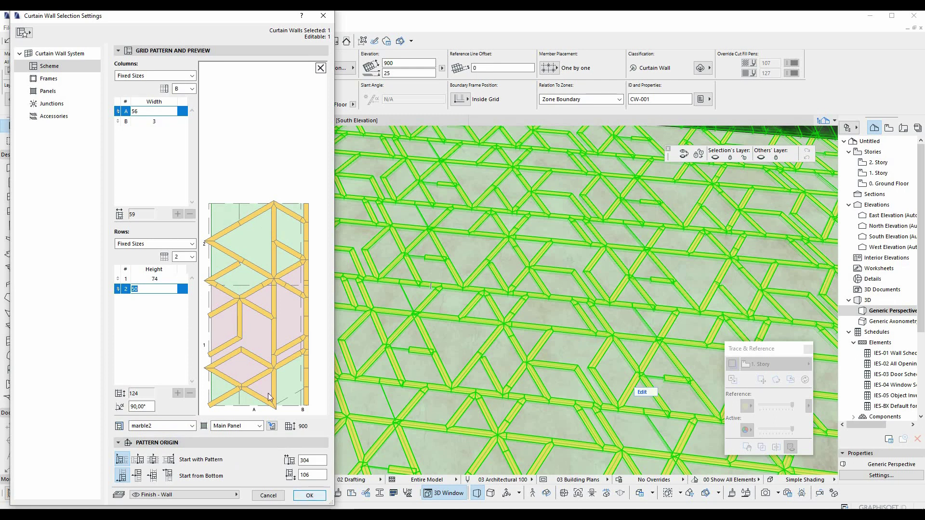
left_click(243, 361)
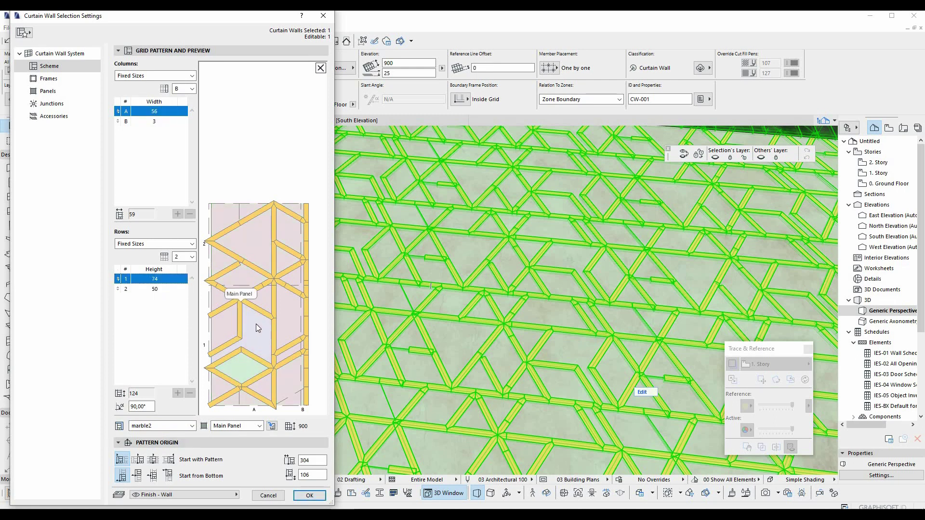
left_click(253, 330)
left_click(229, 334)
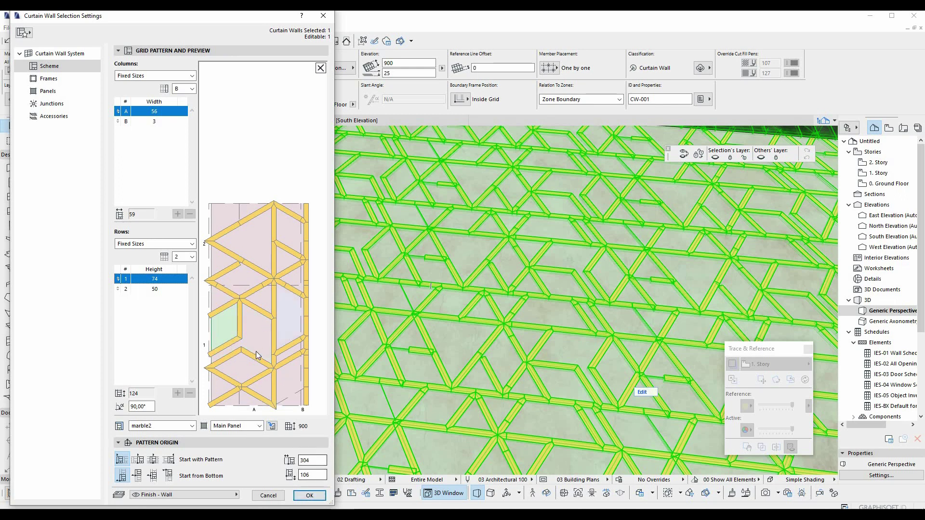
left_click(266, 164)
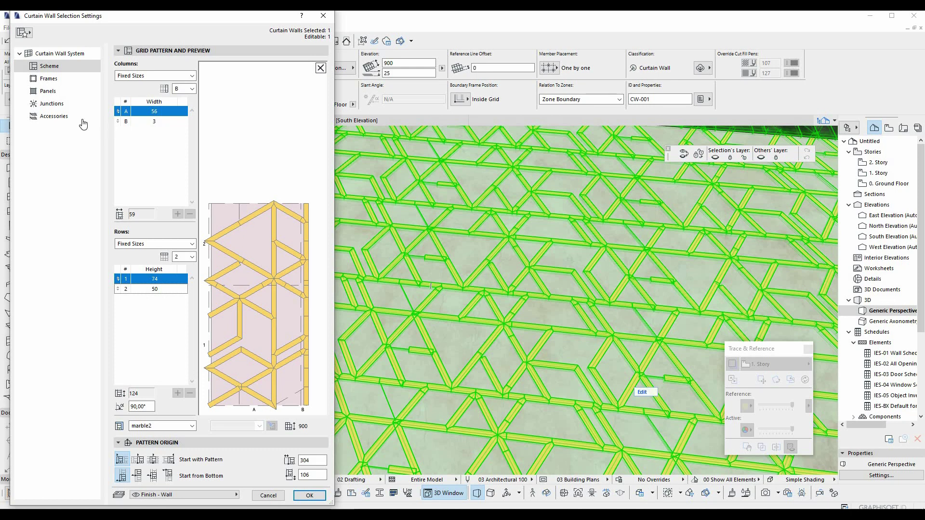
Give marble2 an EN-03 Gravel base material and marble1 EN-02 Sand, then confirm with OK.
left_click(63, 103)
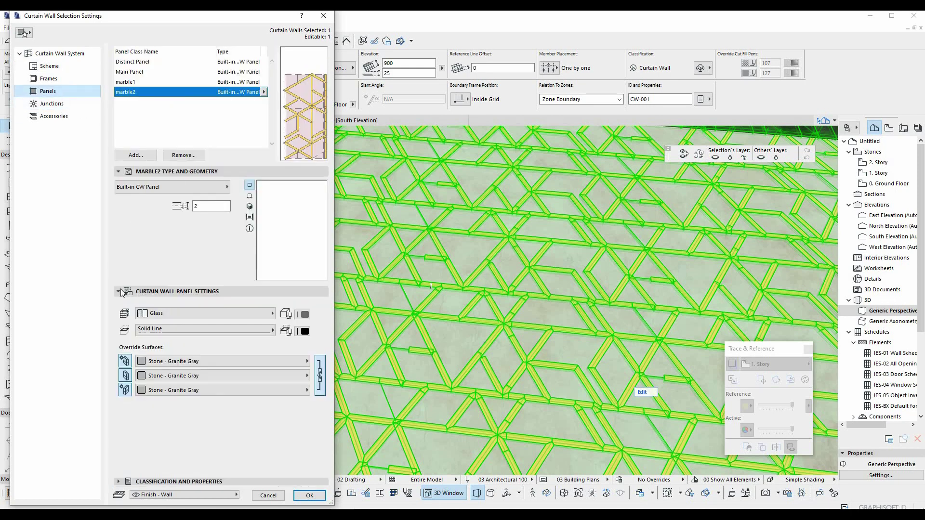
left_click(186, 313)
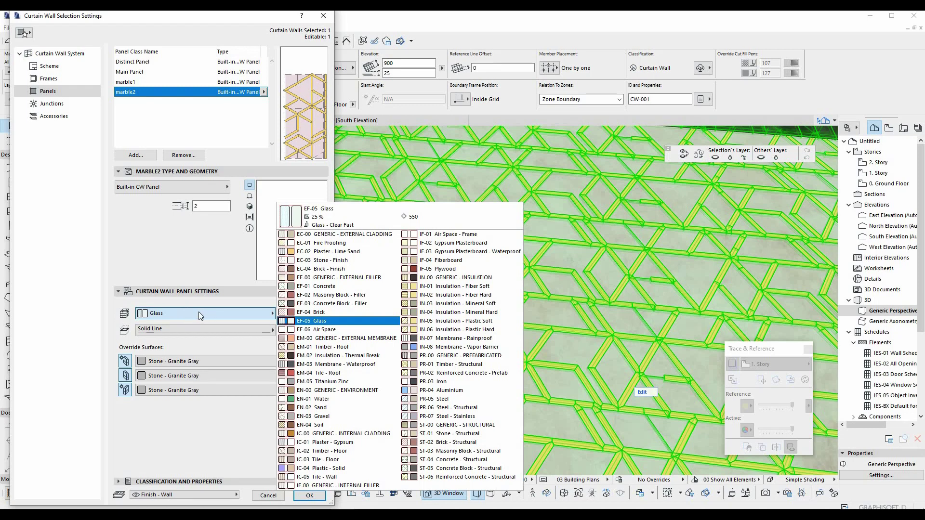
left_click(324, 416)
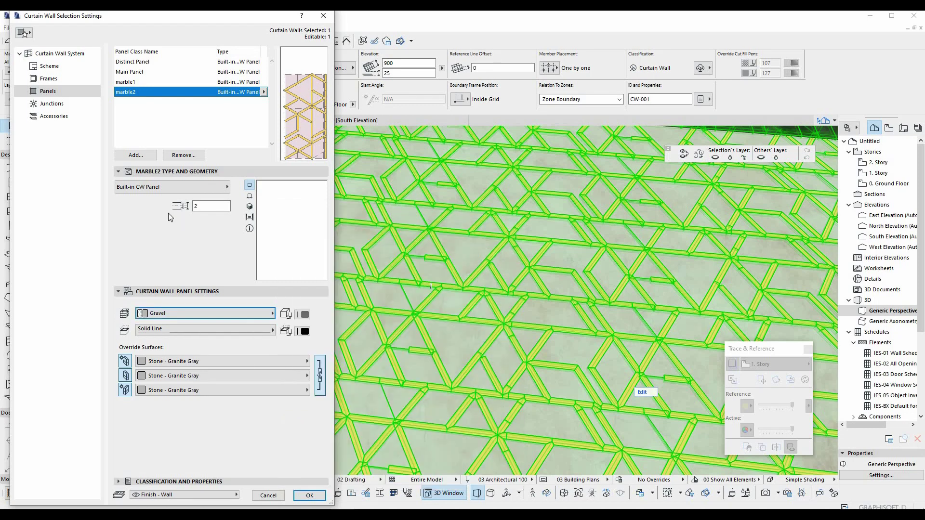
left_click(147, 83)
left_click(193, 313)
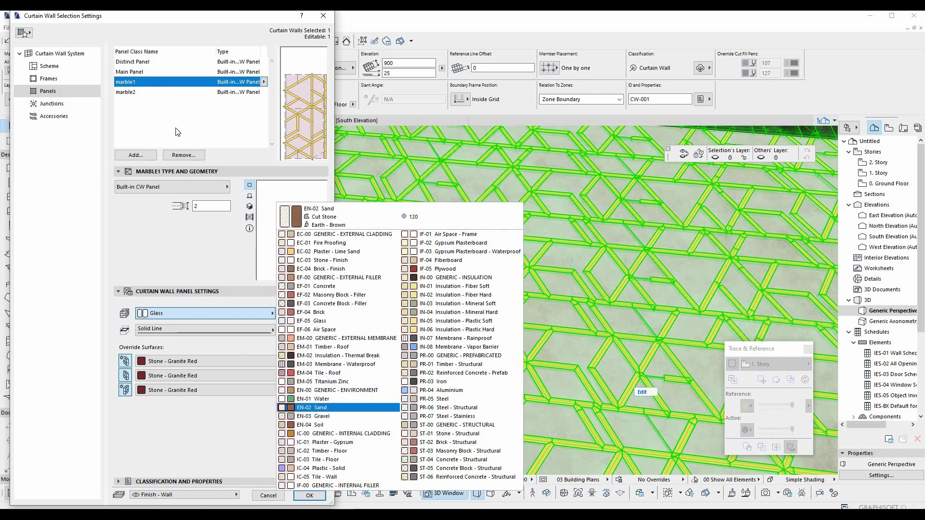
left_click(368, 408)
left_click(310, 495)
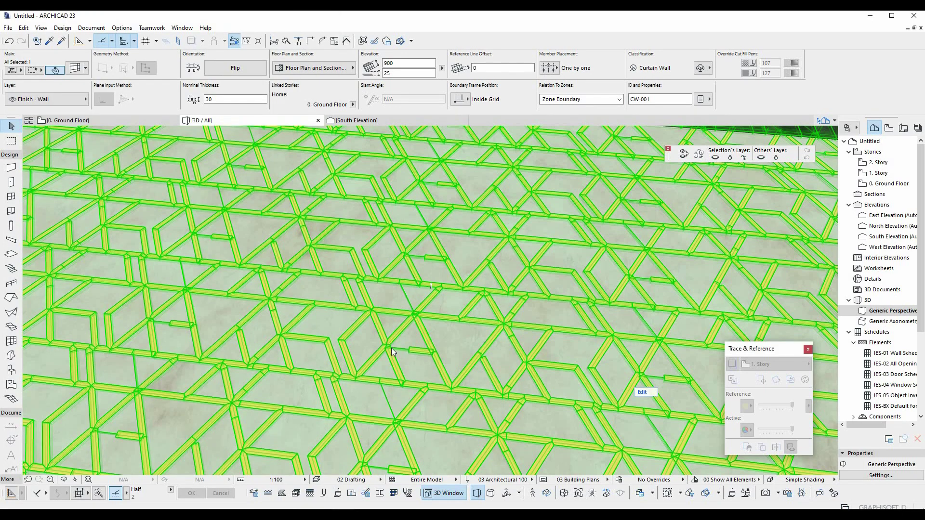
Orbit around the gray-and-pink granite floor in 3D, then reopen the curtain wall settings.
middle_click_drag(391, 348, 409, 343, "shift")
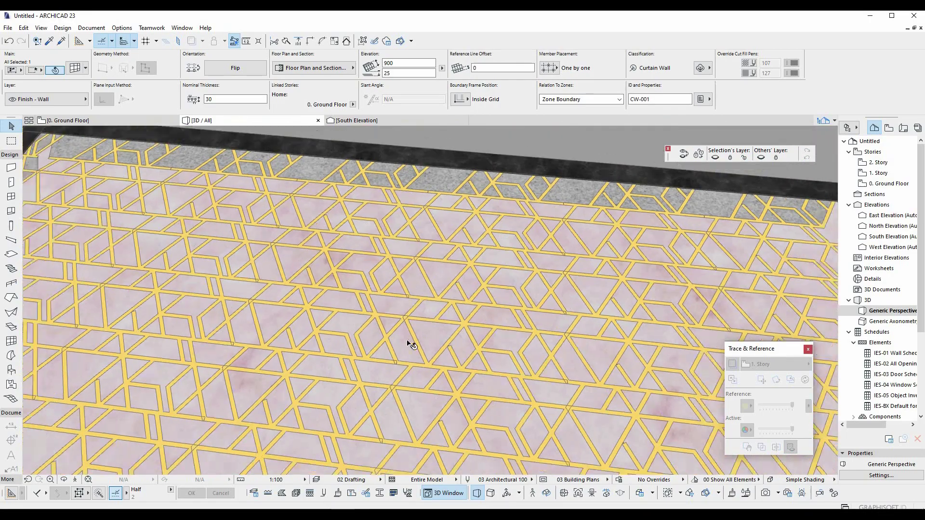
scroll(412, 345, "down", 5)
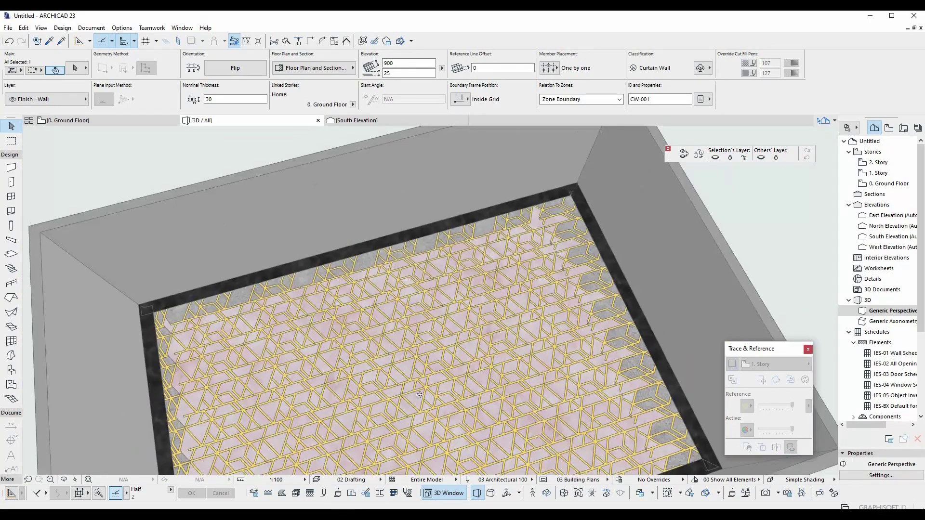
mouse_move(351, 382)
middle_mouse_down("shift")
mouse_move(557, 377)
mouse_move(319, 312)
middle_mouse_up("shift")
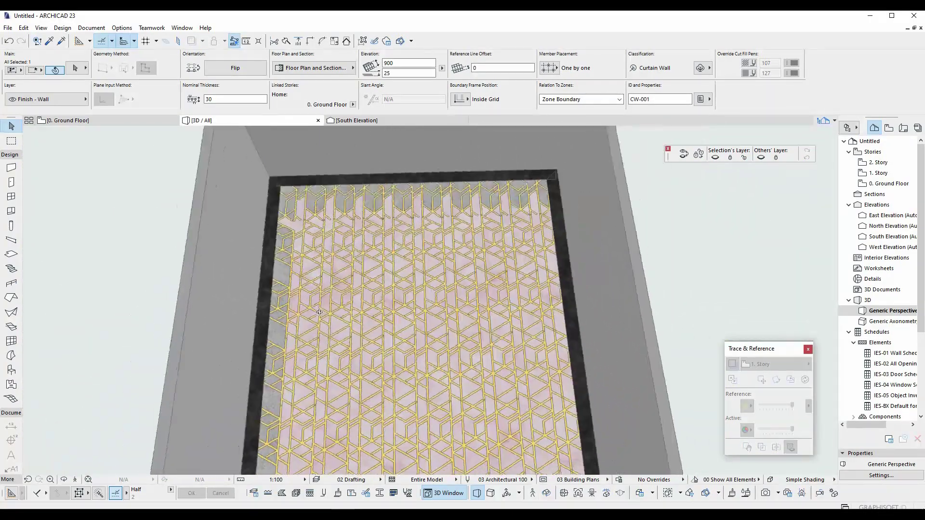
scroll(280, 307, "up", 3)
scroll(322, 268, "up", 3)
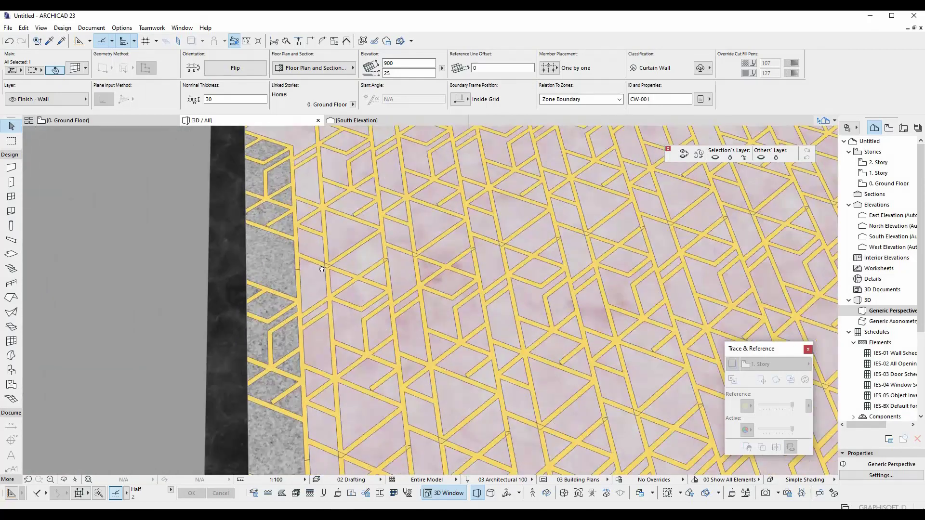
scroll(309, 365, "down", 3)
mouse_move(309, 364)
middle_mouse_down("shift")
mouse_move(294, 424)
mouse_move(236, 405)
middle_mouse_up("shift")
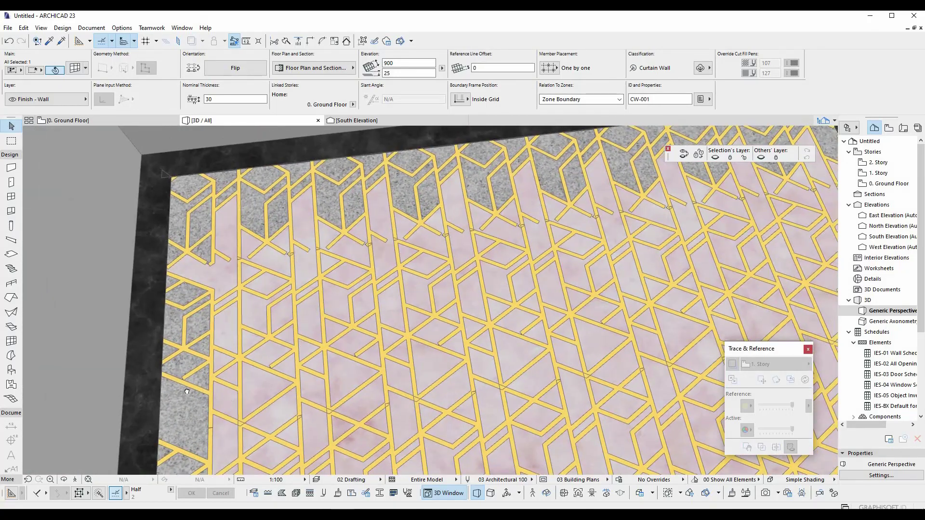
scroll(187, 391, "down", 3)
scroll(306, 309, "down", 2)
scroll(358, 306, "up", 3)
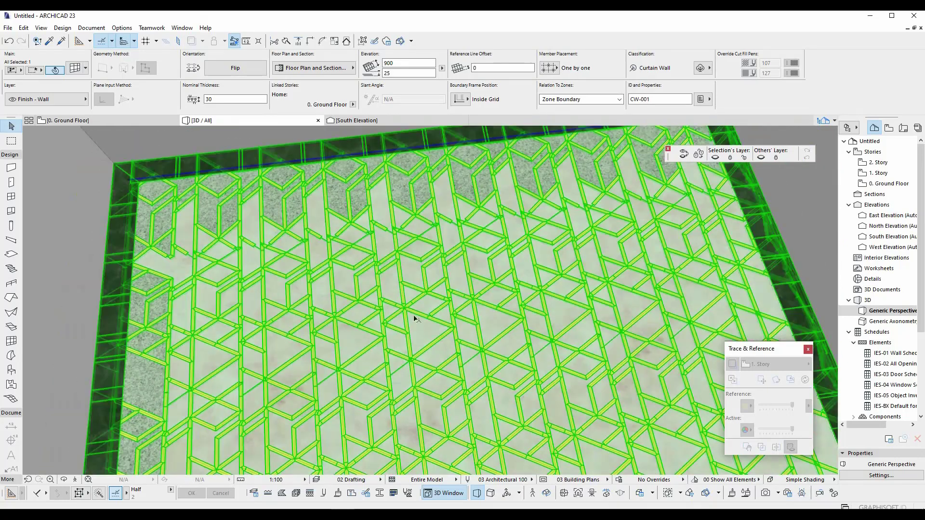
scroll(616, 372, "down", 1)
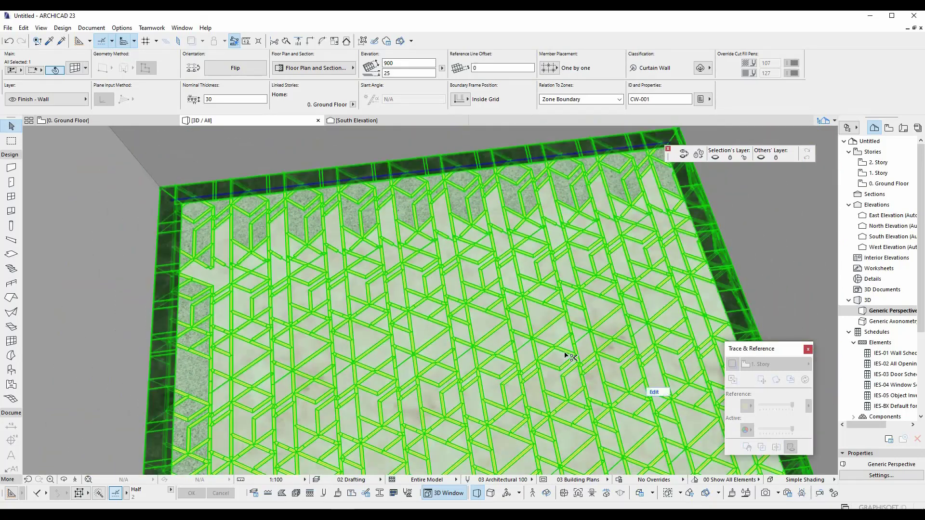
key("ctrl+t")
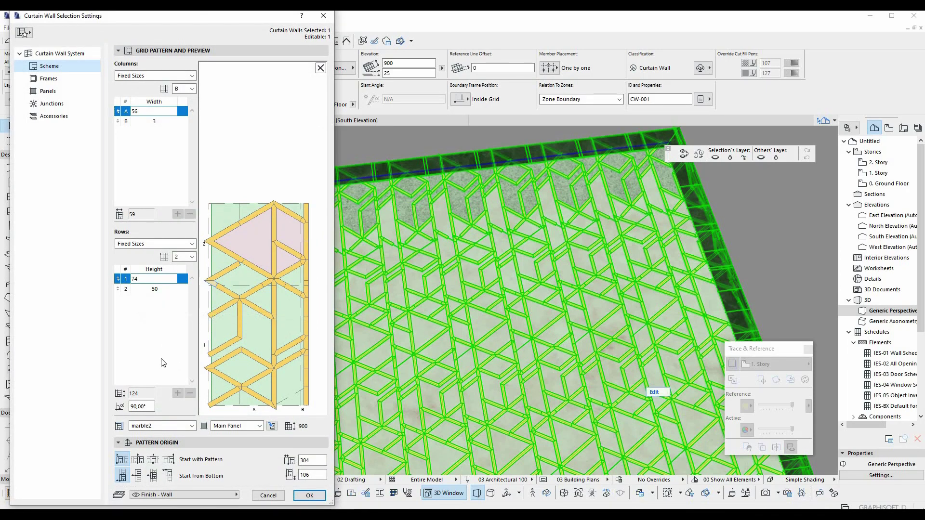
Reset the selected pattern panel and make marble1 the main panel class.
left_click(158, 425)
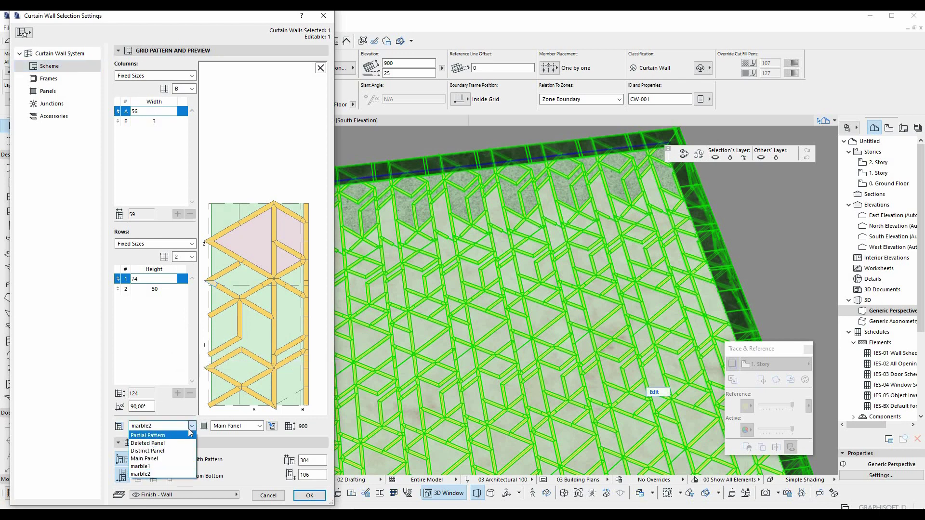
left_click(160, 435)
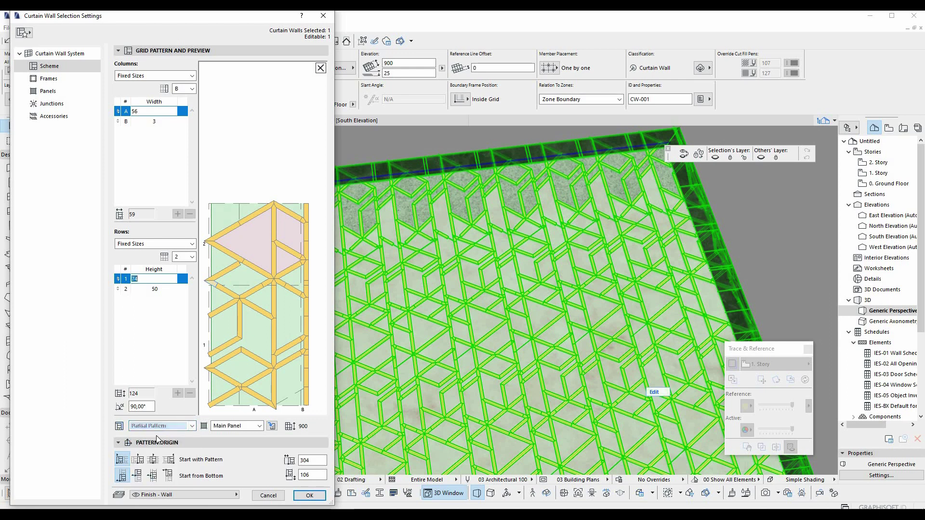
left_click(251, 429)
left_click(245, 470)
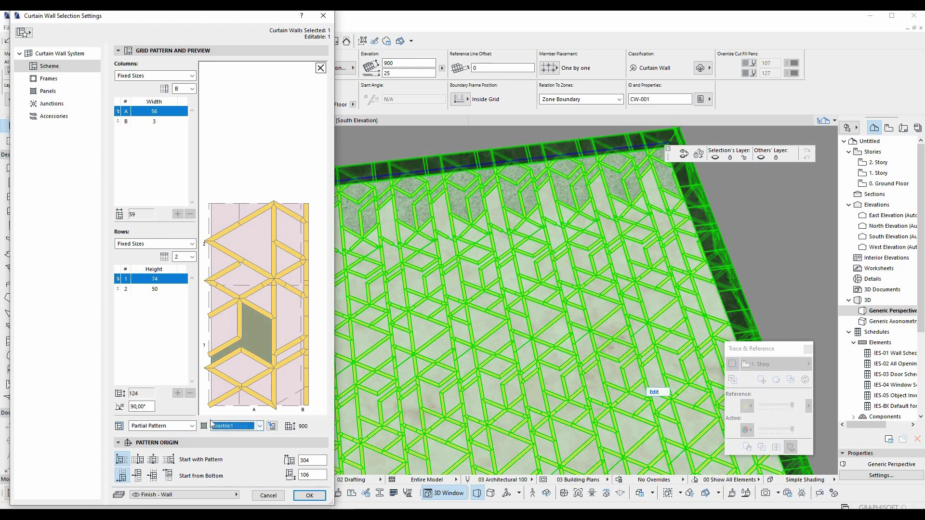
Assign a different panel finish to the upper triangle of the pattern.
left_click(267, 254)
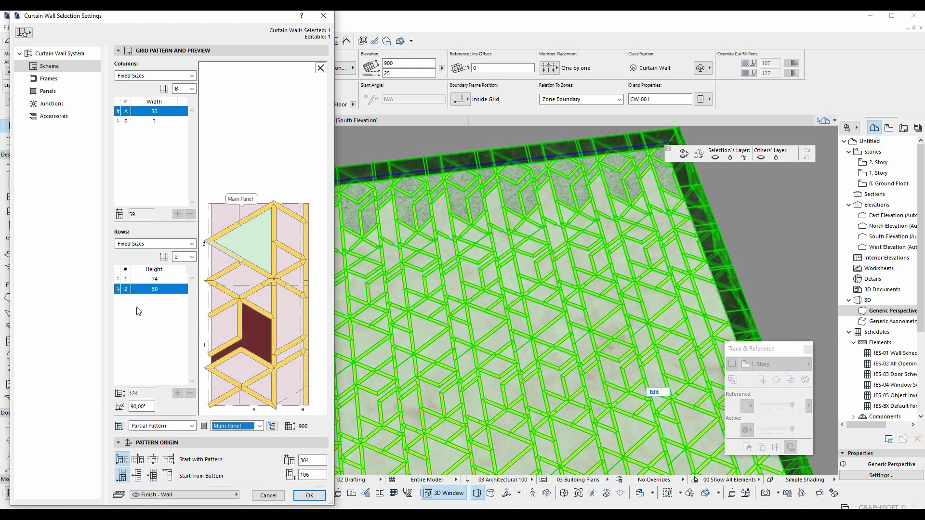
left_click(239, 427)
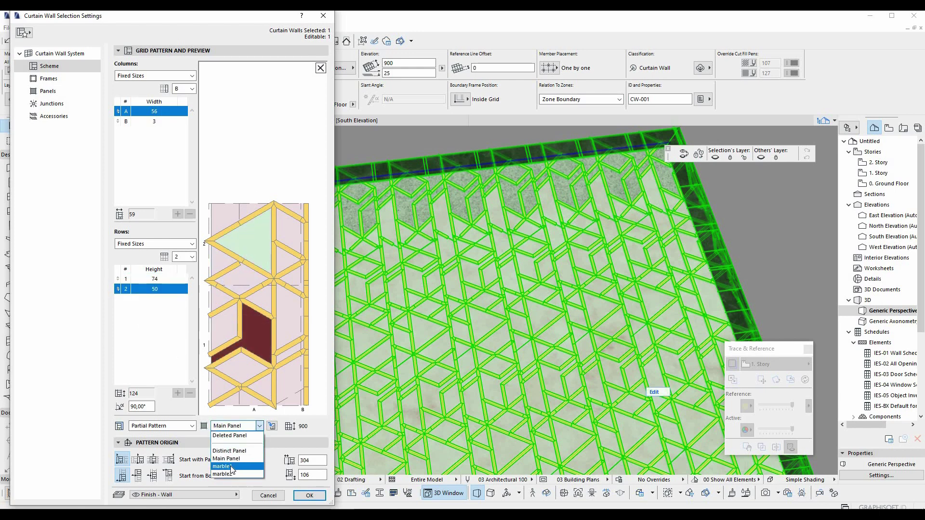
key("Up")
key("Up")
key("Up")
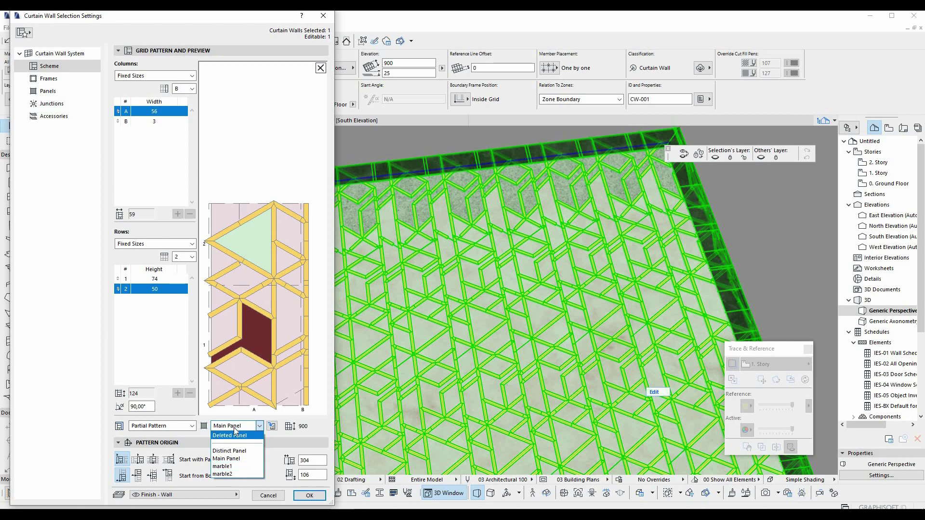
key("Down")
left_click(232, 451)
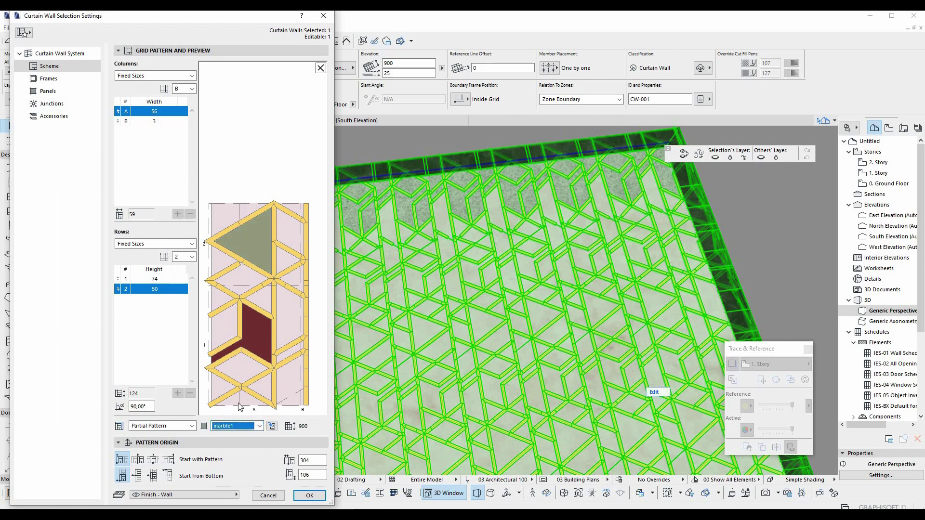
Assign marble2 to the right-hand and upper-right panels of the pattern.
left_click(247, 370)
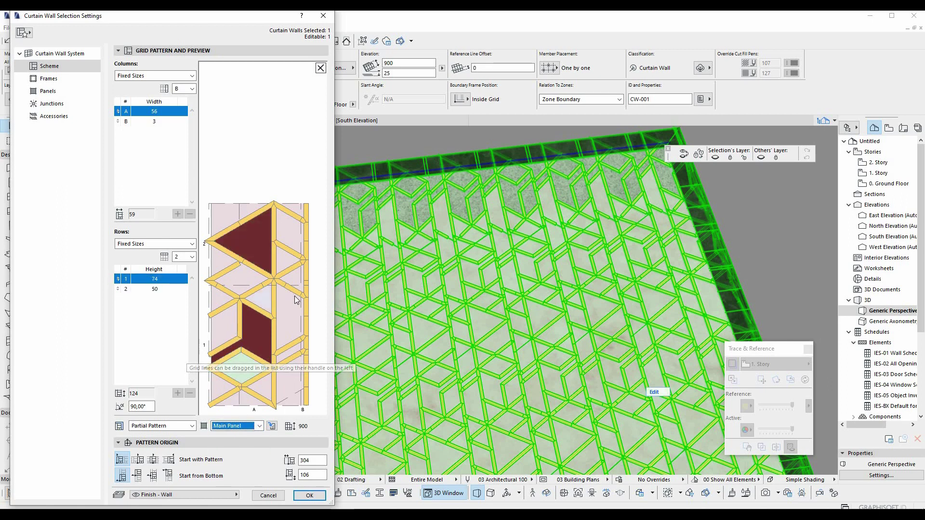
left_click(291, 318)
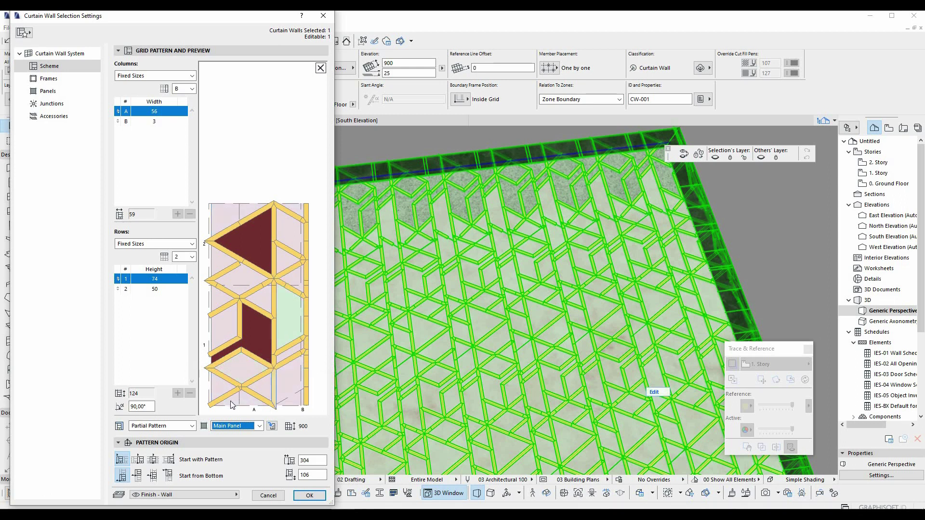
left_click(259, 426)
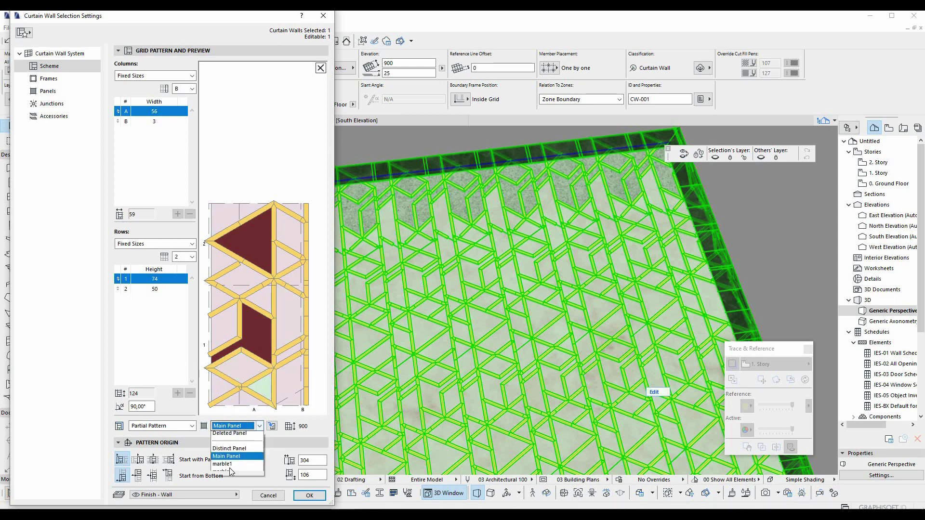
left_click(235, 474)
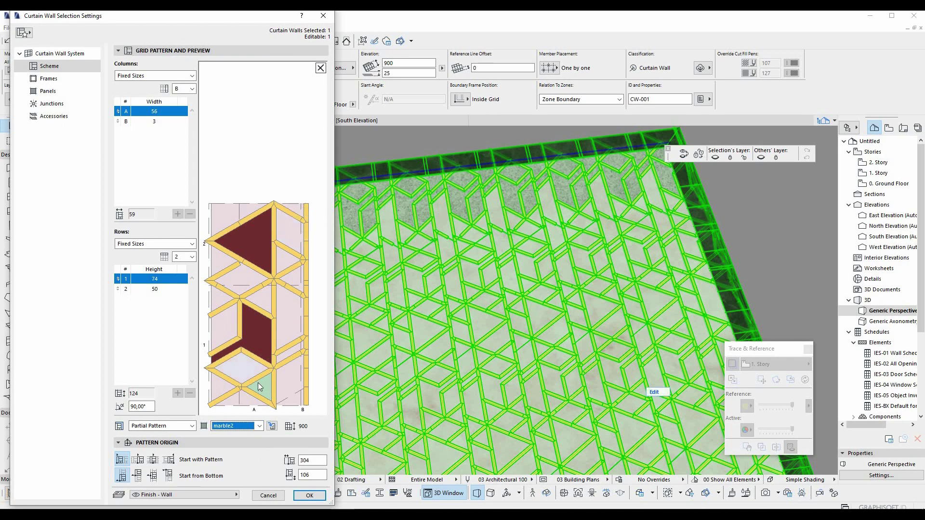
left_click(293, 278)
left_click(236, 426)
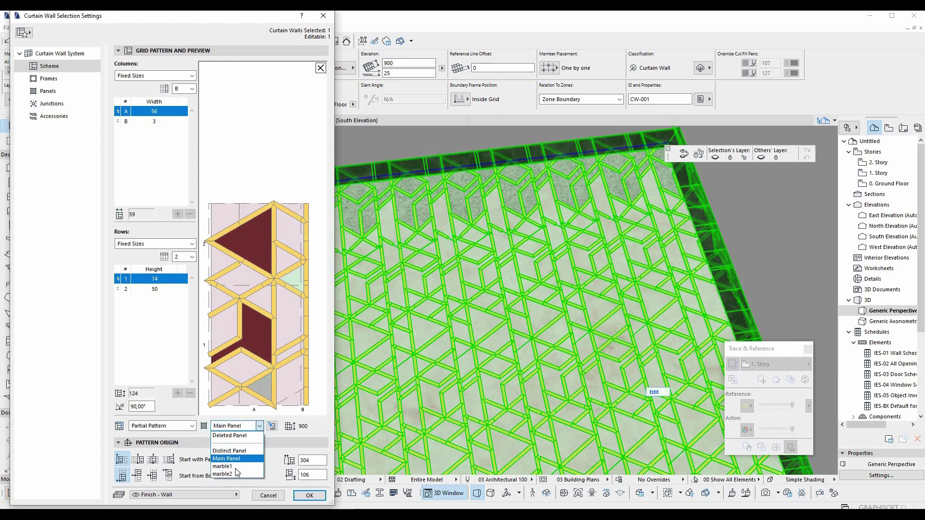
left_click(236, 473)
Keep the lower diamond dark red and assign marble1 to the chosen panels.
left_click(236, 373)
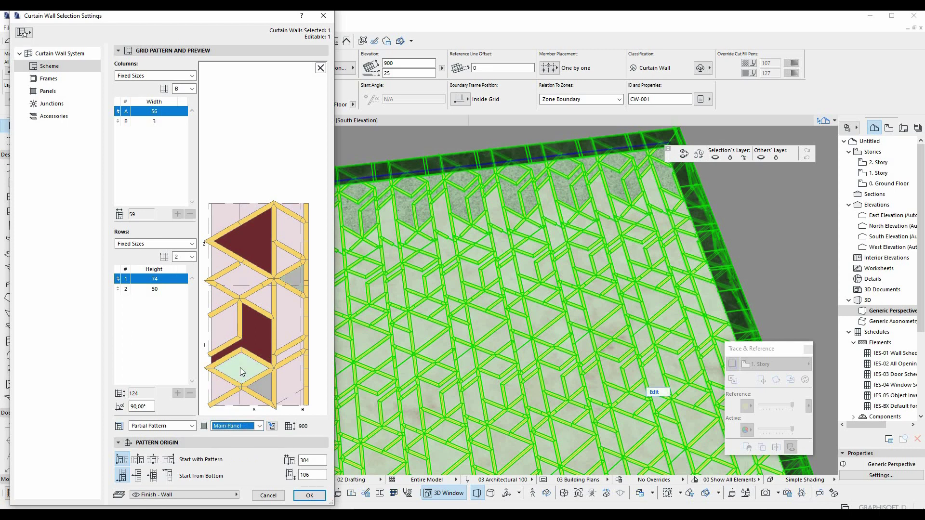
left_click(236, 426)
left_click(235, 412)
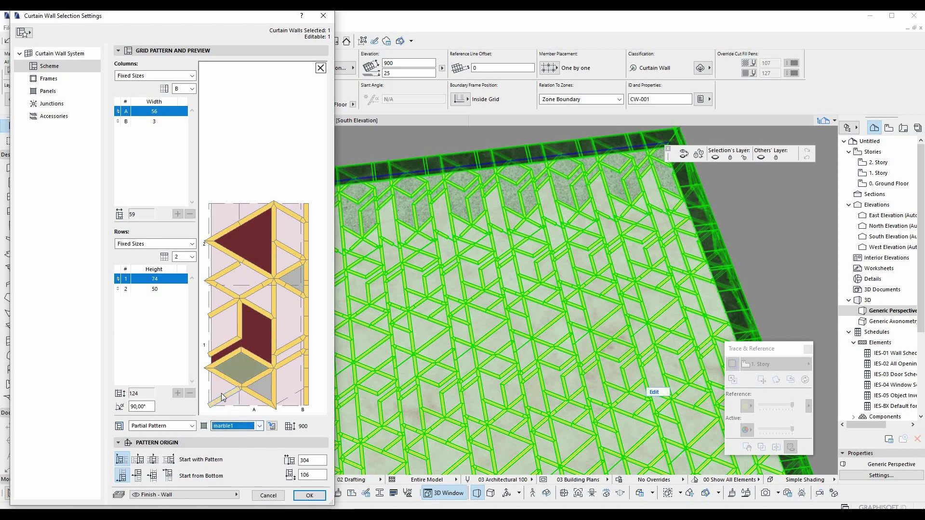
left_click(241, 426)
left_click(231, 462)
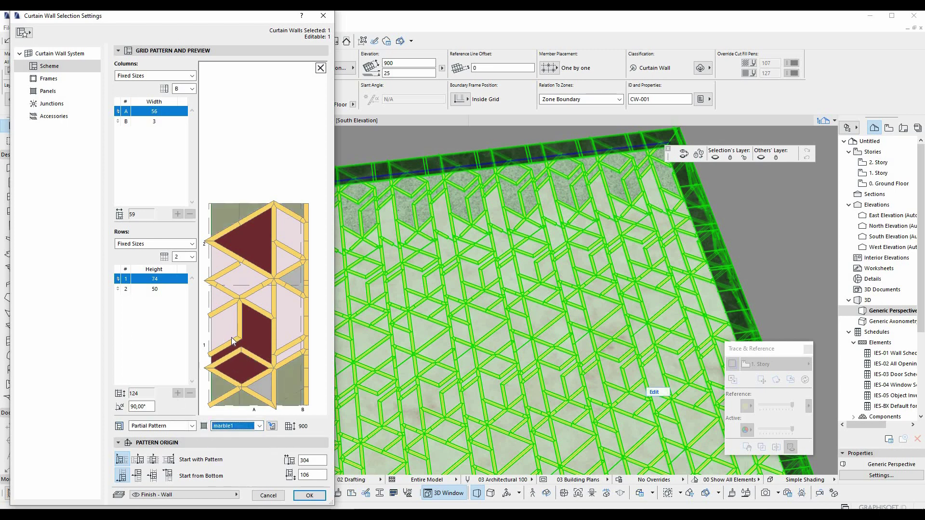
left_click(229, 333)
left_click(229, 427)
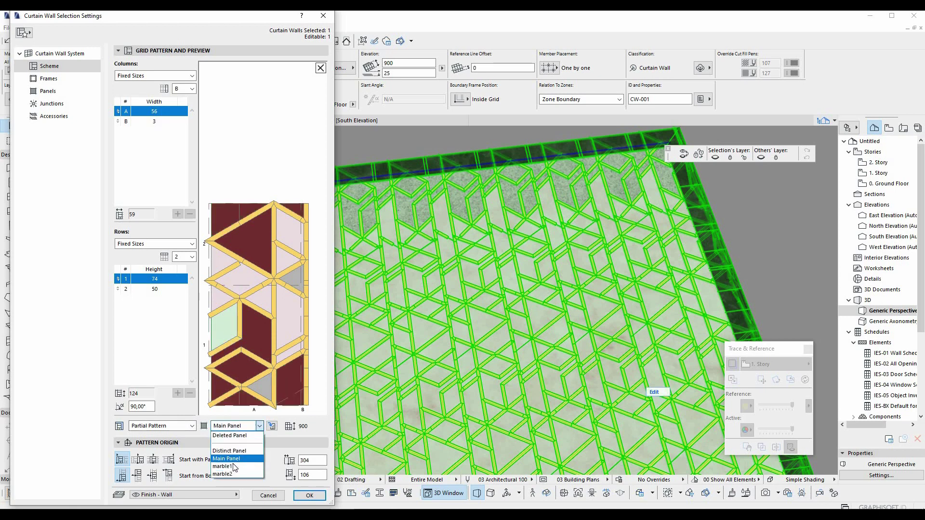
left_click(270, 345)
Keep the right panel on Main Panel, give the left panel a stone finish, and apply.
left_click(283, 328)
left_click(236, 426)
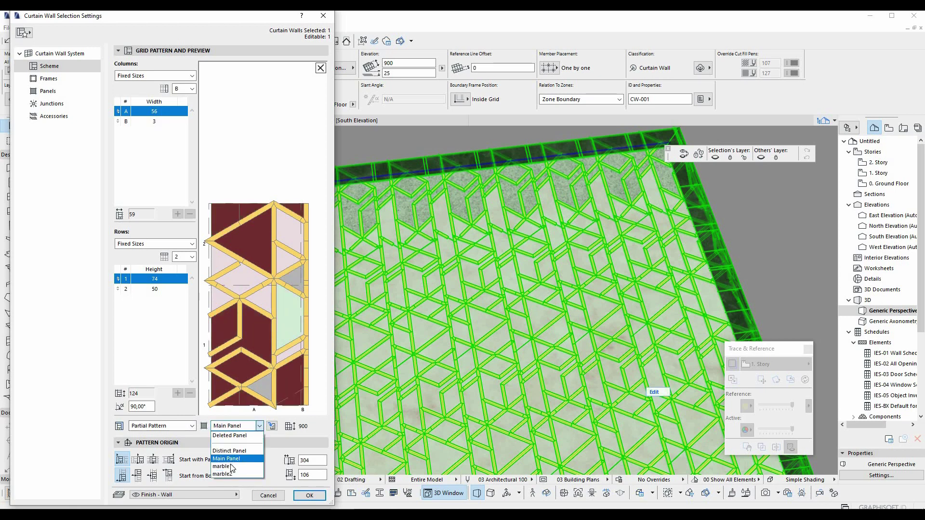
left_click(294, 371)
left_click(287, 354)
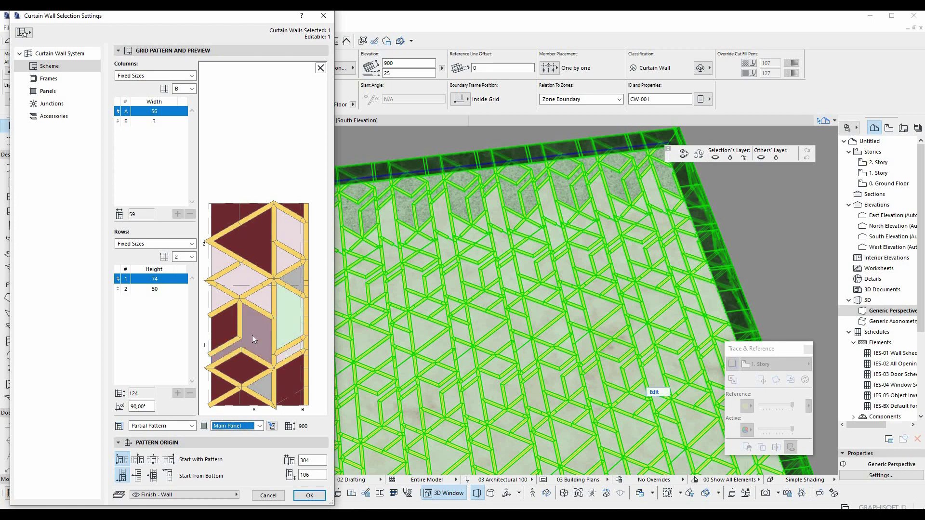
left_click(230, 322)
left_click(240, 427)
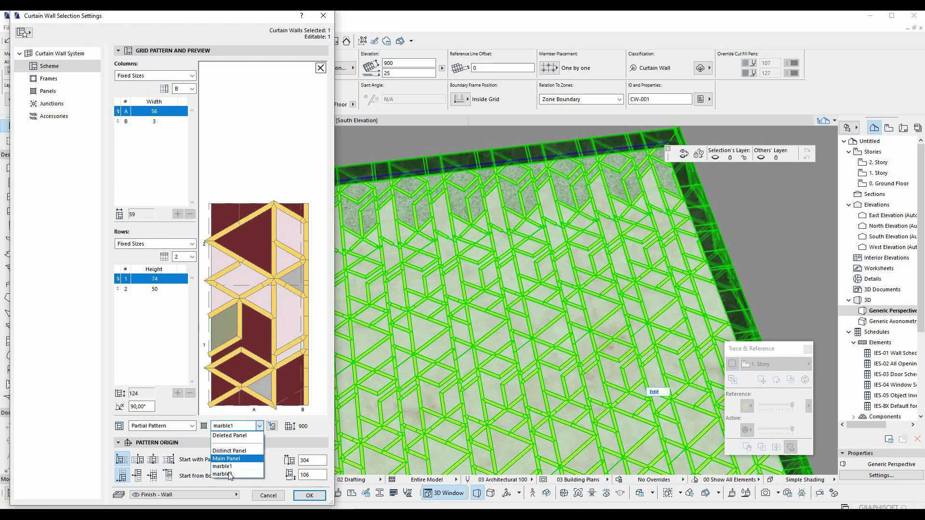
left_click(227, 470)
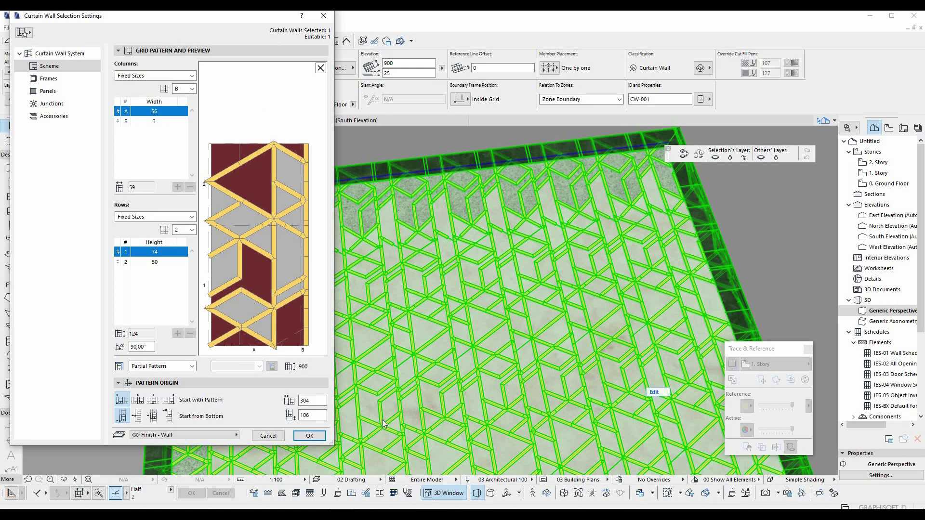
key("Return")
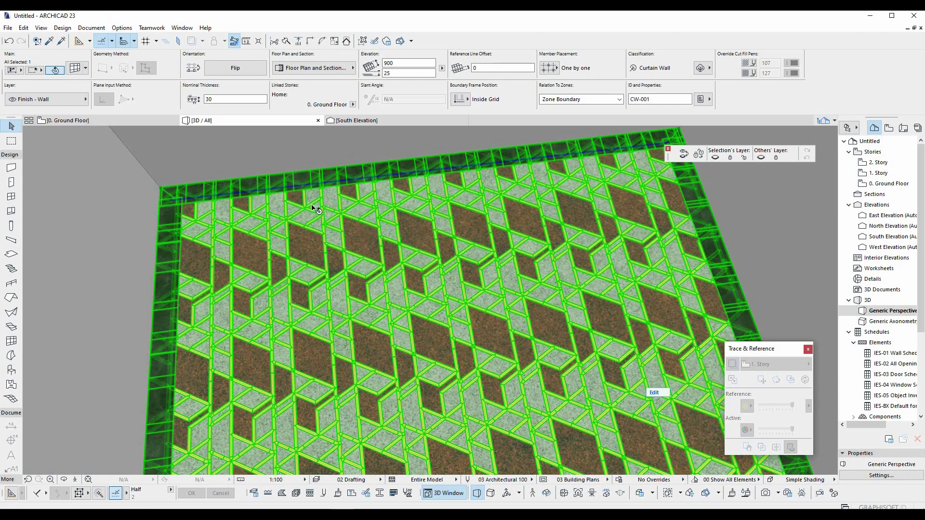
Deselect the floor and orbit to view the red-and-gray granite floor with gold joints.
key("Escape")
scroll(318, 204, "down", 5)
mouse_move(400, 249)
left_mouse_down()
mouse_move(588, 264)
mouse_move(453, 318)
left_mouse_up()
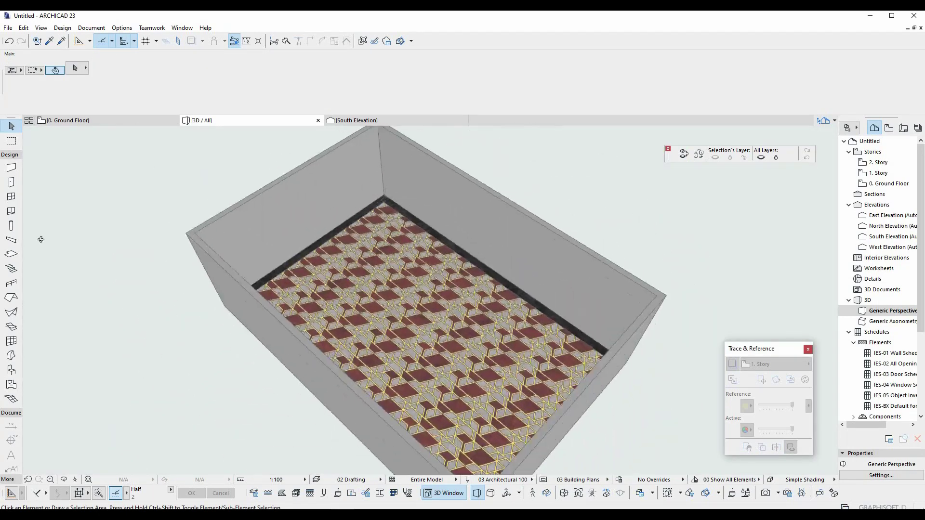
left_click_drag(223, 333, 121, 338)
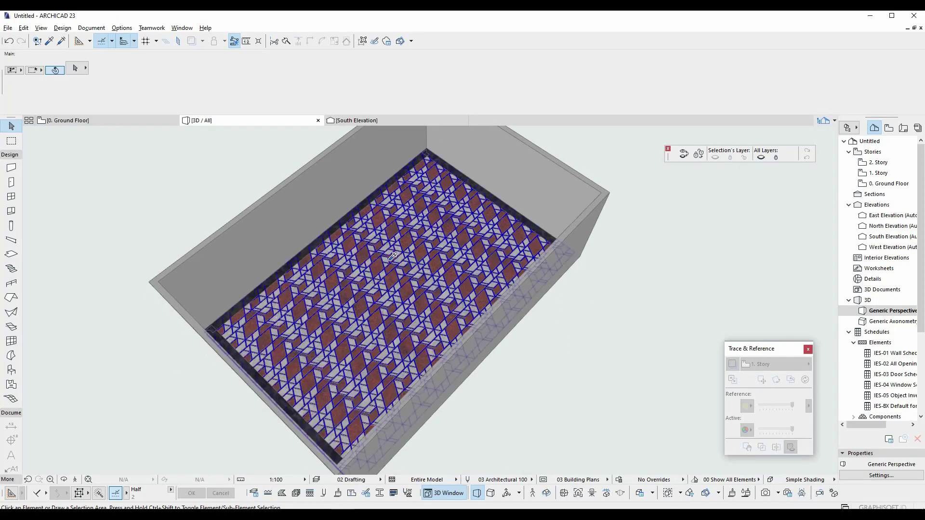
left_click(11, 341)
mouse_move(520, 260)
middle_mouse_down("shift")
mouse_move(430, 234)
mouse_move(549, 256)
mouse_move(456, 270)
mouse_move(504, 248)
middle_mouse_up("shift")
On the Ground Floor plan, hide the trace image and copy the room's walls to the right.
key("Escape")
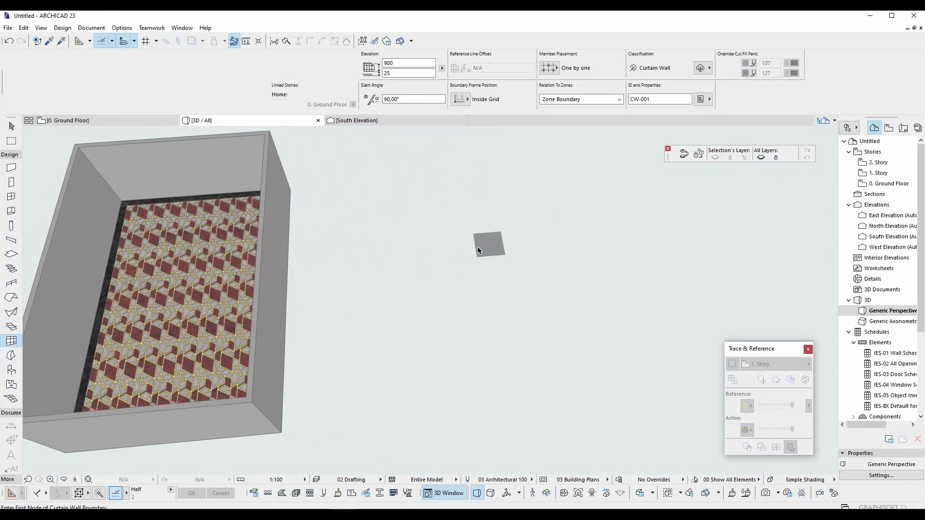
key("F2")
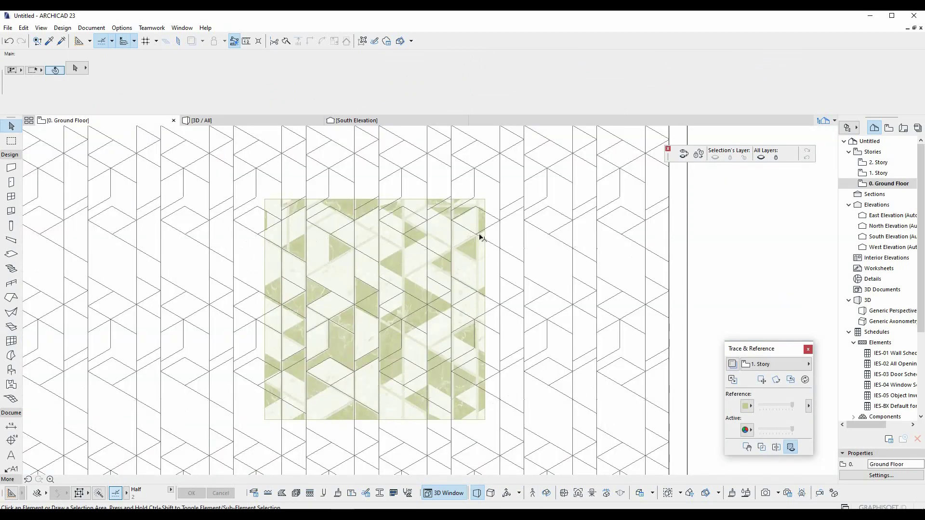
scroll(479, 233, "down", 5)
left_click(193, 41)
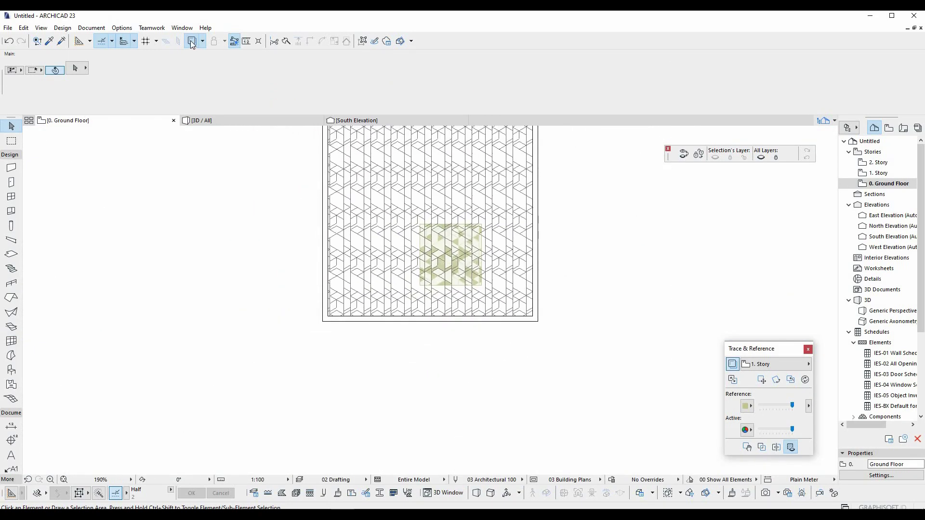
scroll(374, 300, "down", 3)
middle_click_drag(347, 316, 319, 280)
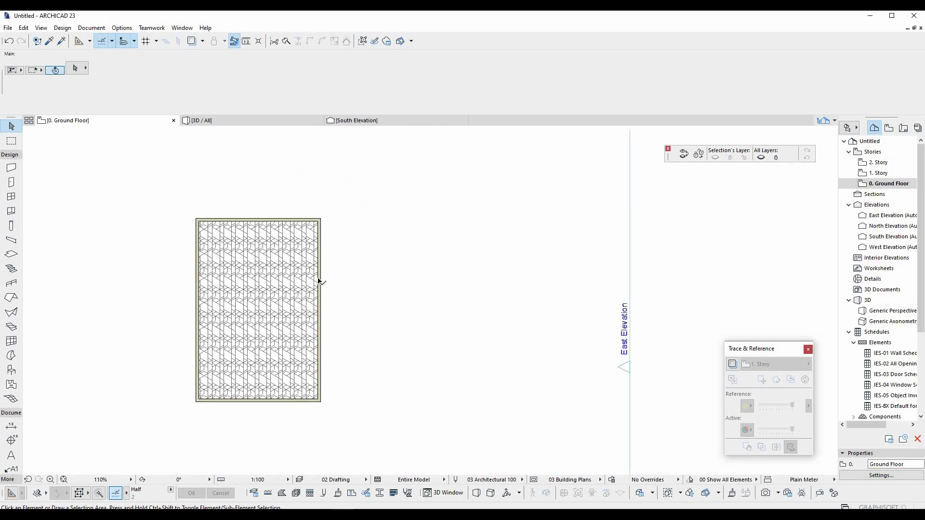
left_click(321, 282)
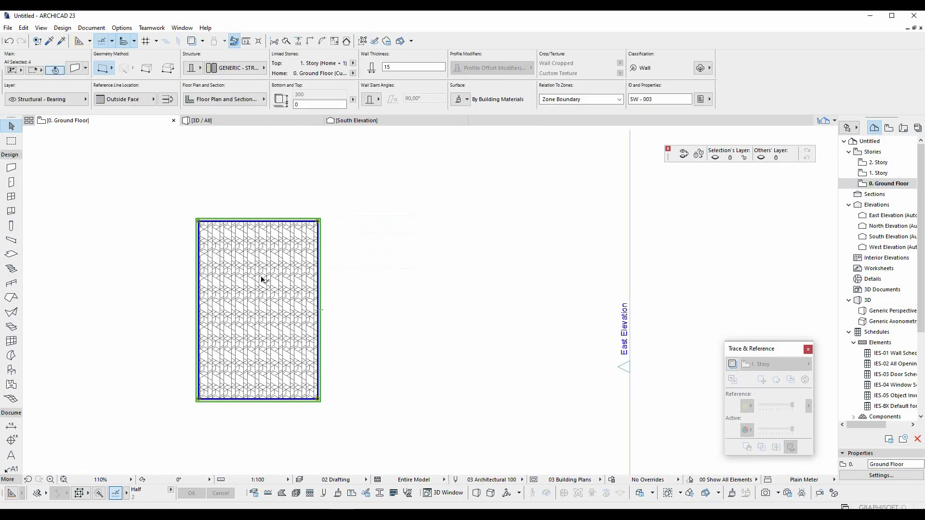
left_click_drag(235, 280, 443, 288)
left_click(427, 287)
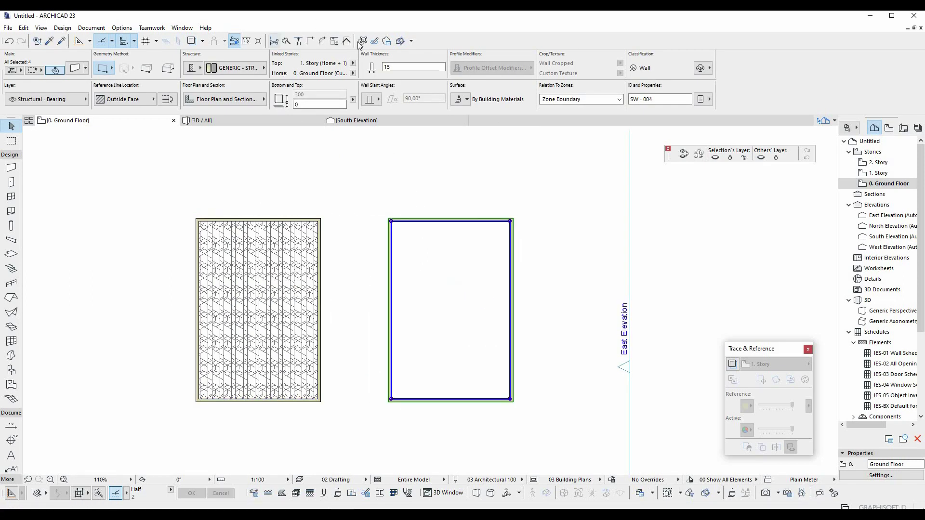
Offset the copy's right edge into an L shape and give it a curtain-wall floor.
left_click(514, 303)
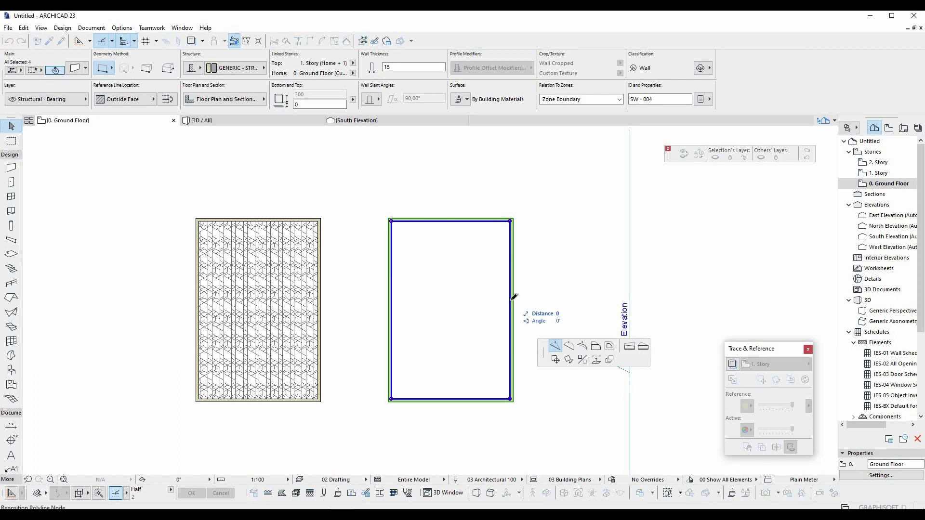
left_click(515, 264)
left_click(596, 315)
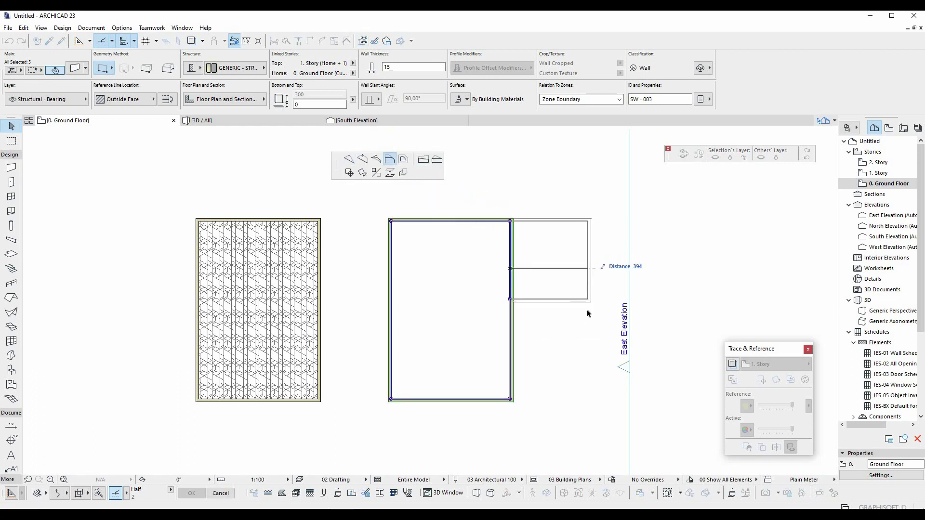
left_click(594, 255)
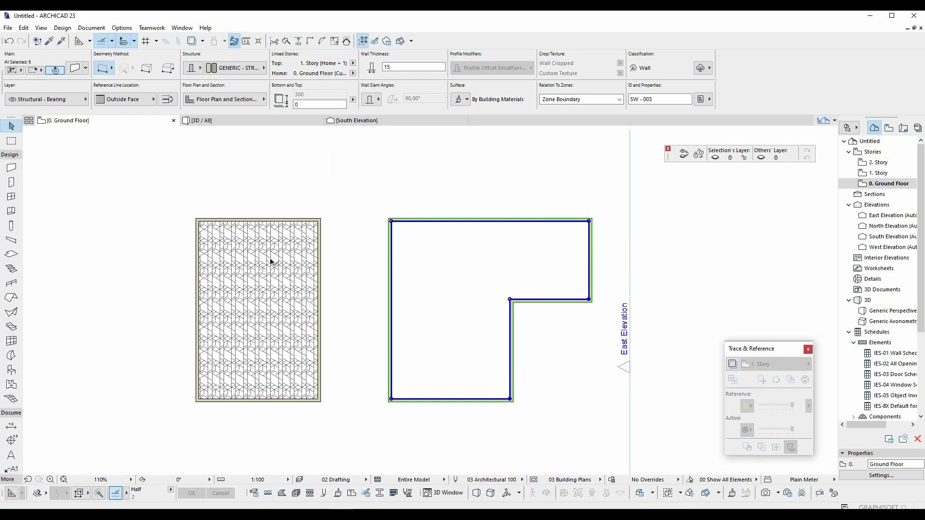
left_click(269, 256, "alt")
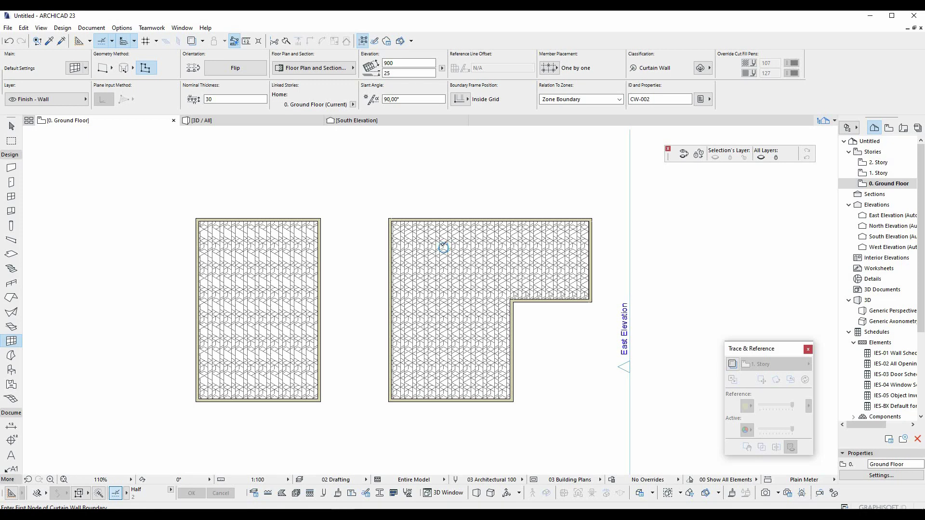
key("F3")
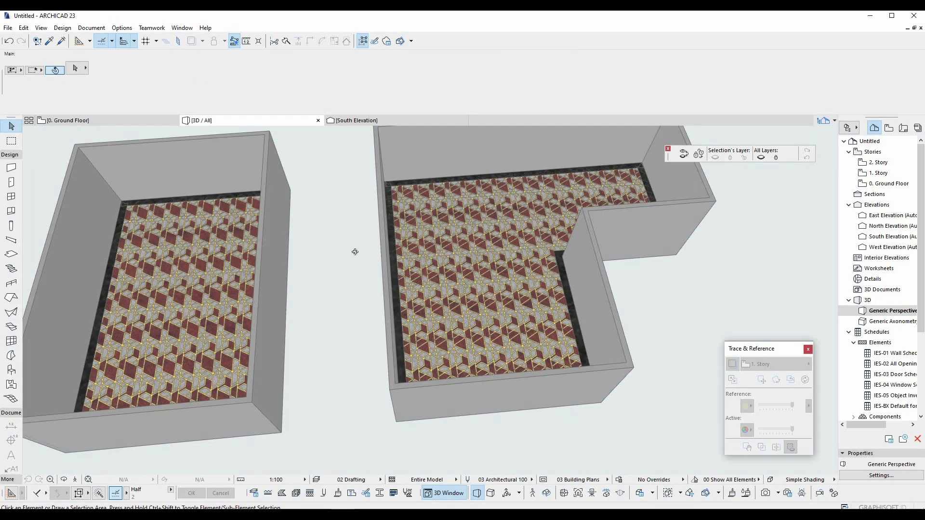
Orbit and zoom around both rooms' granite lattice floors, then select the curtain-wall floor.
left_click_drag(355, 251, 276, 281)
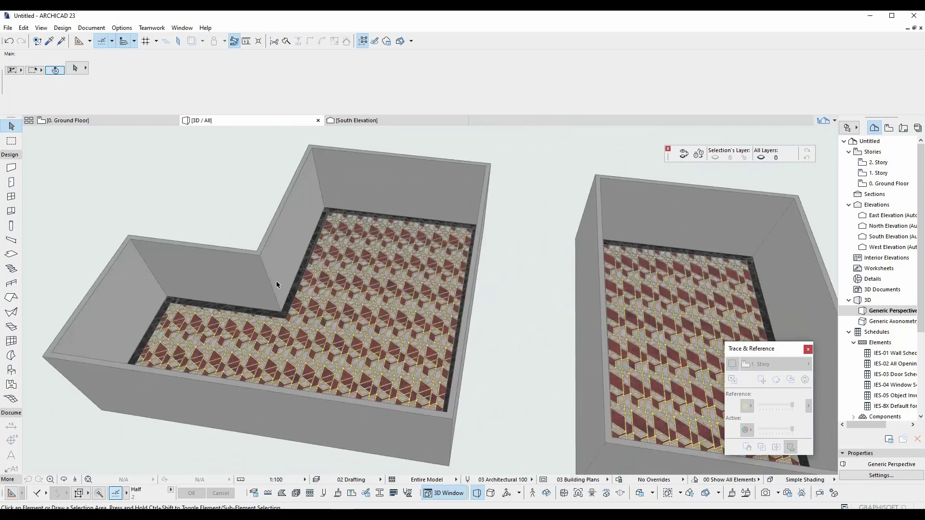
scroll(406, 310, "up", 5)
left_click_drag(405, 310, 507, 351)
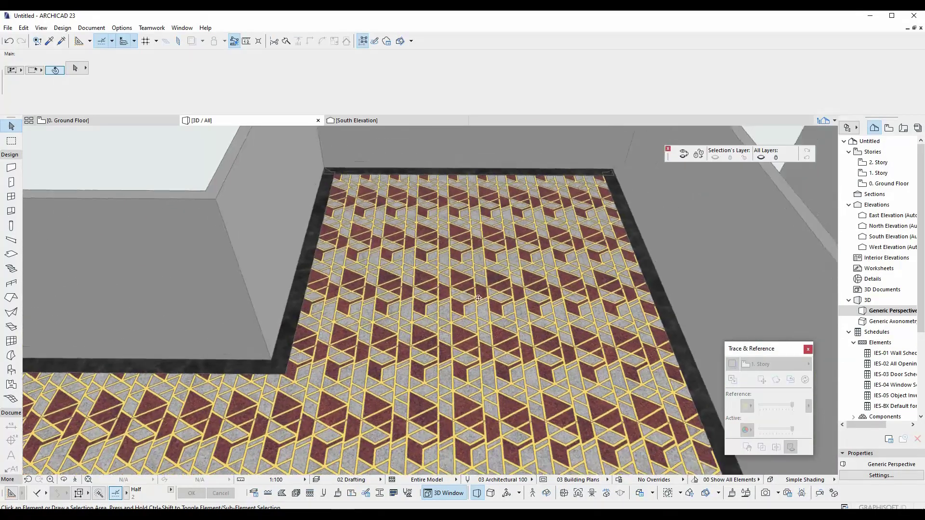
scroll(507, 351, "up", 3)
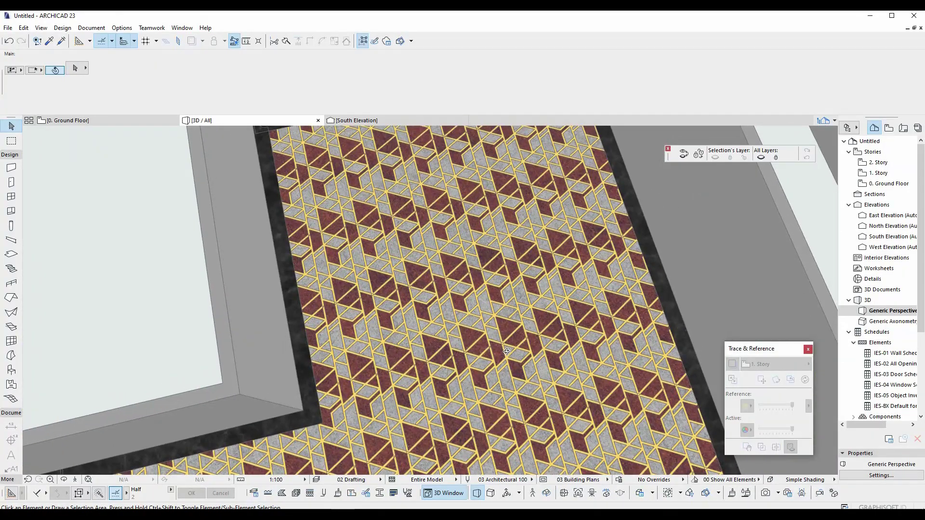
mouse_move(507, 351)
left_mouse_down()
mouse_move(377, 274)
mouse_move(513, 326)
mouse_move(414, 271)
mouse_move(453, 292)
mouse_move(331, 301)
left_mouse_up()
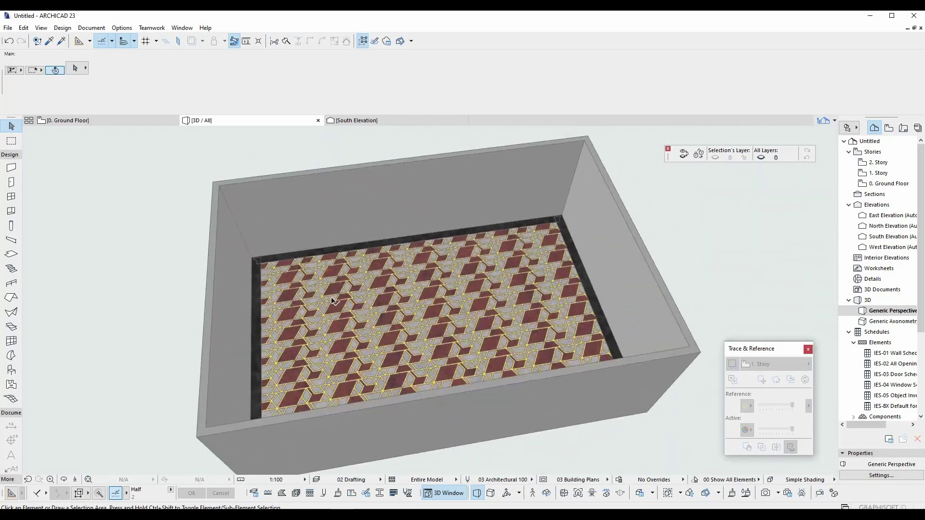
scroll(331, 301, "up", 2)
scroll(458, 299, "up", 2)
scroll(458, 299, "up", 1)
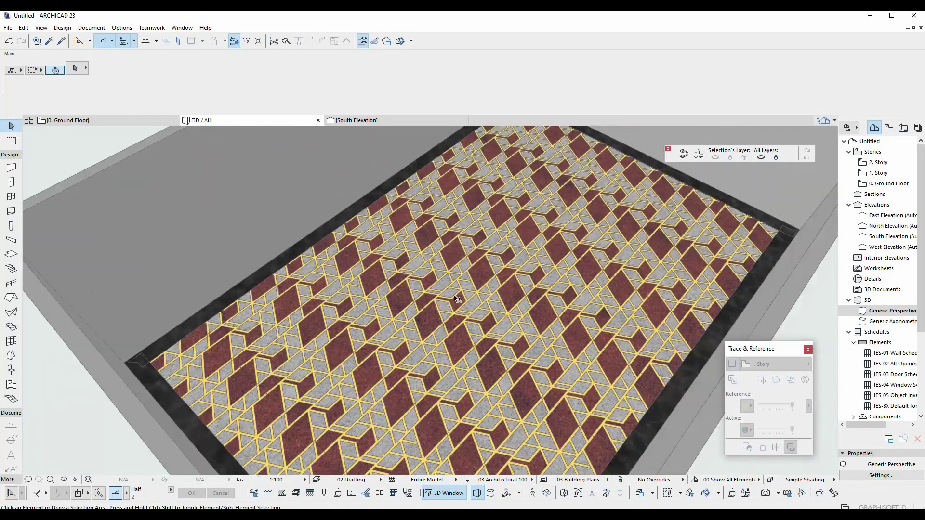
left_click(457, 299)
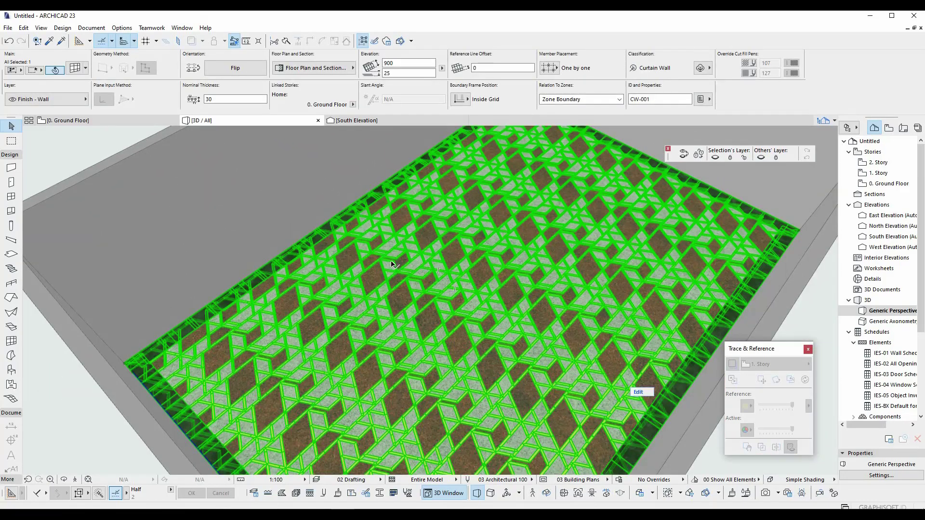
Add a new panel class named marble3 to the curtain-wall floor, duplicated from marble2.
double_click(369, 261)
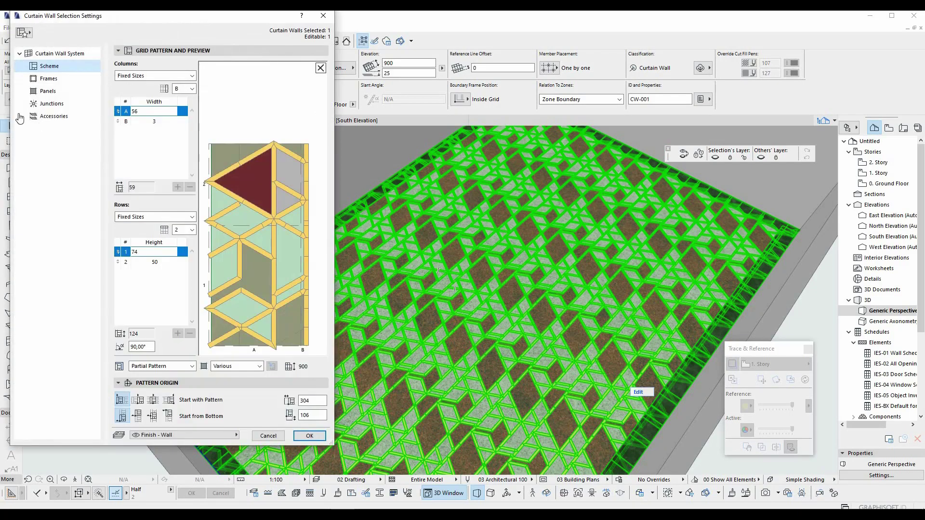
left_click(47, 91)
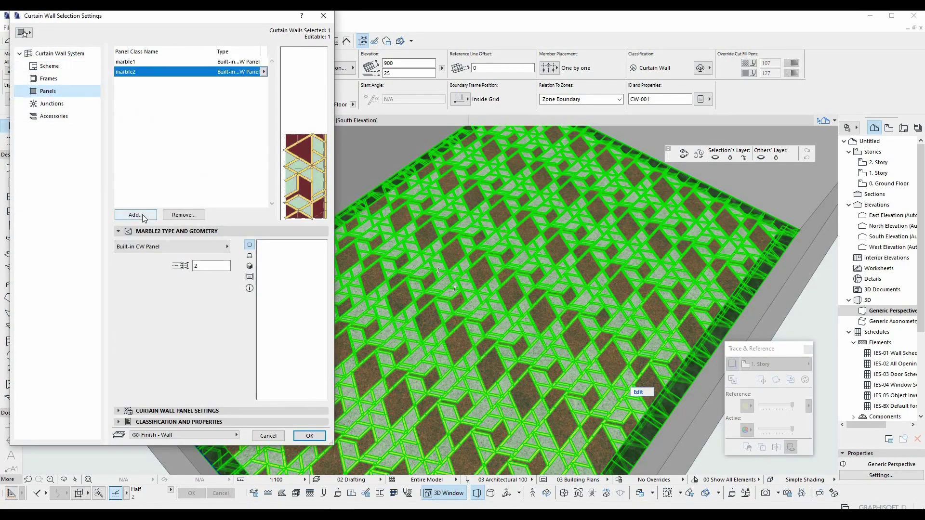
left_click(136, 214)
left_click_drag(415, 173, 405, 174)
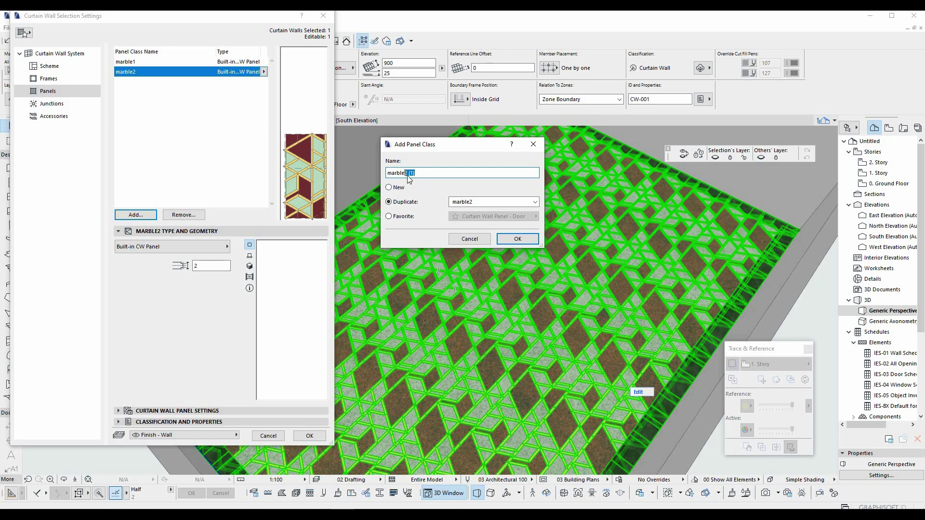
type("3")
left_click(507, 240)
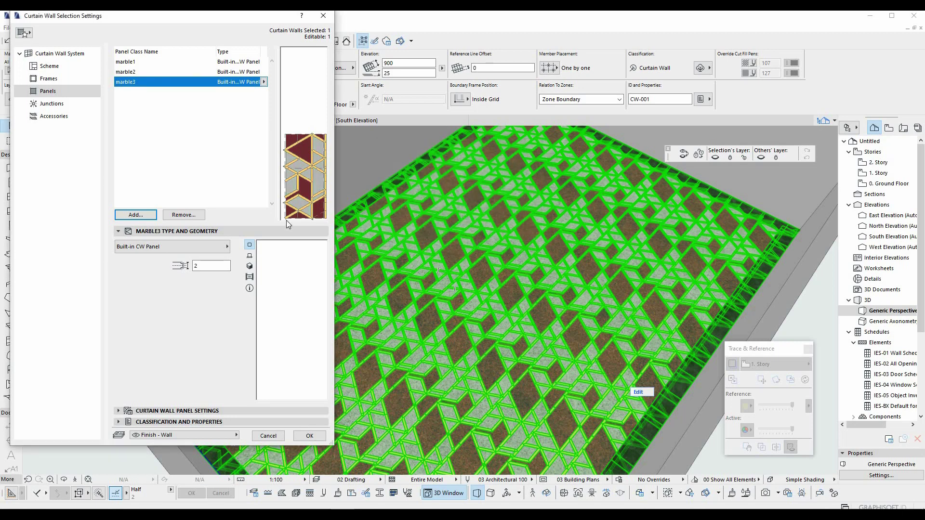
Override marble3's panel surfaces with Stone - Limestone Fine, comparing against the marble1 and marble2 classes.
left_click(169, 412)
left_click(186, 392)
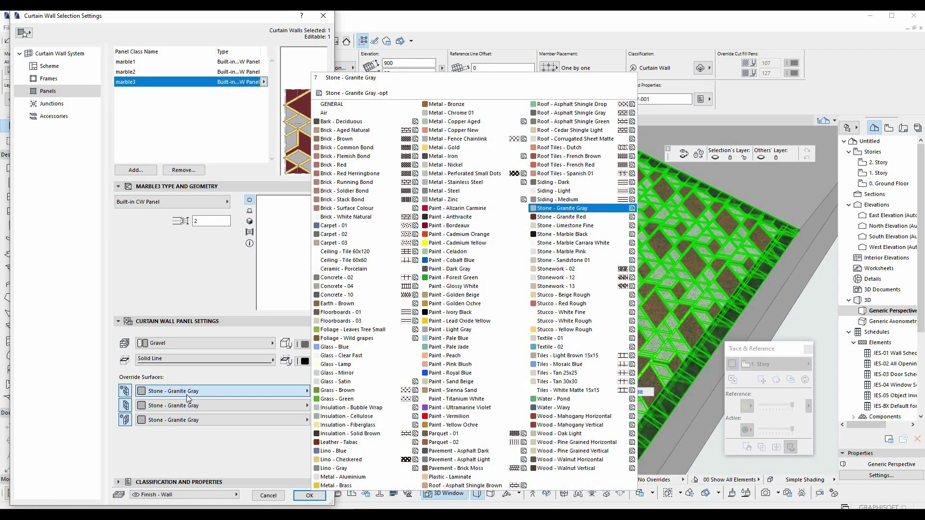
left_click(603, 228)
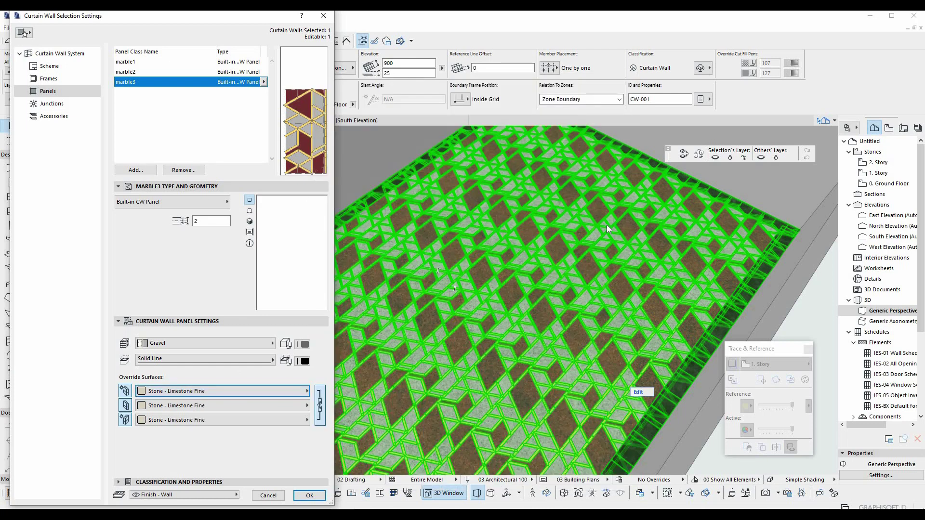
left_click(204, 72)
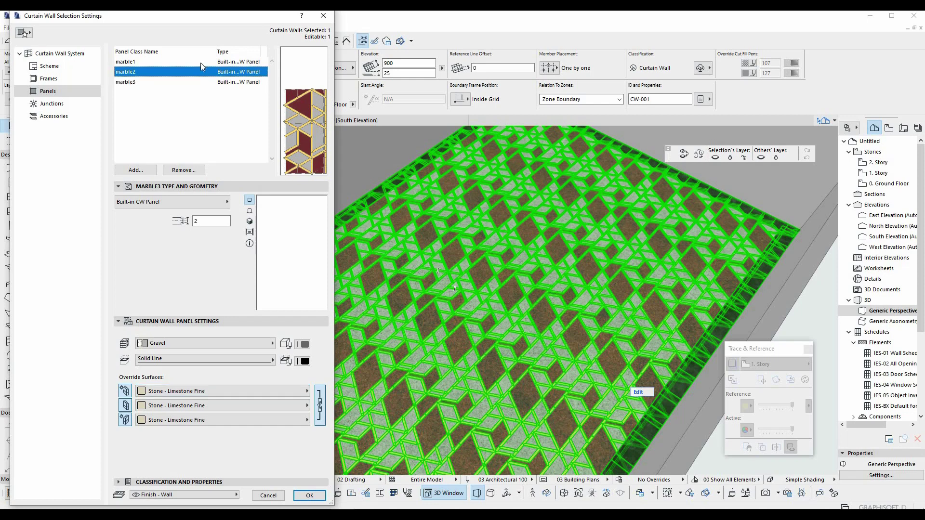
left_click(178, 82)
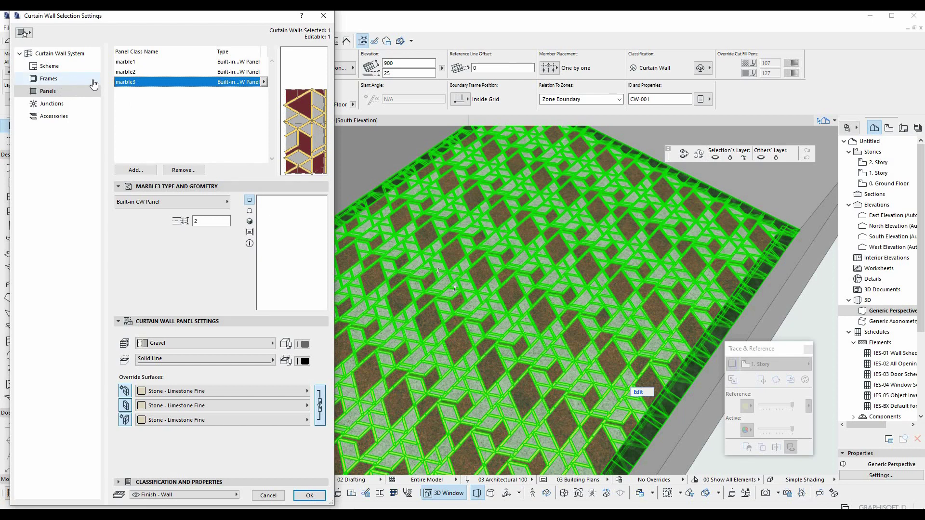
left_click(135, 71)
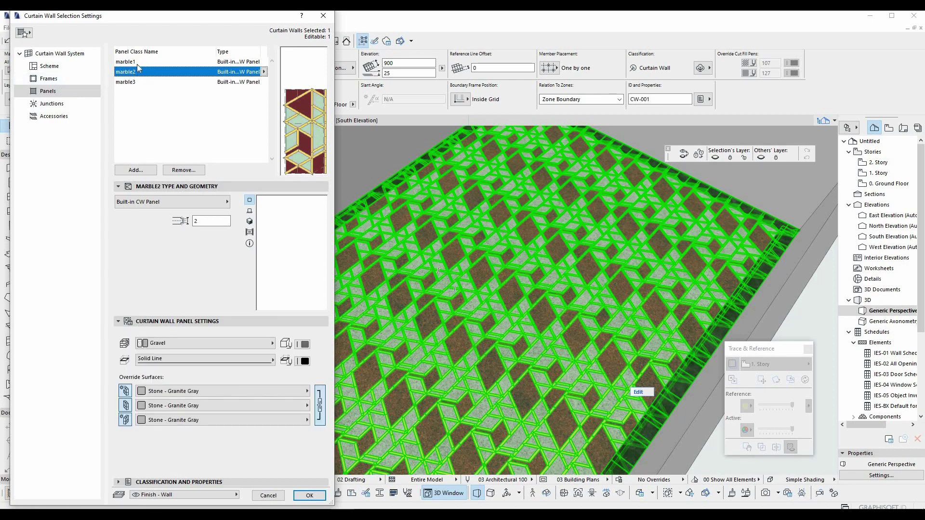
left_click(137, 62)
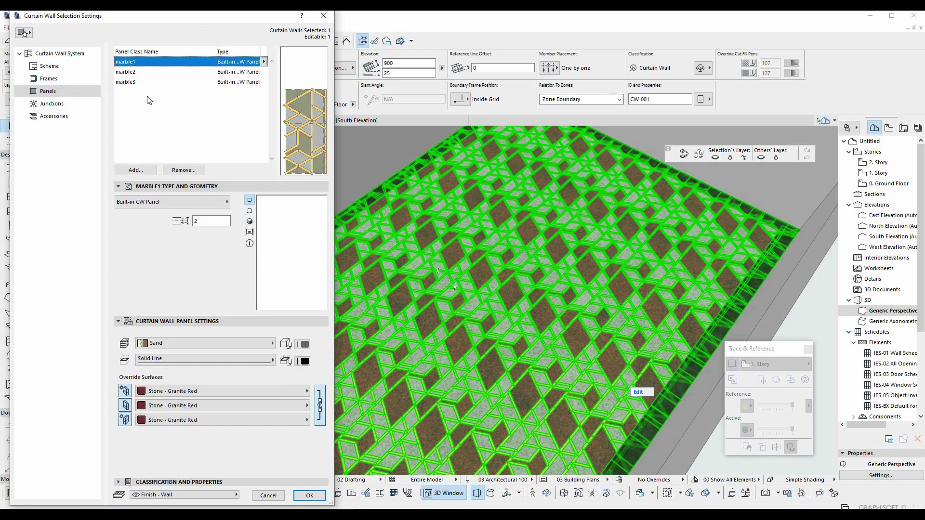
left_click(53, 67)
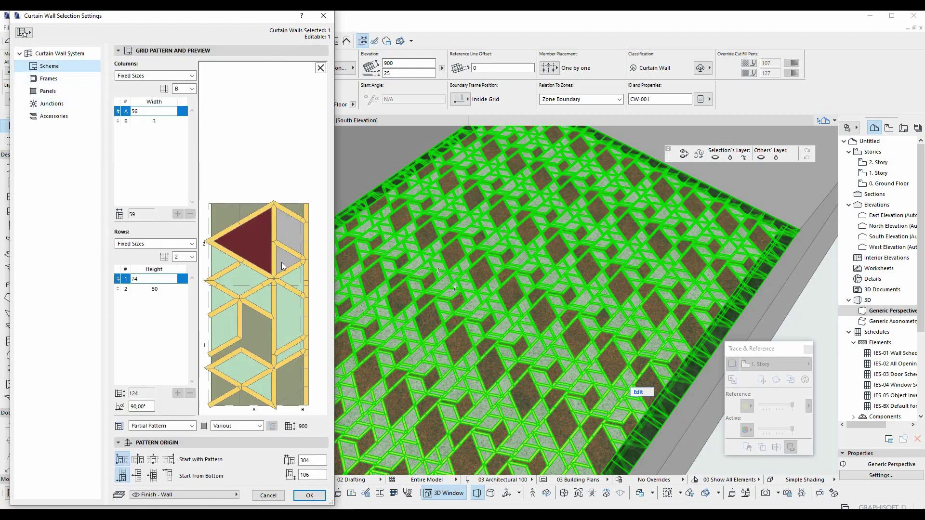
Assign the marble3 class to a panel in the grid pattern and apply the settings.
left_click(262, 296)
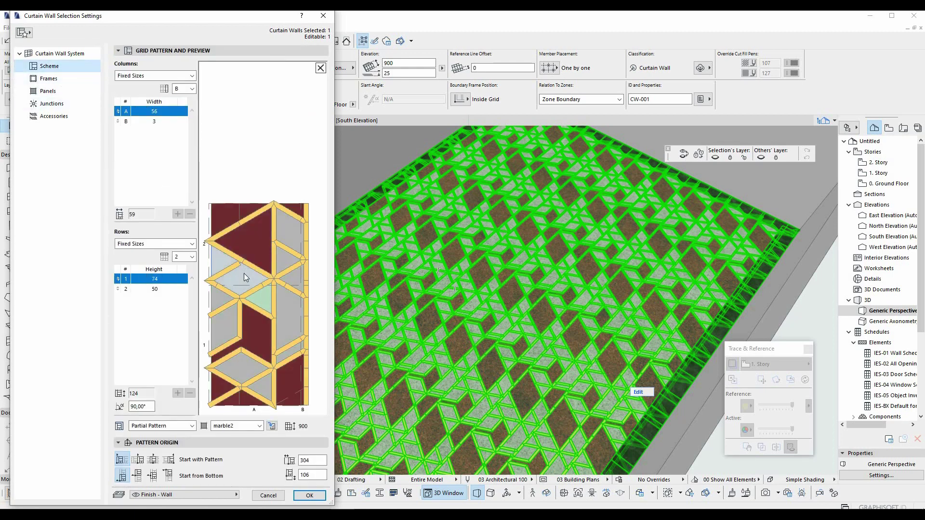
left_click(244, 273)
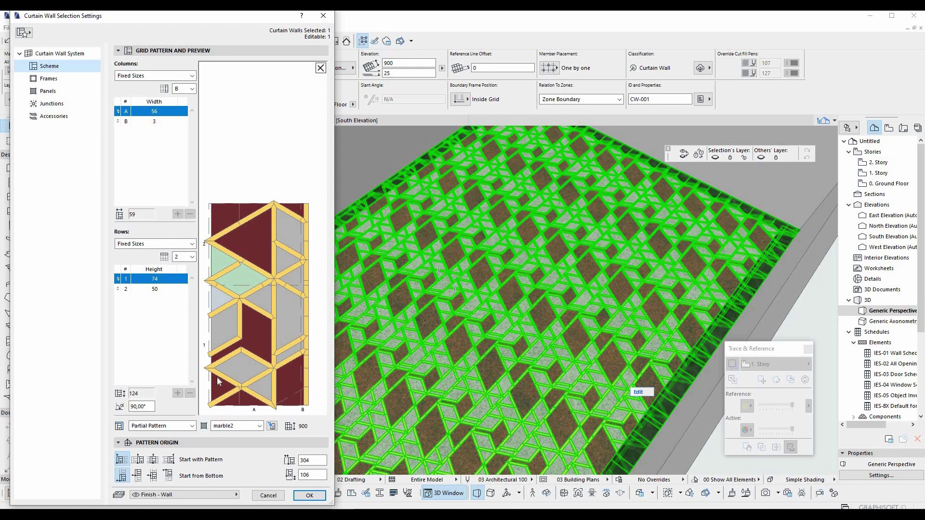
left_click(233, 428)
left_click(225, 464)
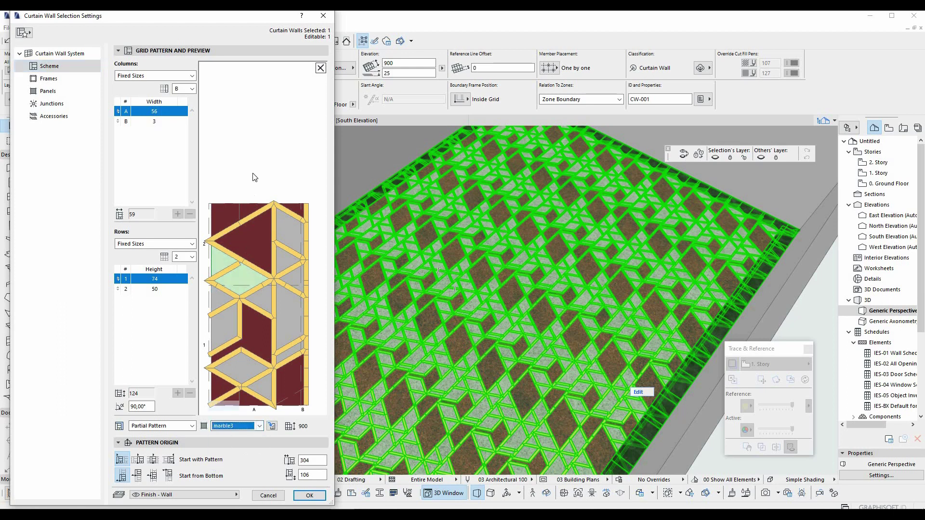
left_click(259, 165)
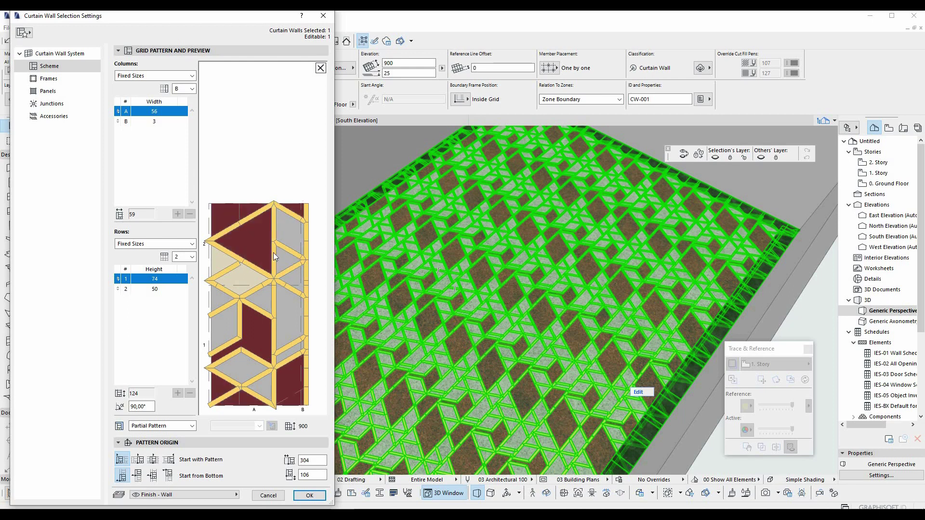
left_click(309, 495)
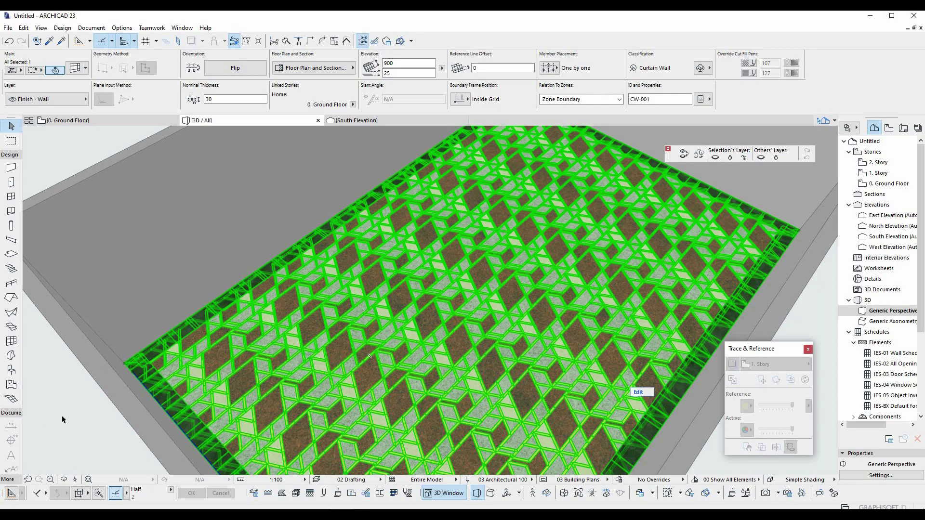
Fly in Explore mode close to the floor pattern and back out.
key("shift+F3")
key("Up")
key("Down")
key("Down")
key("Down")
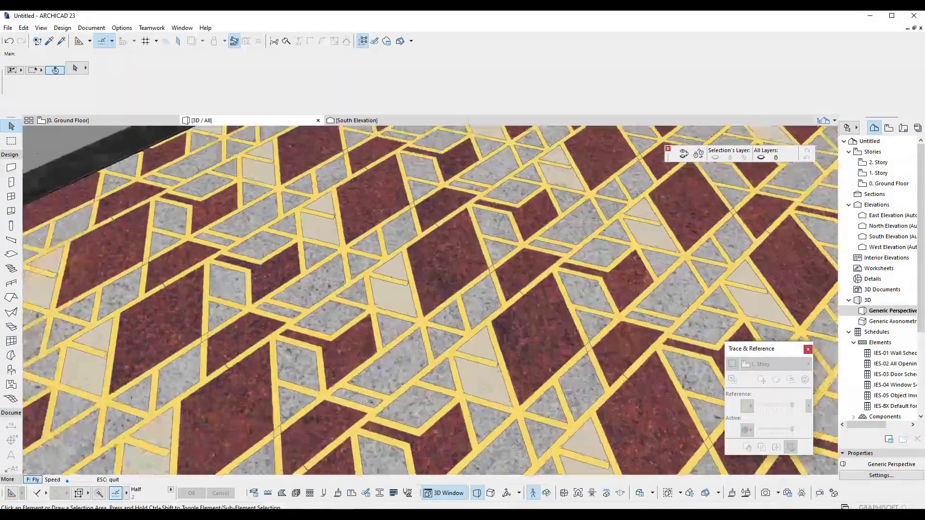
key("Escape")
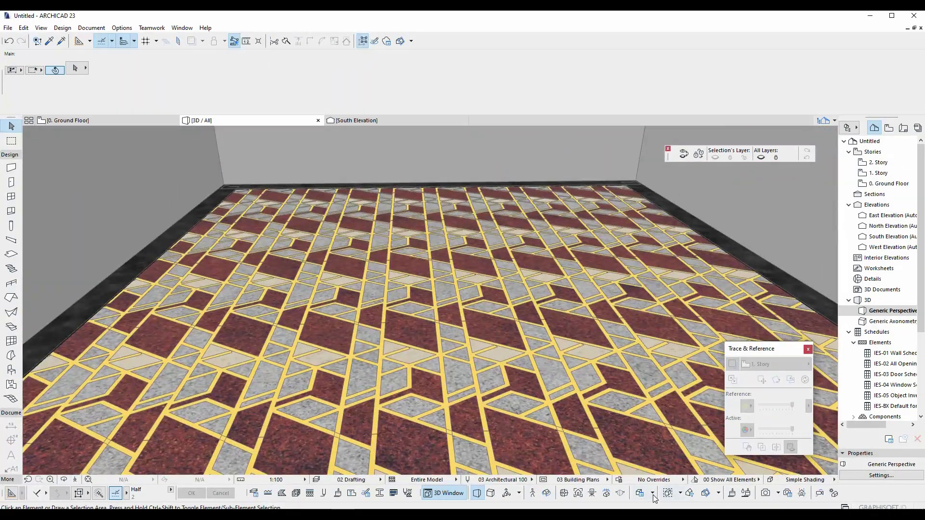
Switch the 3D style to Wireframe, back to Simple Shading, then bring up 3D Styles settings.
left_click(652, 493)
left_click(655, 470)
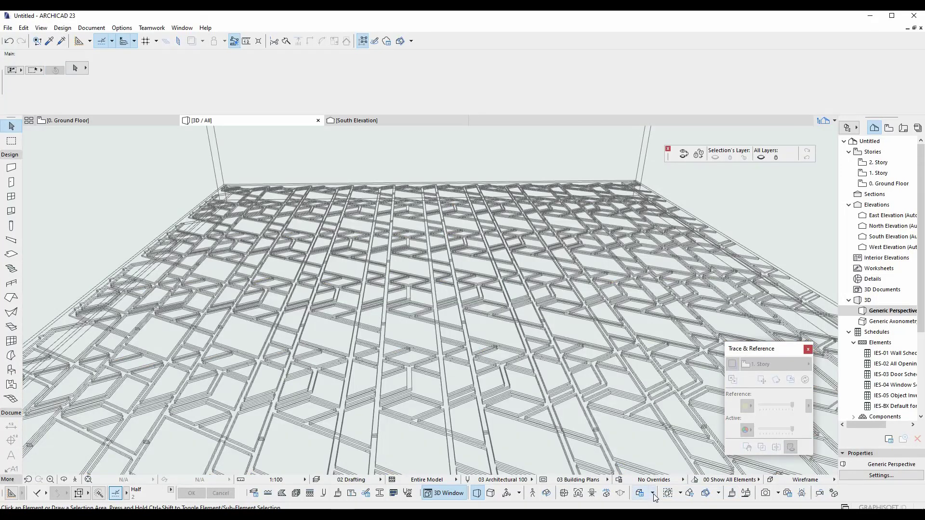
left_click(652, 493)
left_click(665, 445)
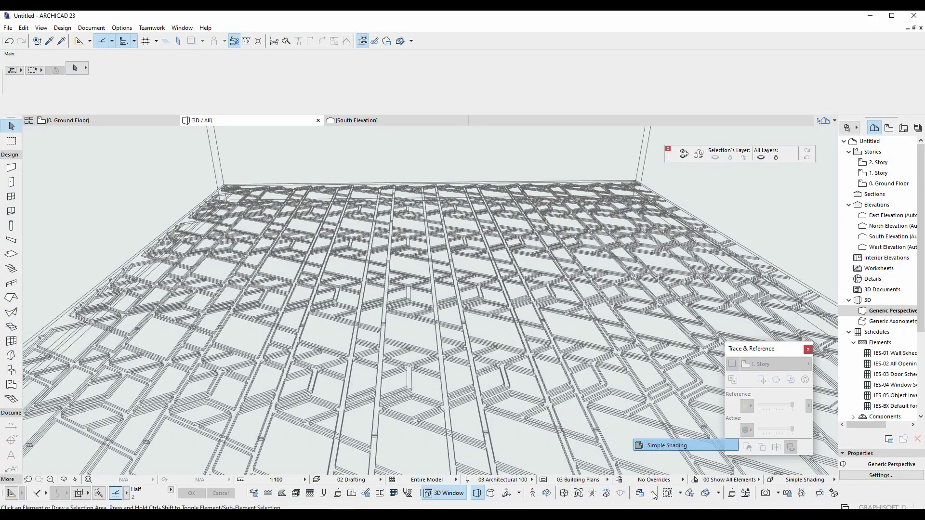
left_click(652, 493)
left_click(677, 382)
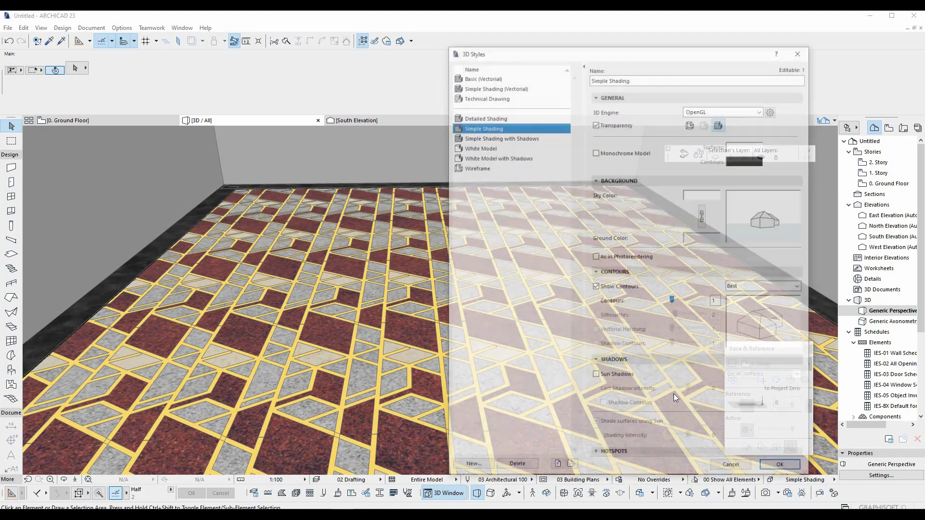
Confirm the 3D Styles settings and fly through the two patterned rooms.
left_click(782, 467)
left_click(532, 492)
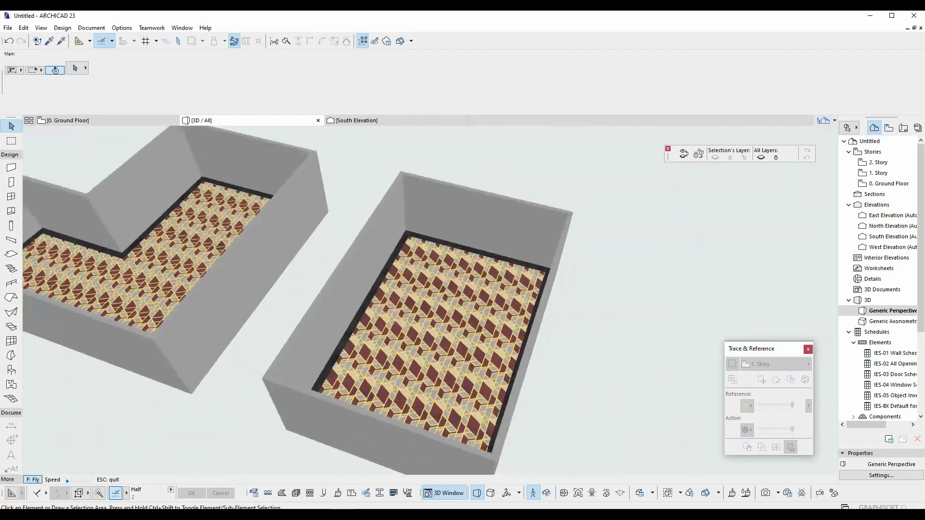
Exit Explore mode to return to the normal 3D window view of both rooms.
key("Escape")
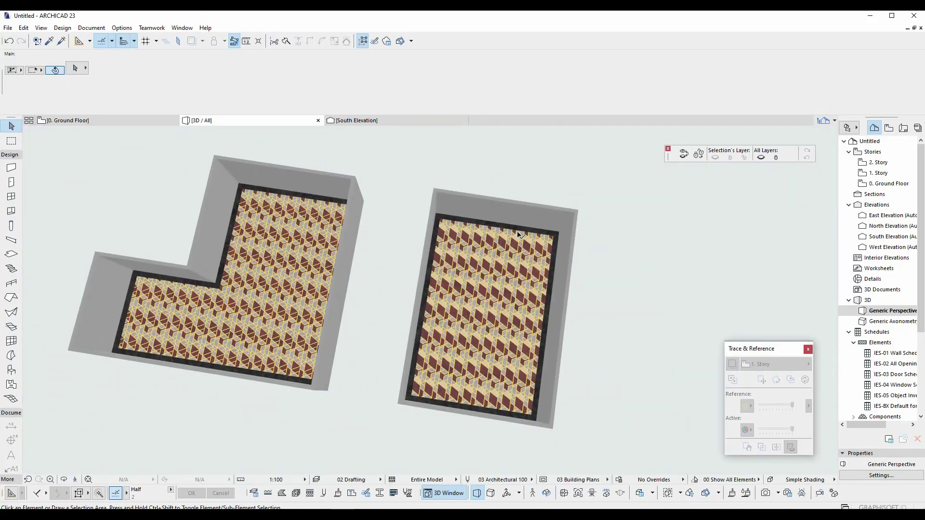